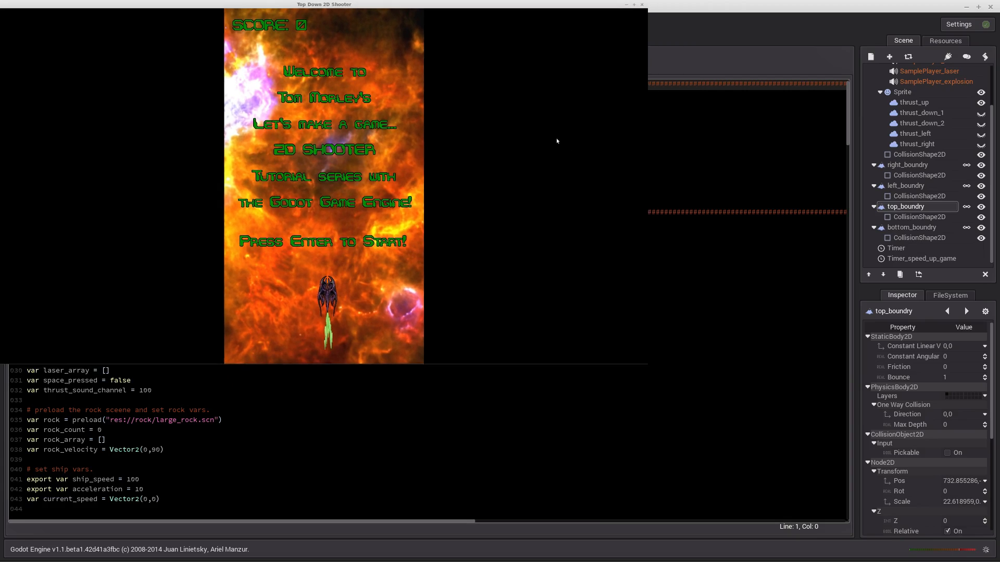
- Start the running 2D shooter game and look over its ship.gd script and 2D scene in the Godot editor
scroll(439, 328, "down", 10)
key("Return")
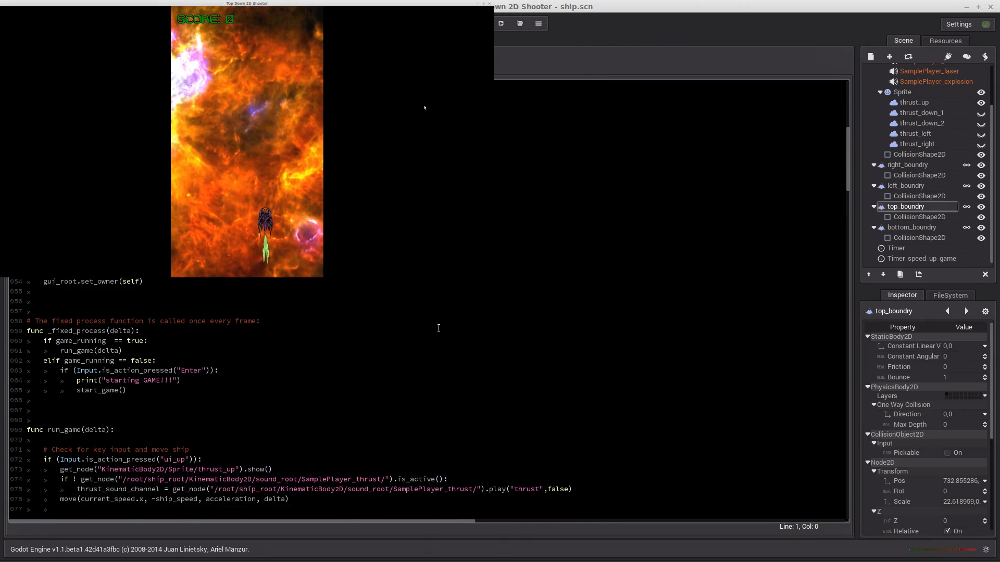
scroll(438, 328, "up", 13)
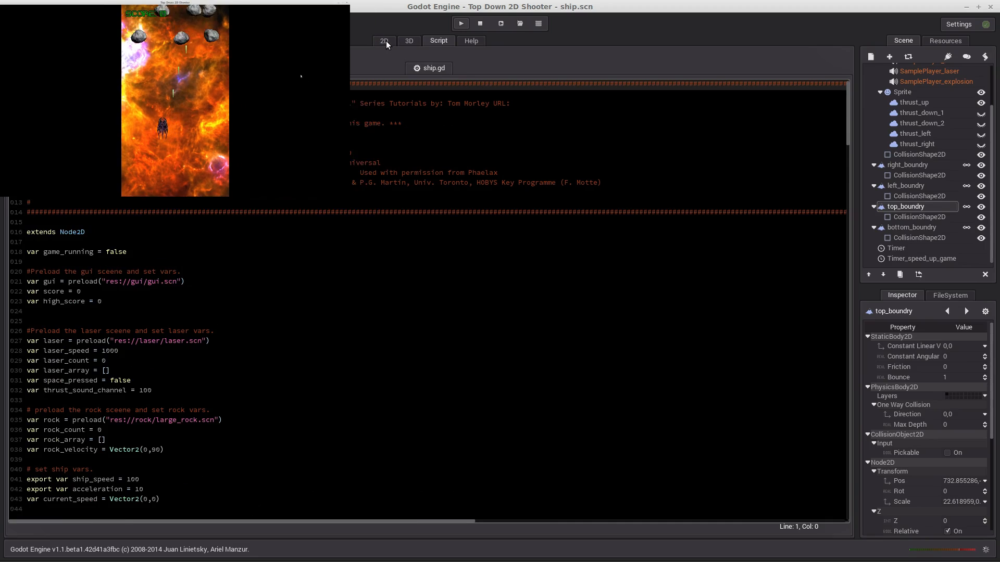
left_click(386, 42)
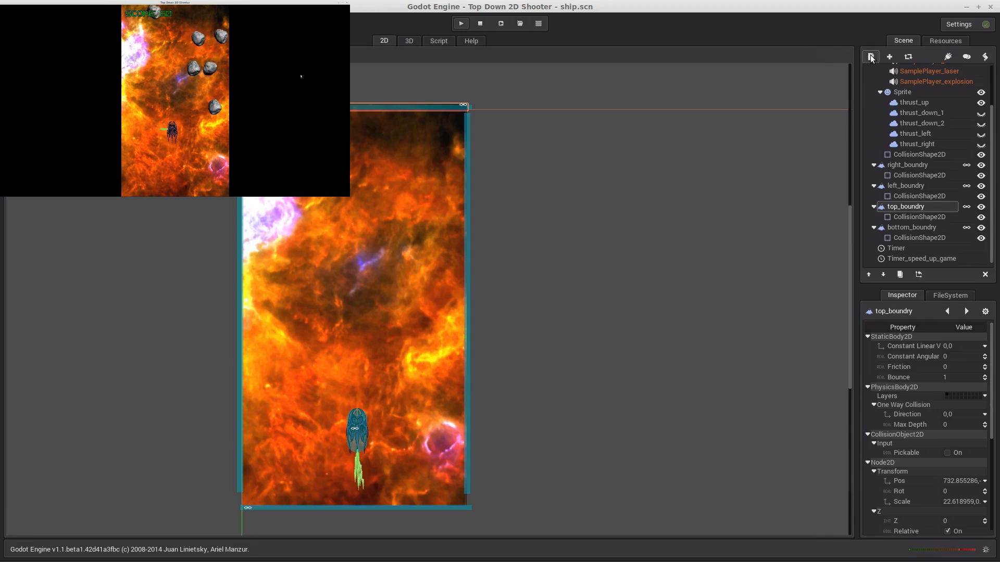
left_click(890, 56)
scroll(182, 219, "up", 5)
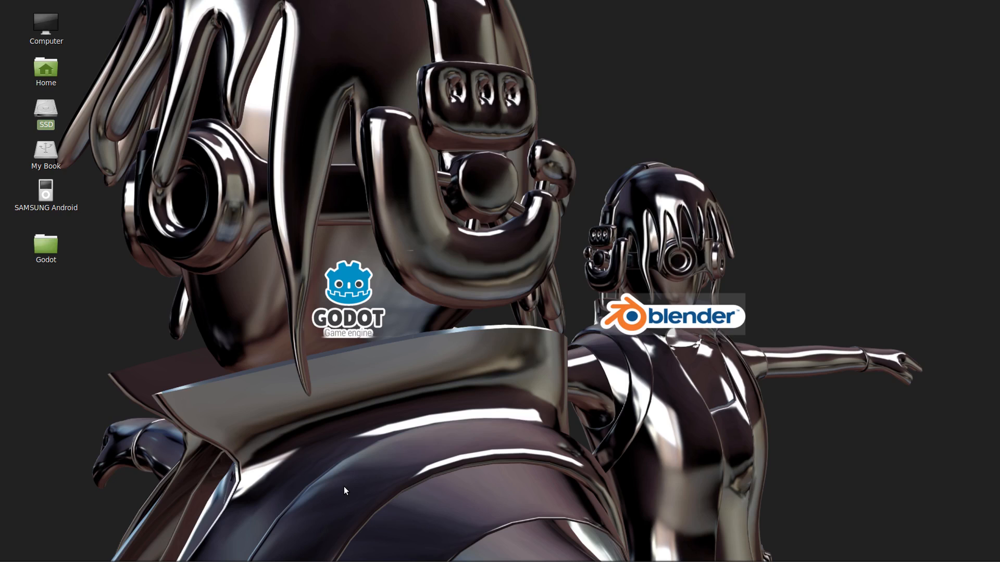
- Switch to Software Manager, view the Featured packages that include gimp, and minimize the window
mouse_move(401, 560)
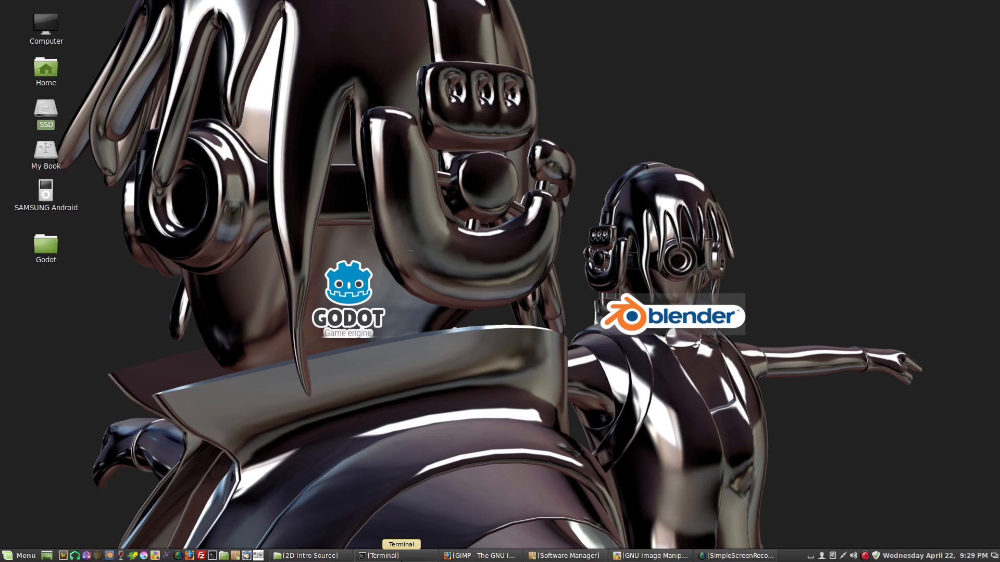
left_click(567, 558)
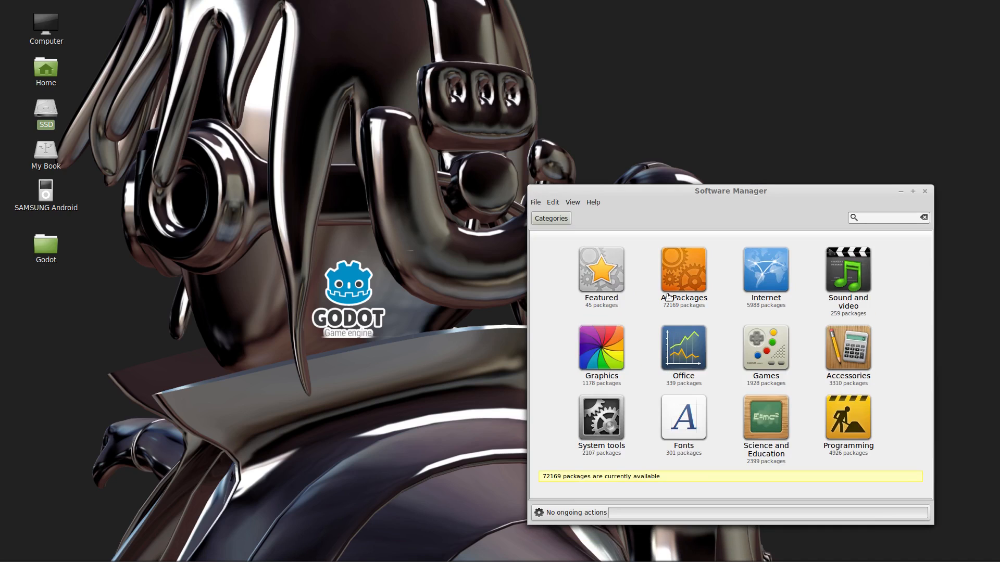
left_click(607, 263)
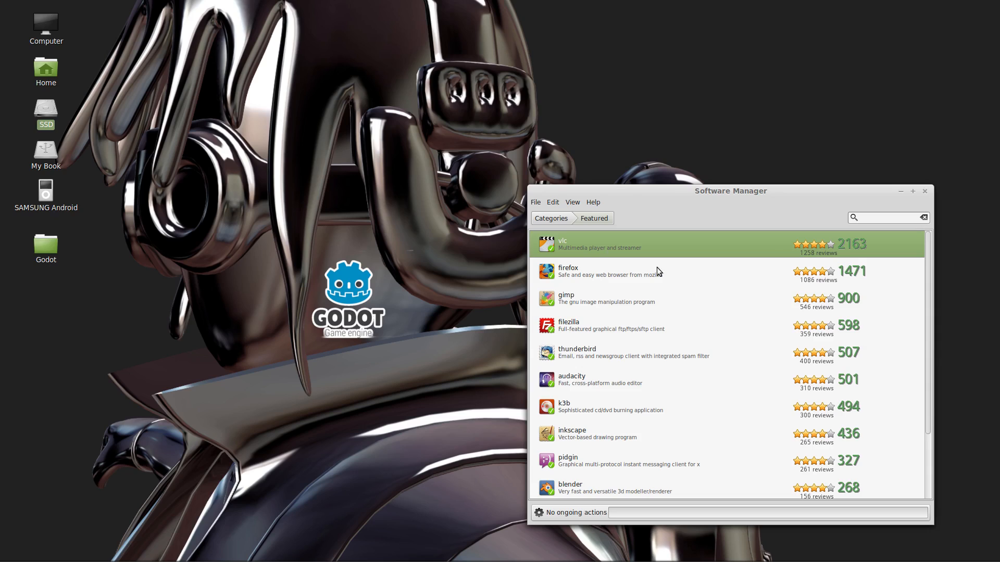
left_click(902, 191)
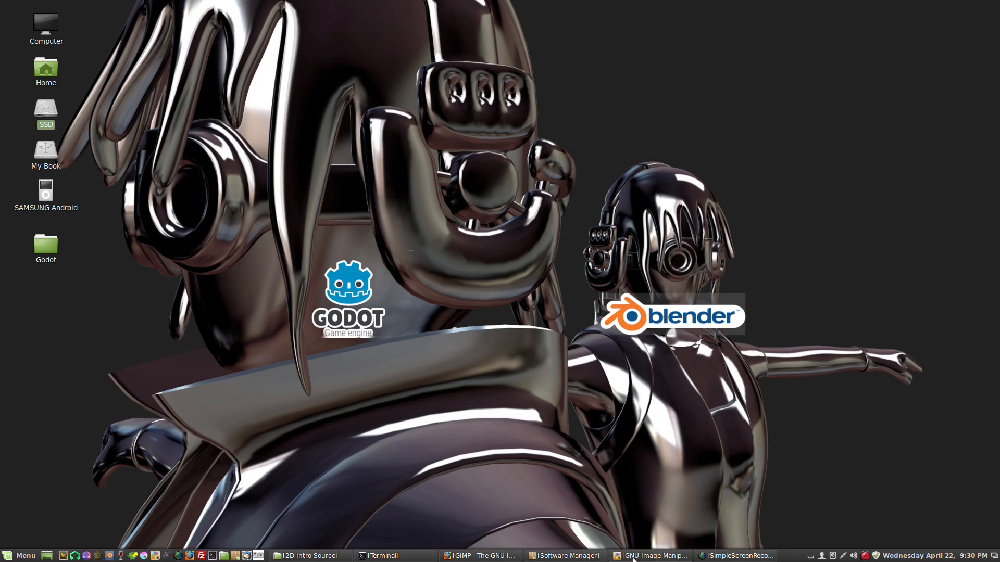
- Switch to the GIMP website in Firefox and examine all platform installers on its Downloads page, including the other downloads
left_click(483, 557)
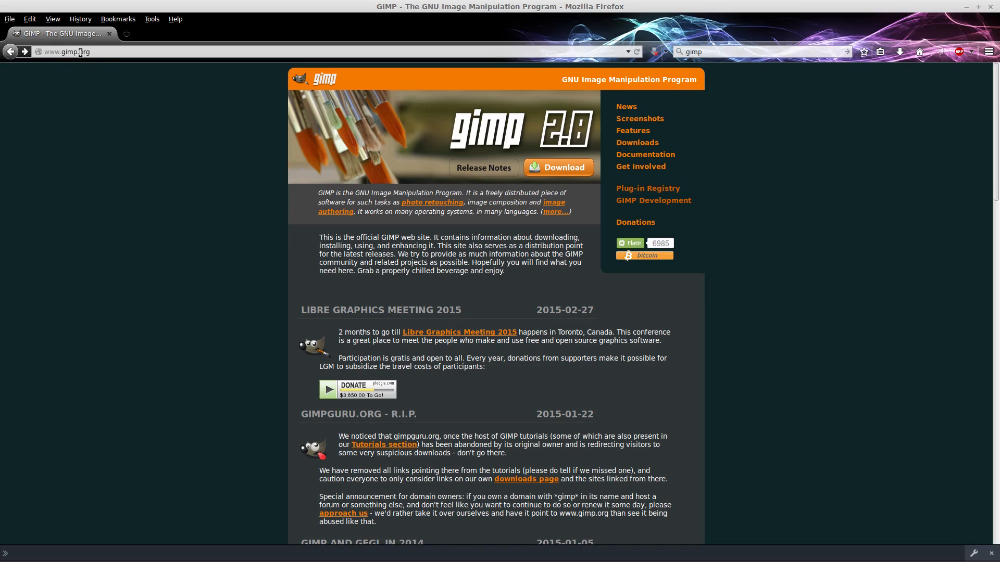
left_click(618, 146)
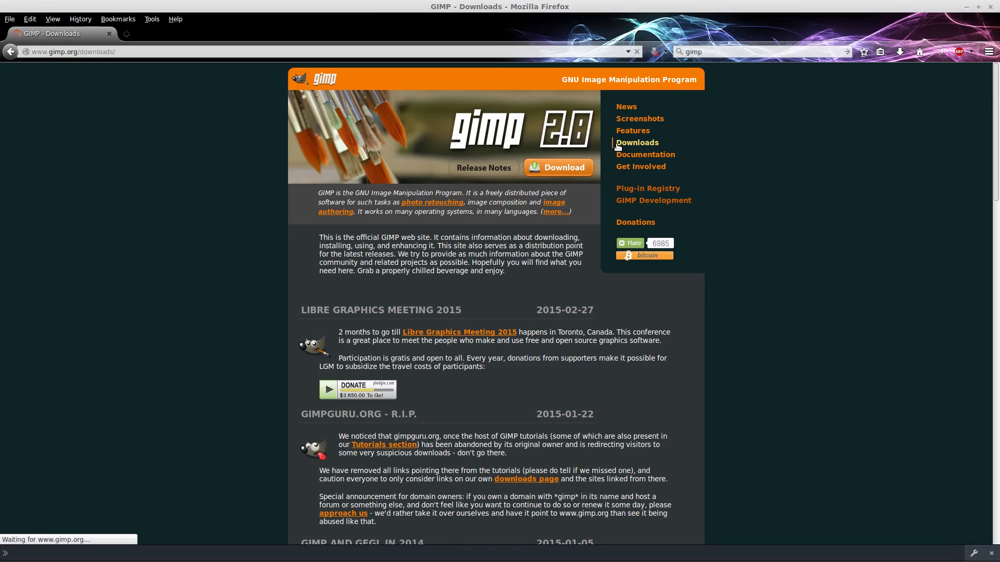
scroll(212, 363, "down", 5)
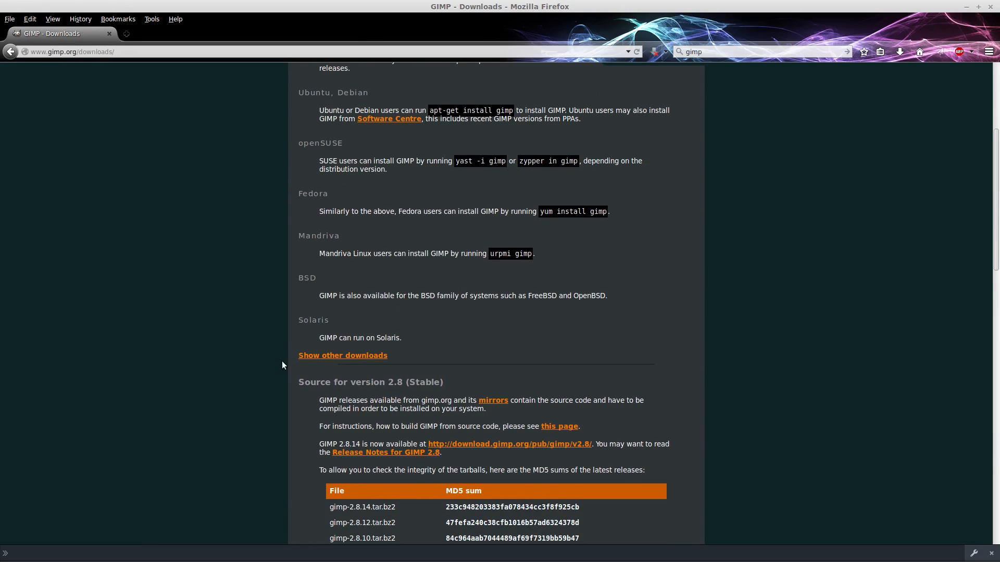
left_click(313, 358)
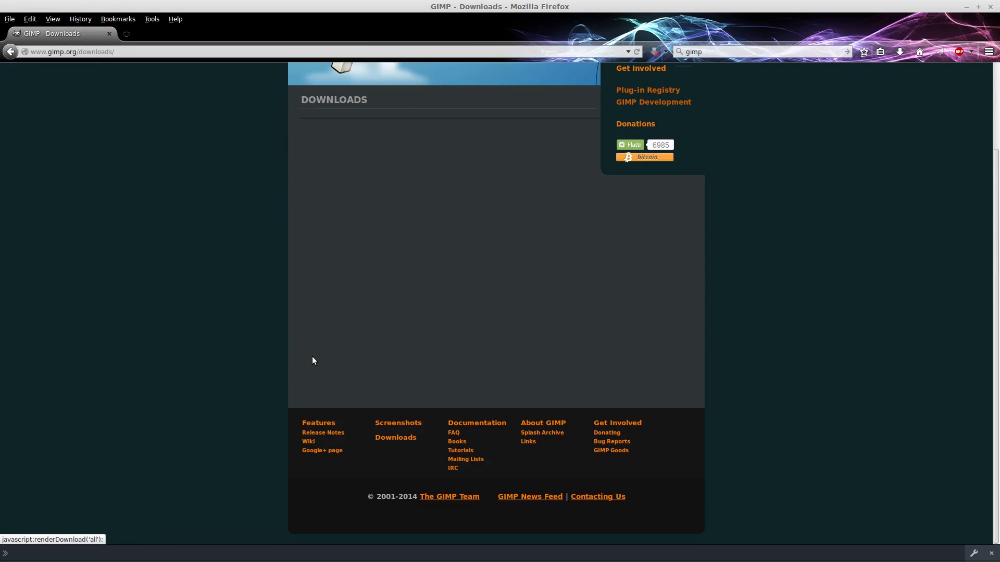
scroll(233, 366, "down", 4)
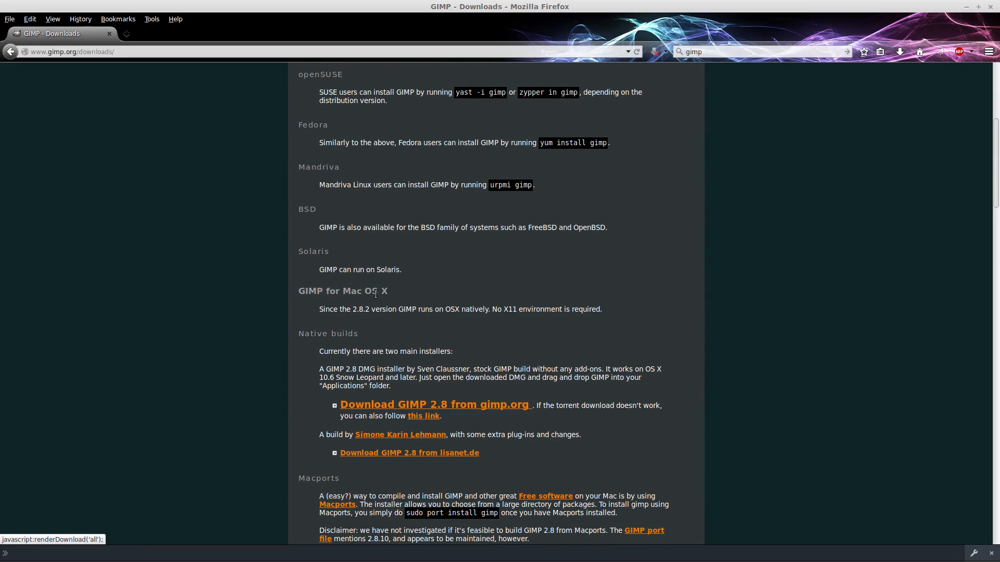
scroll(212, 358, "down", 6)
scroll(211, 358, "down", 2)
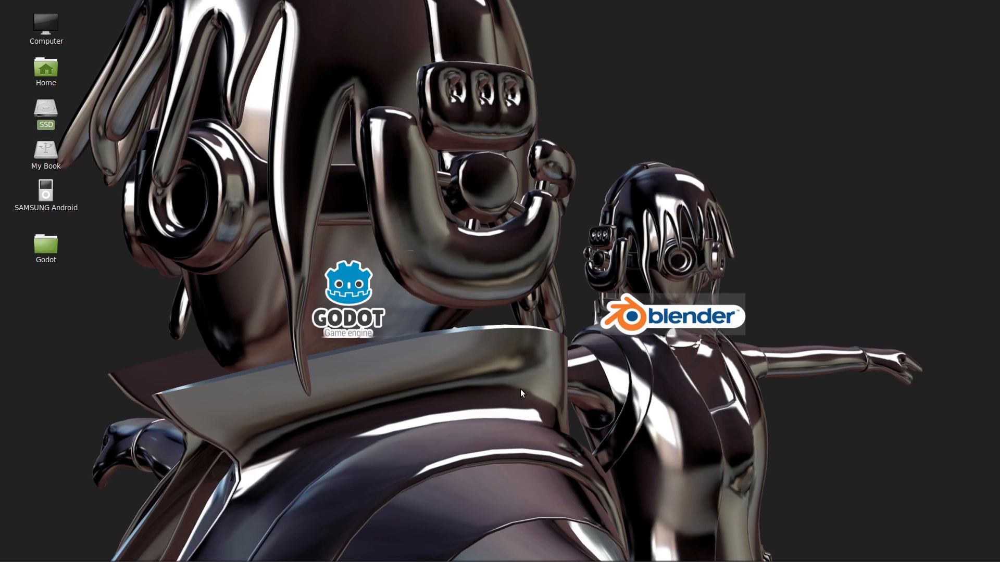
- Launch GIMP and create a new image 800 px wide and 600 px high
mouse_move(99, 560)
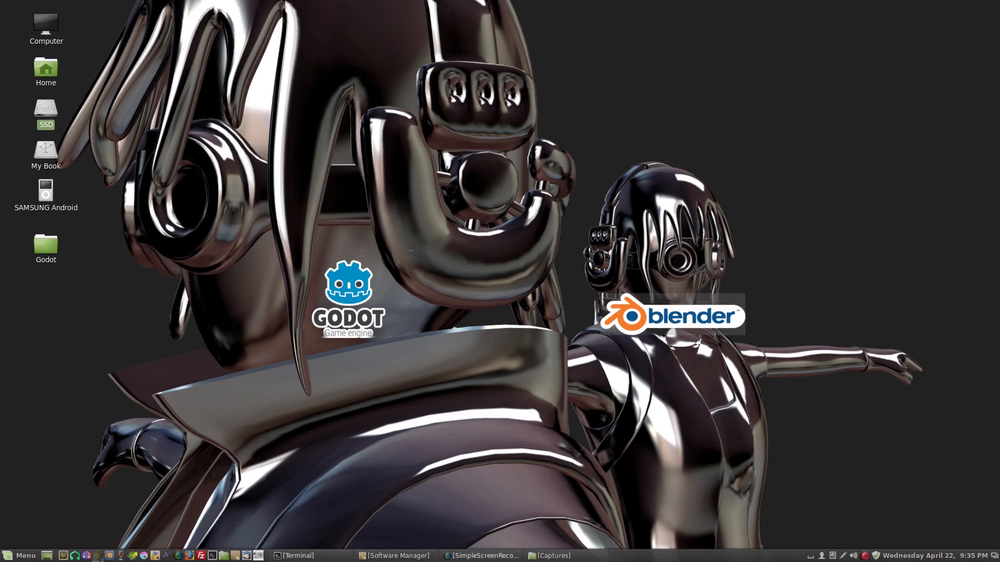
left_click(154, 556)
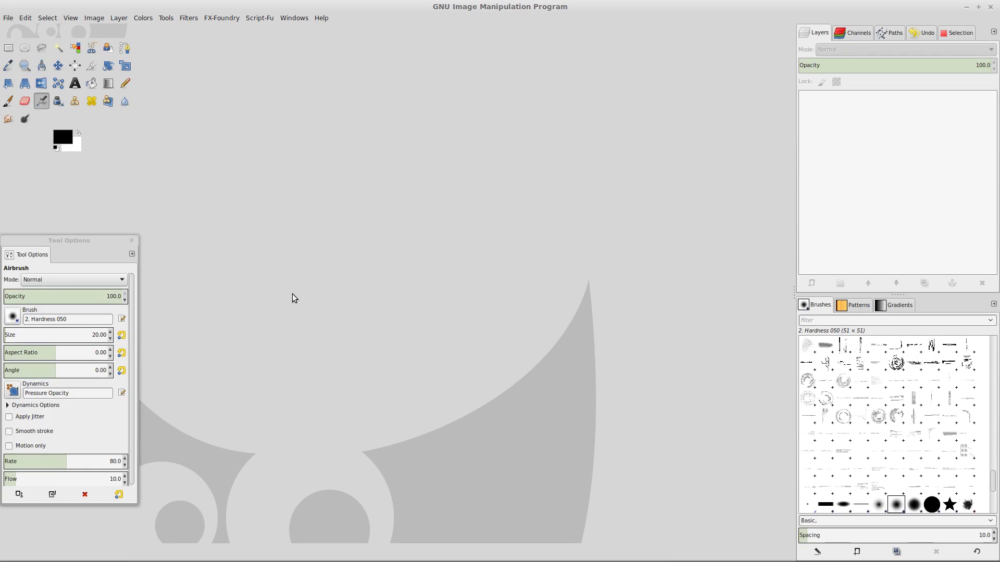
left_click(9, 18)
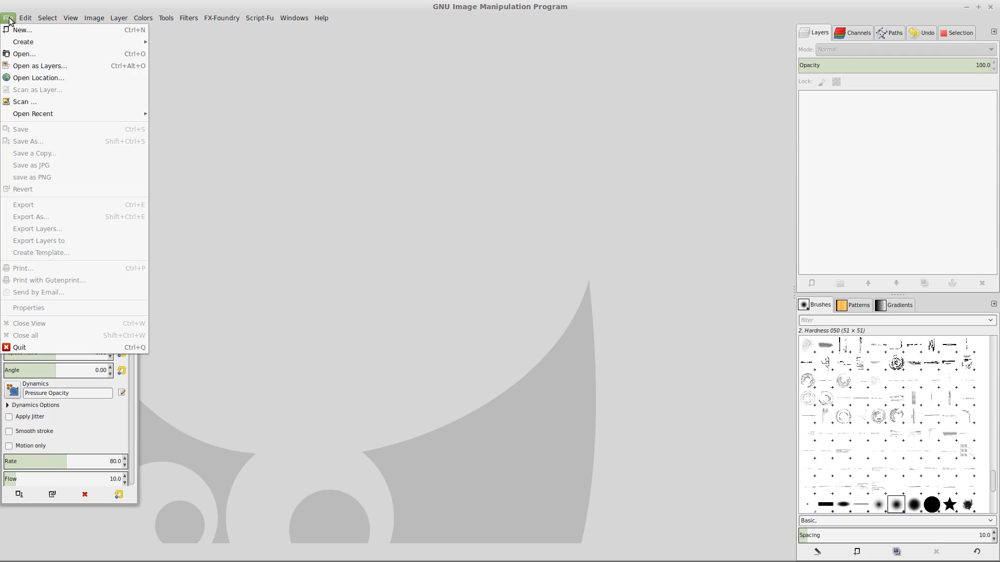
left_click(23, 31)
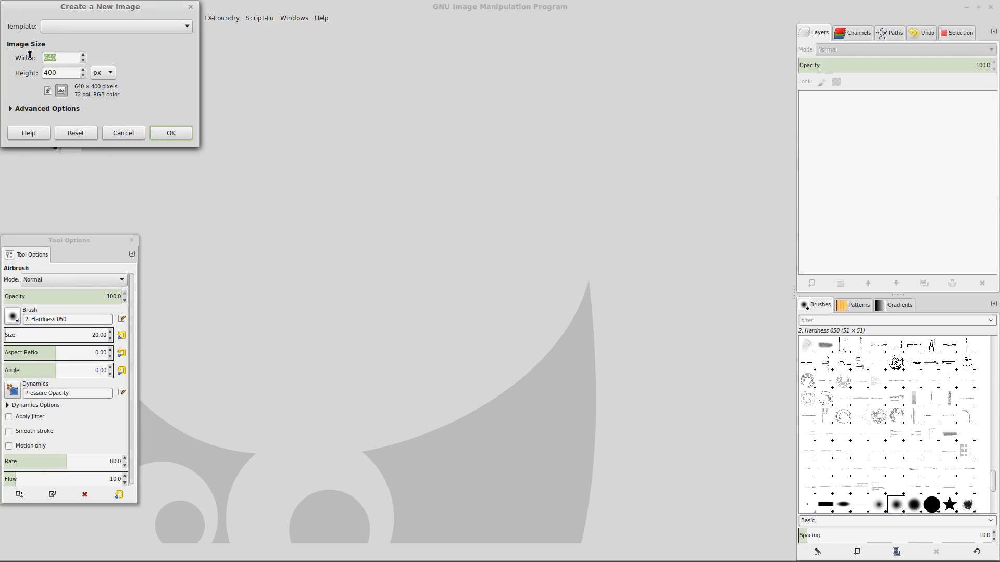
type("800")
key("Tab")
type("600")
key("Return")
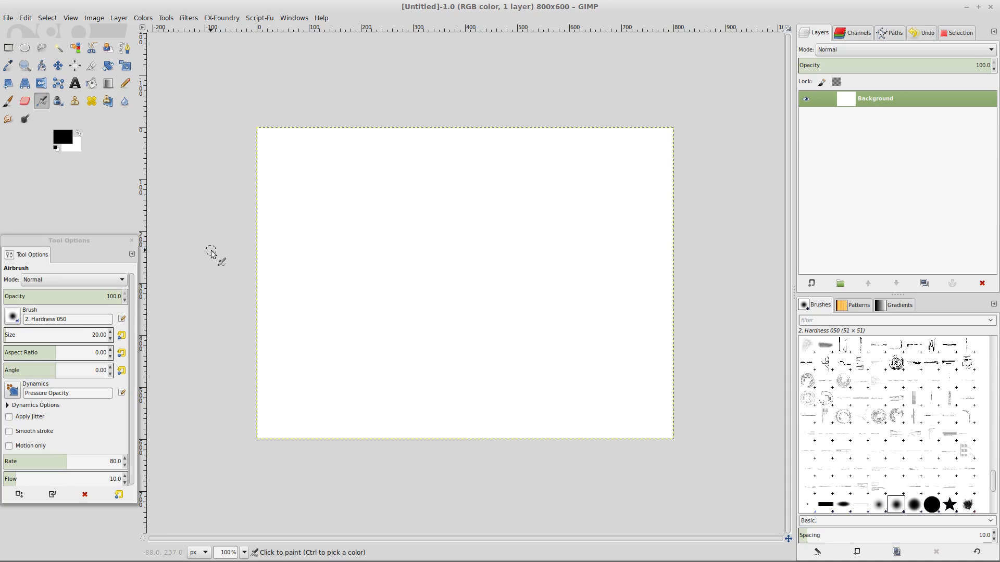
- Choose the Free Select tool, launch KeyMon and place its key display partly over the brush list
left_click(42, 47)
mouse_move(229, 558)
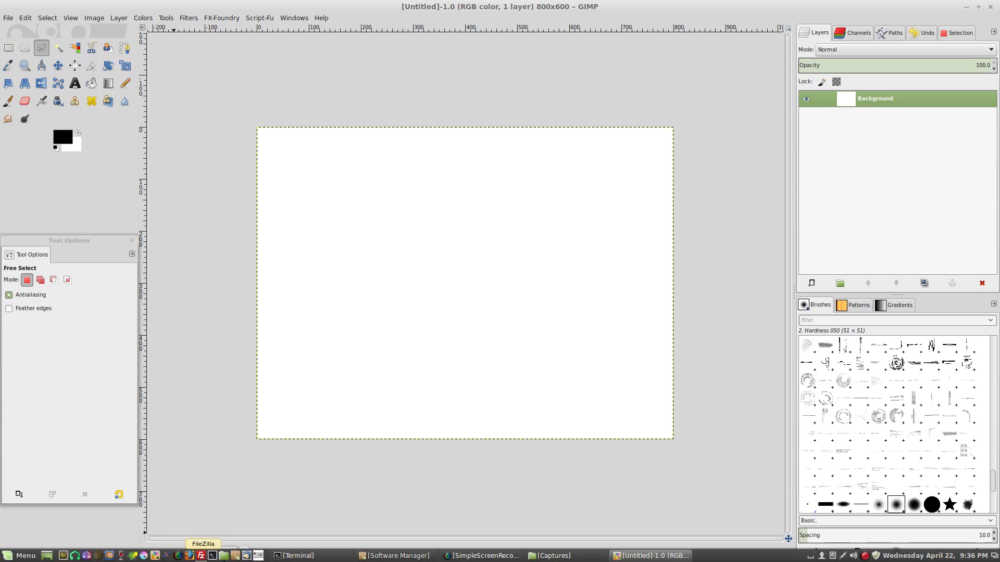
left_click(257, 556)
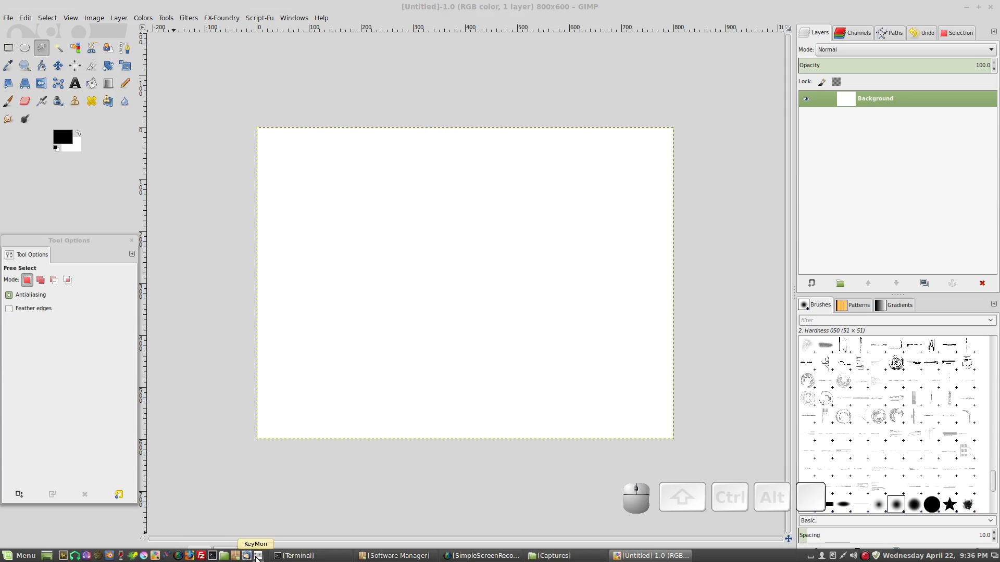
mouse_move(683, 496)
left_mouse_down()
mouse_move(800, 464)
mouse_move(813, 449)
left_mouse_up()
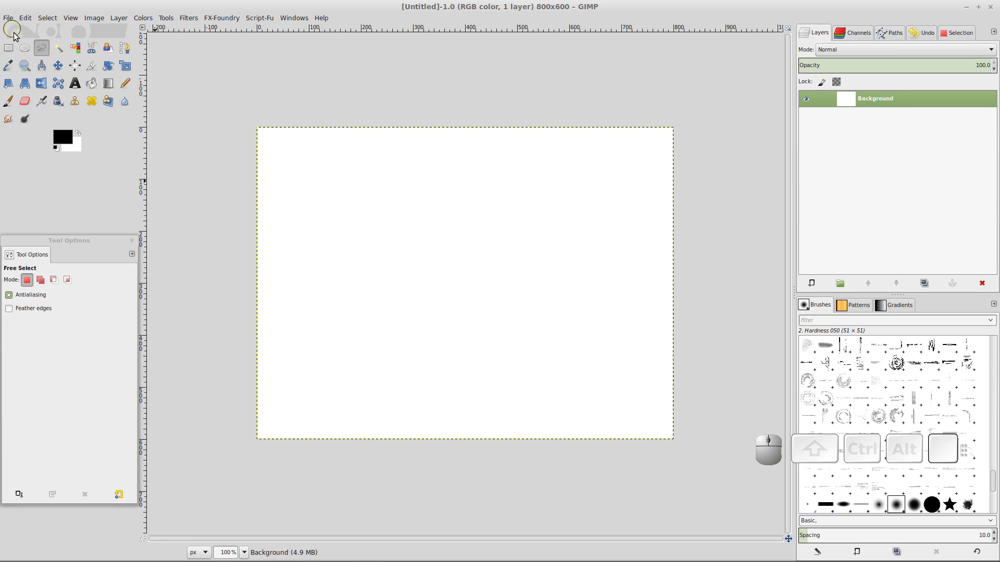
- Outline a ground shape with Free Select from the canvas's left edge through a valley to a cliff at about x 583 px, and close it
left_click(41, 48)
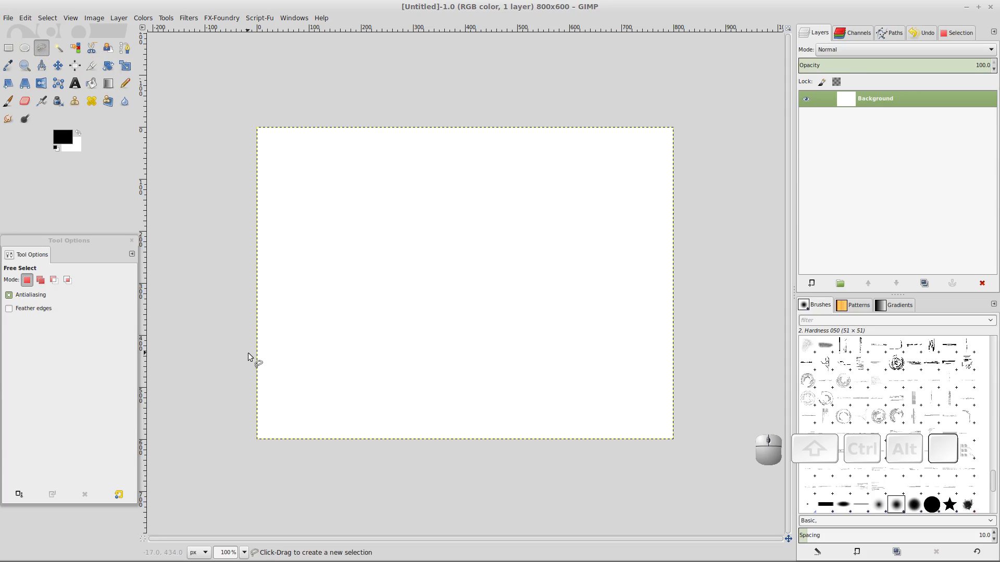
left_click(249, 318)
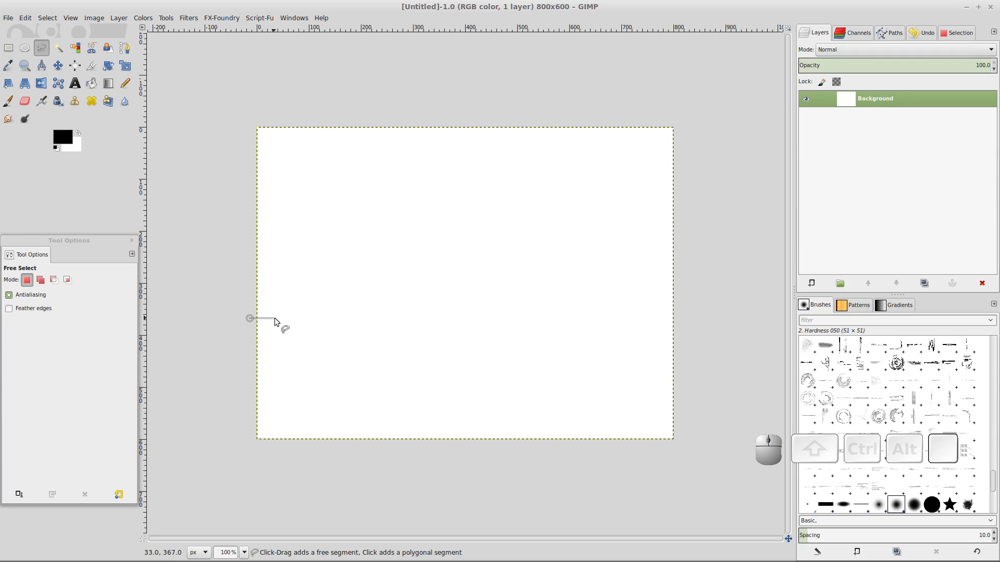
left_click(274, 318)
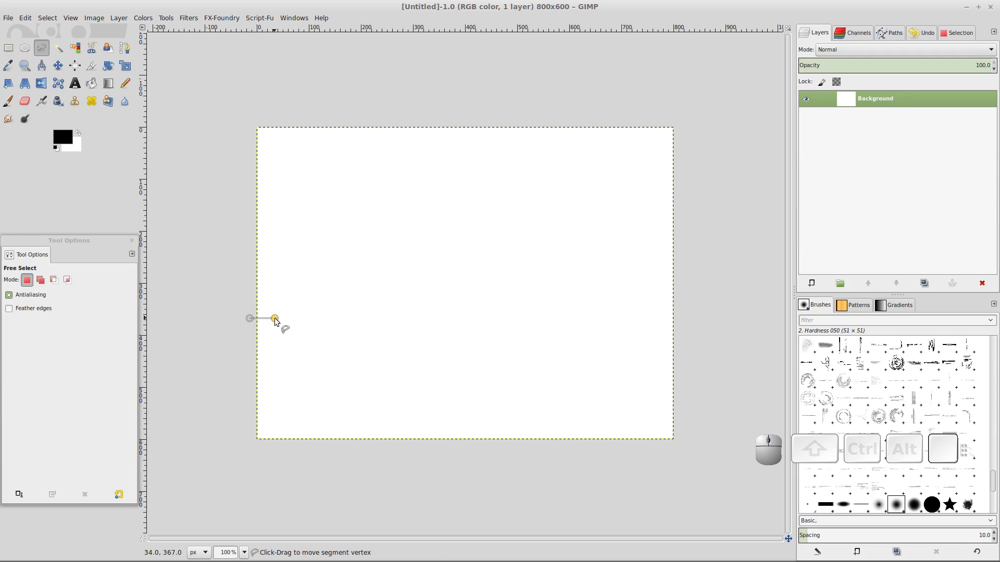
left_click(298, 330)
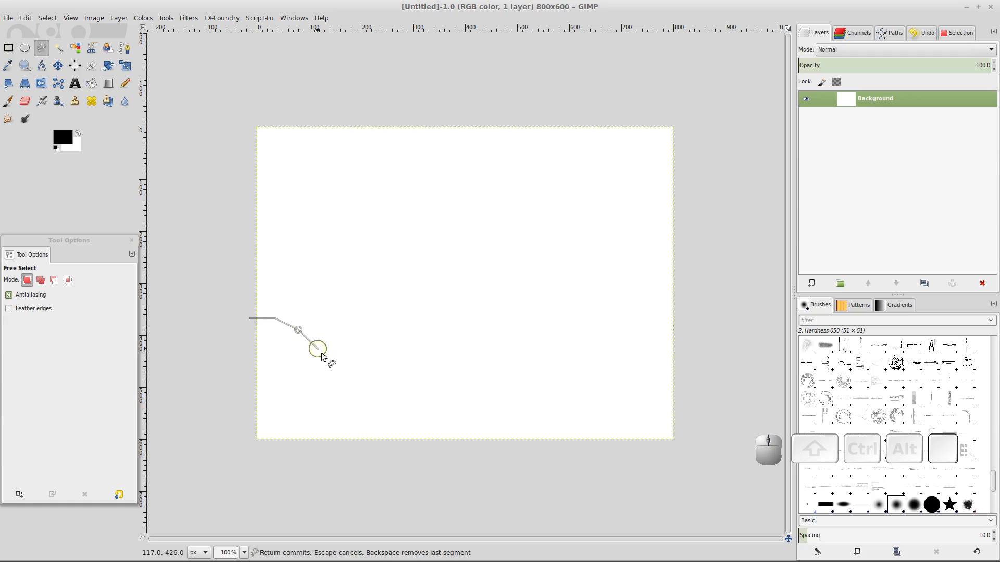
left_click(319, 350)
left_click(350, 367)
left_click(398, 385)
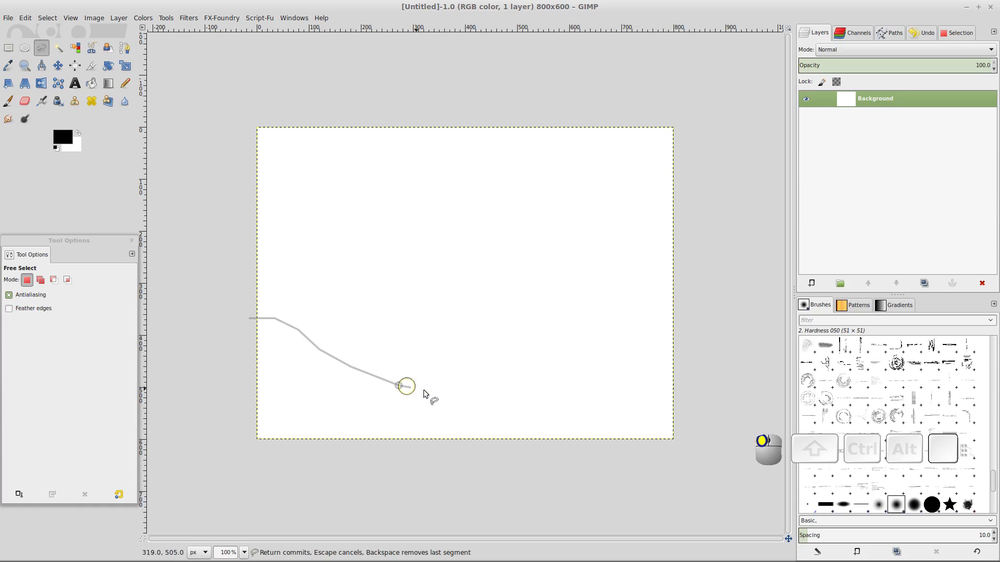
left_click(438, 387)
left_click(479, 385)
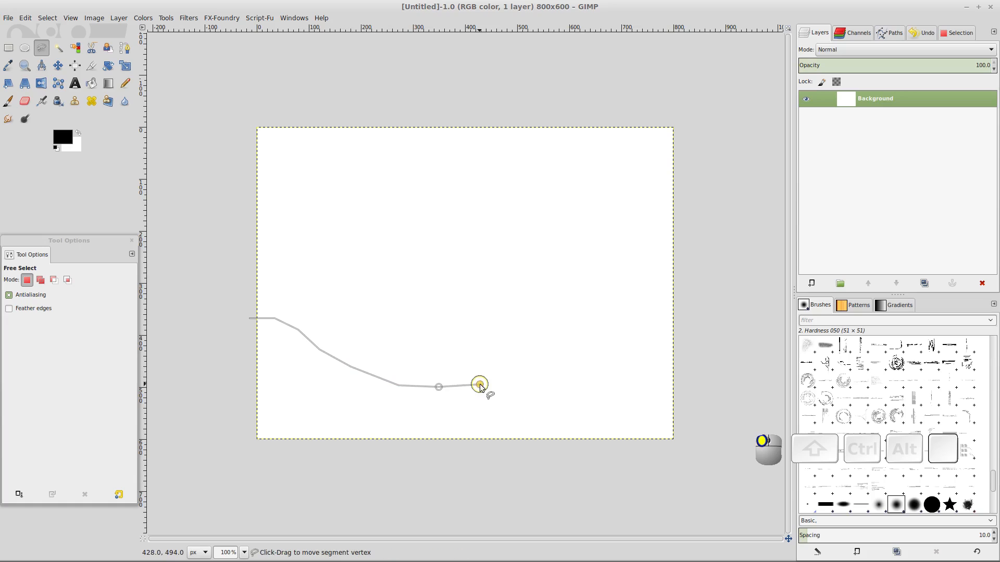
left_click(510, 373)
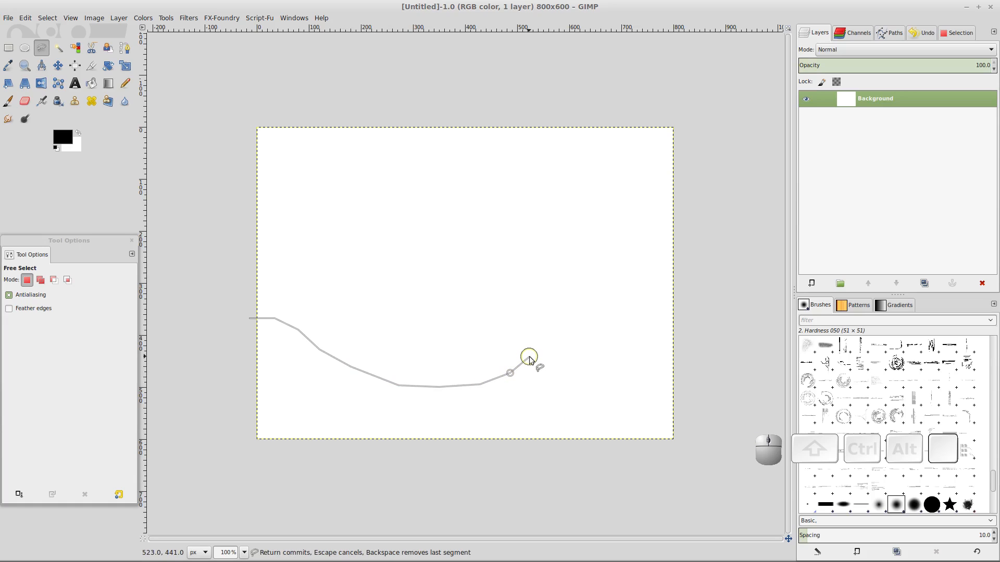
left_click(537, 358)
left_click(551, 345)
left_click(563, 345)
left_click(567, 361)
left_click(562, 384)
left_click(564, 403)
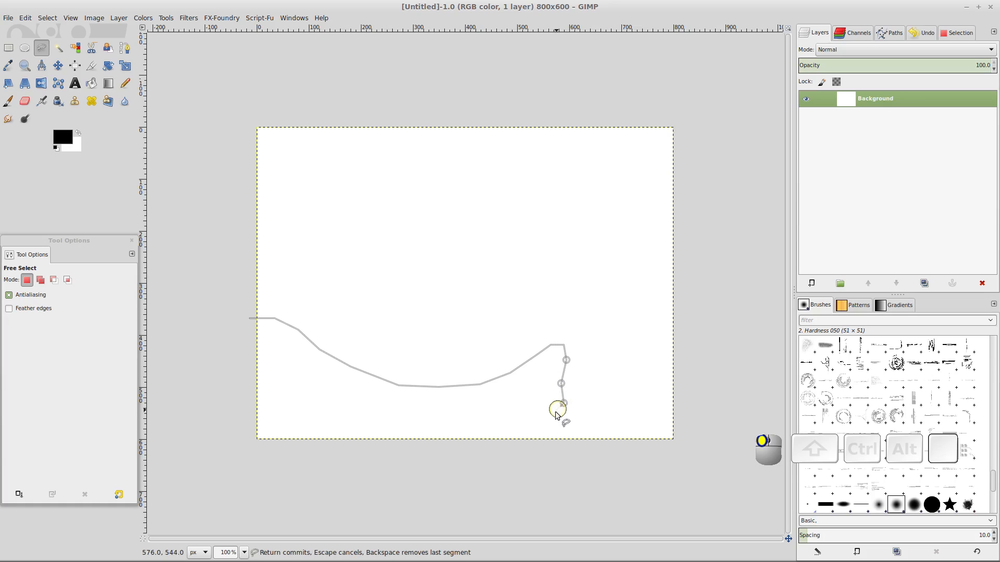
left_click(560, 427)
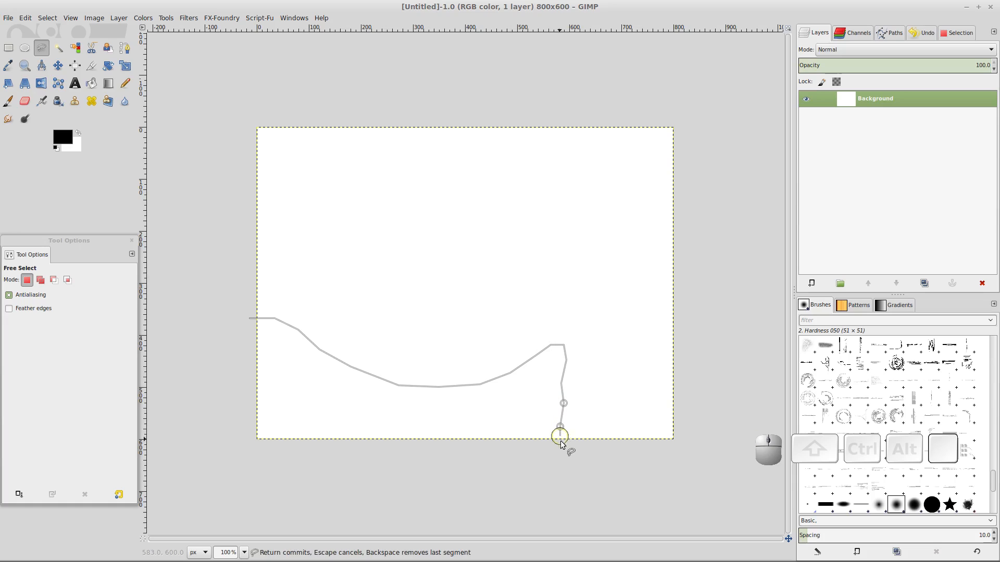
left_click(562, 443)
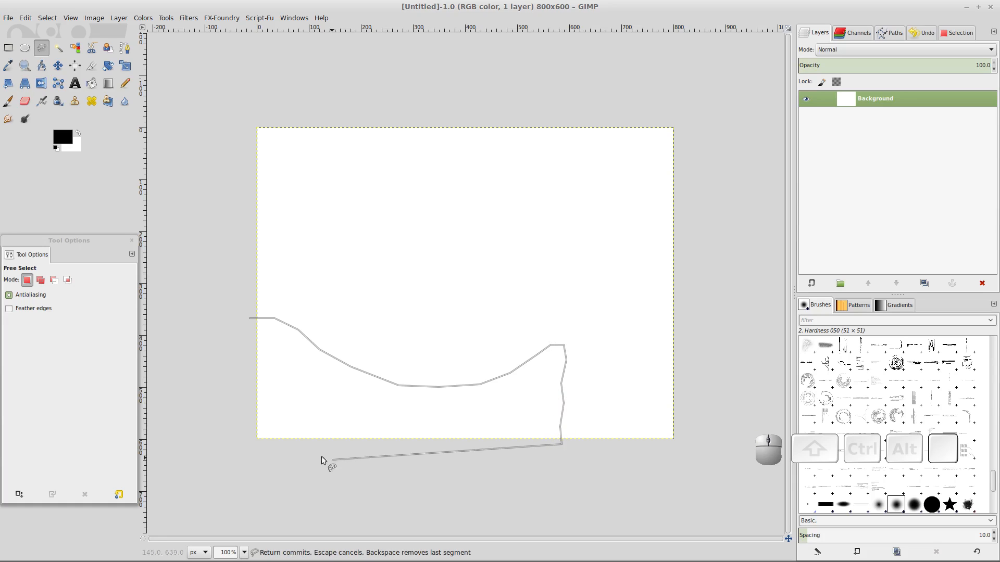
left_click(249, 442)
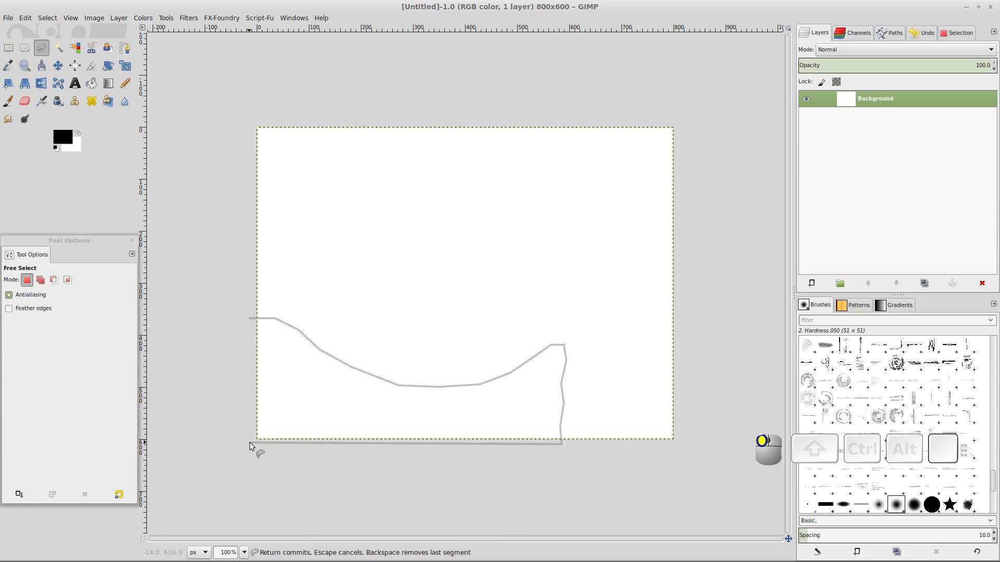
left_click(249, 317)
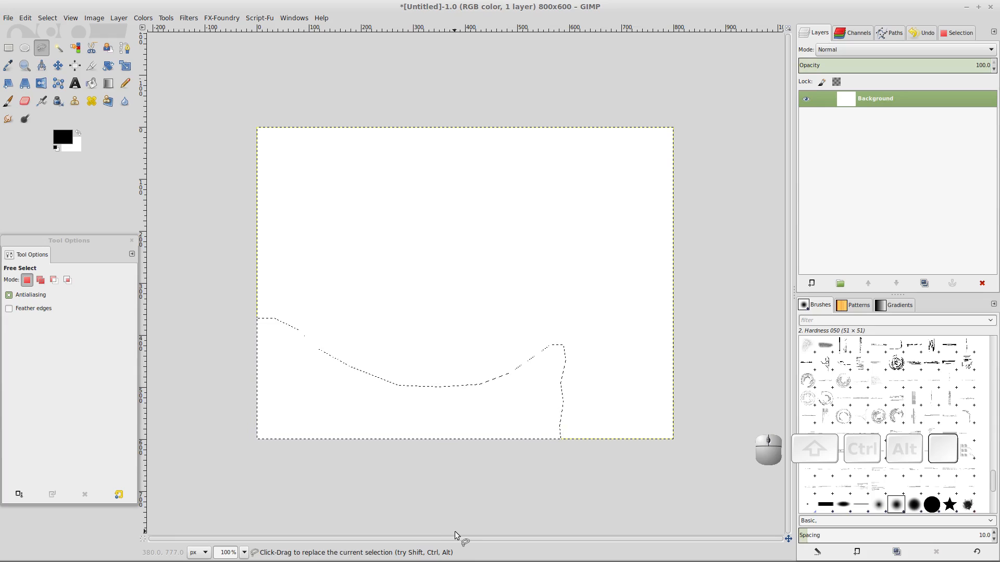
- Add a second ground shape to the selection with Free Select, from a cliff at about x 688 px to the canvas's right edge
left_click(40, 281)
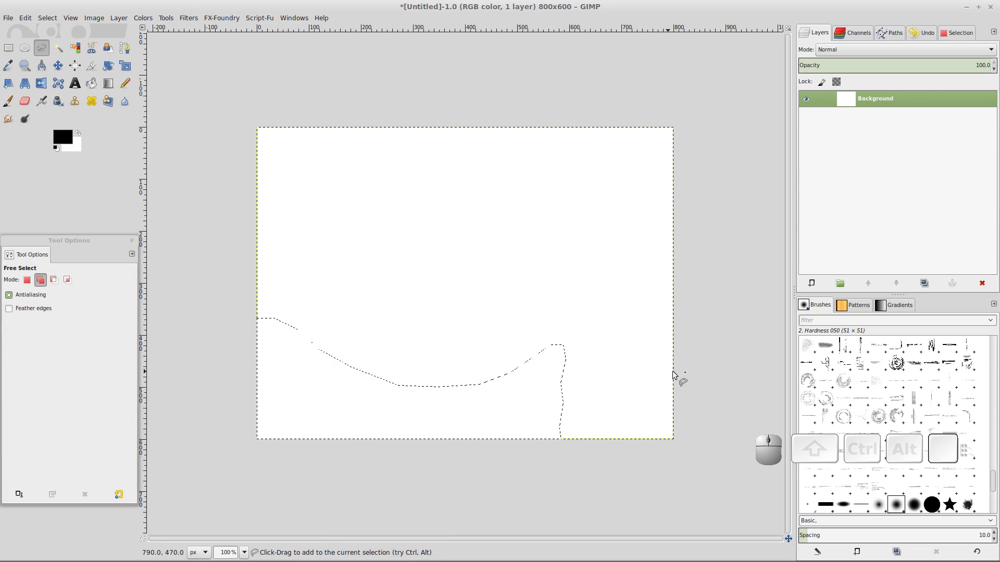
left_click(677, 333)
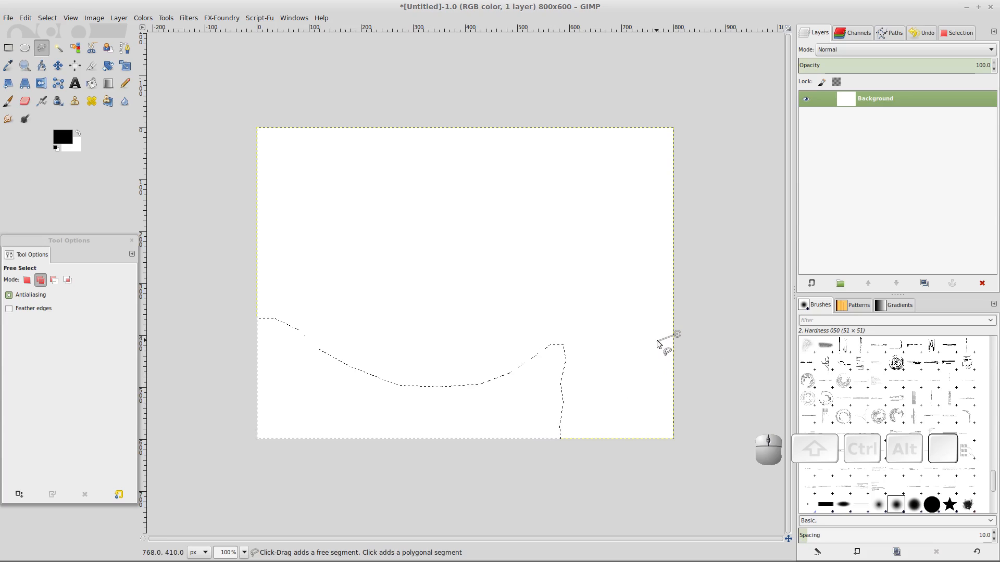
left_click_drag(655, 340, 629, 351)
left_click(614, 352)
left_click(614, 364)
left_click(620, 383)
left_click(618, 415)
left_click(611, 445)
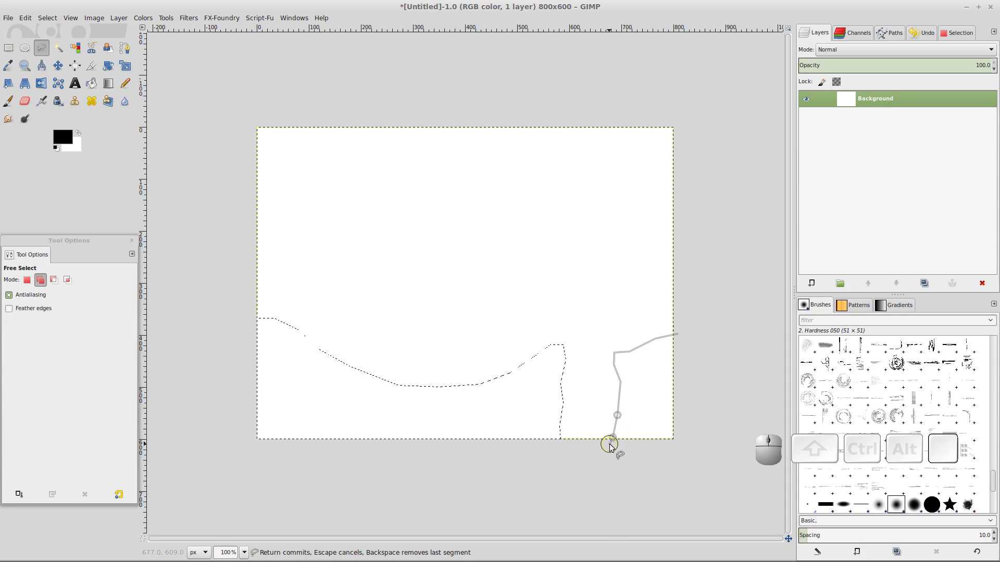
left_click(688, 446)
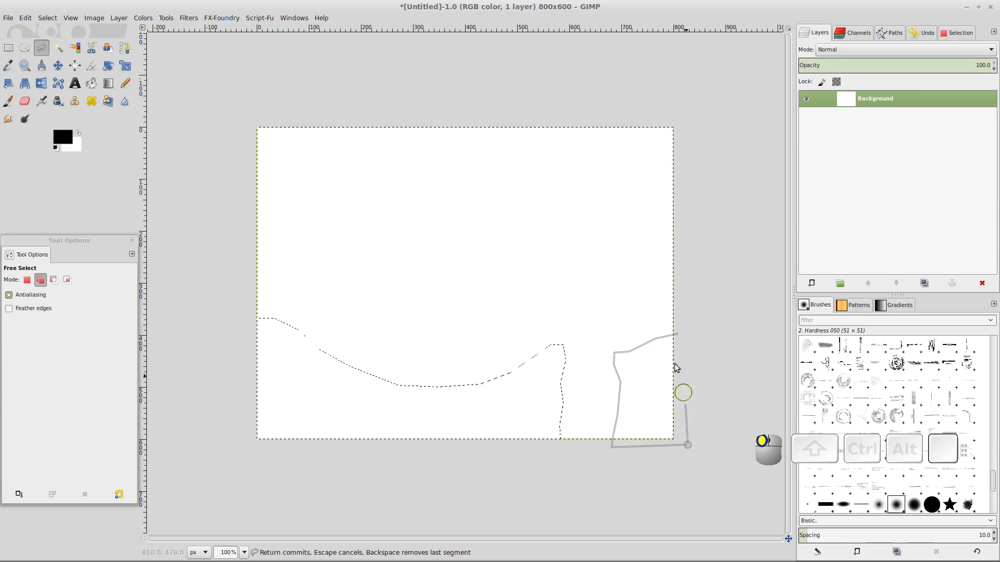
left_click(677, 333)
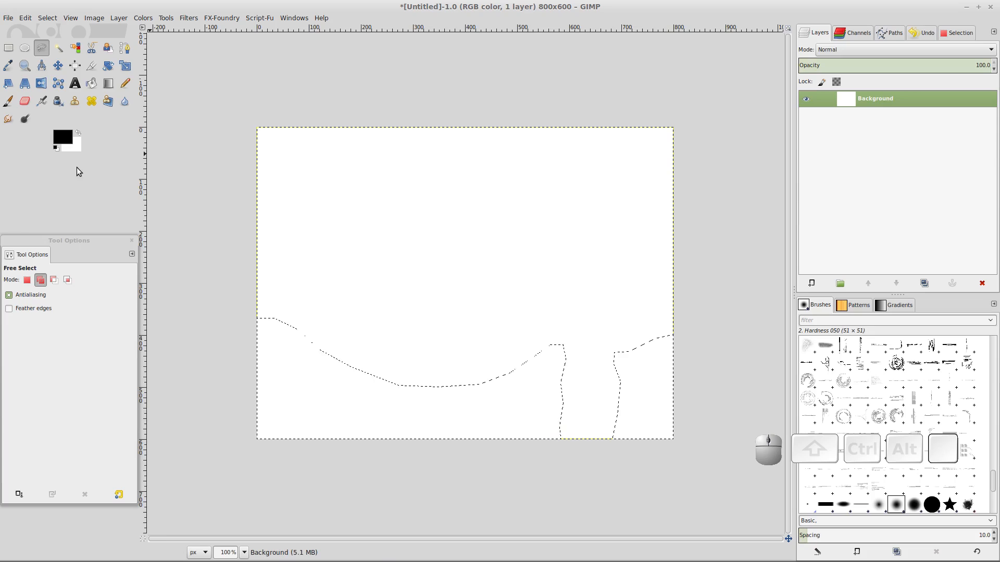
- Fill the selected ground shapes with the Pine pattern using Bucket Fill in pattern fill mode
left_click(91, 84)
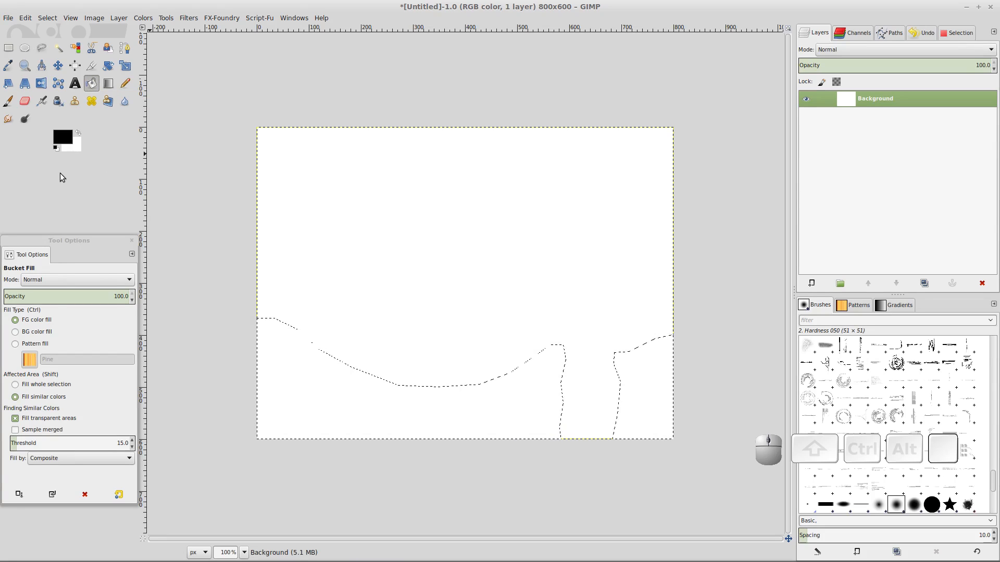
left_click(15, 346)
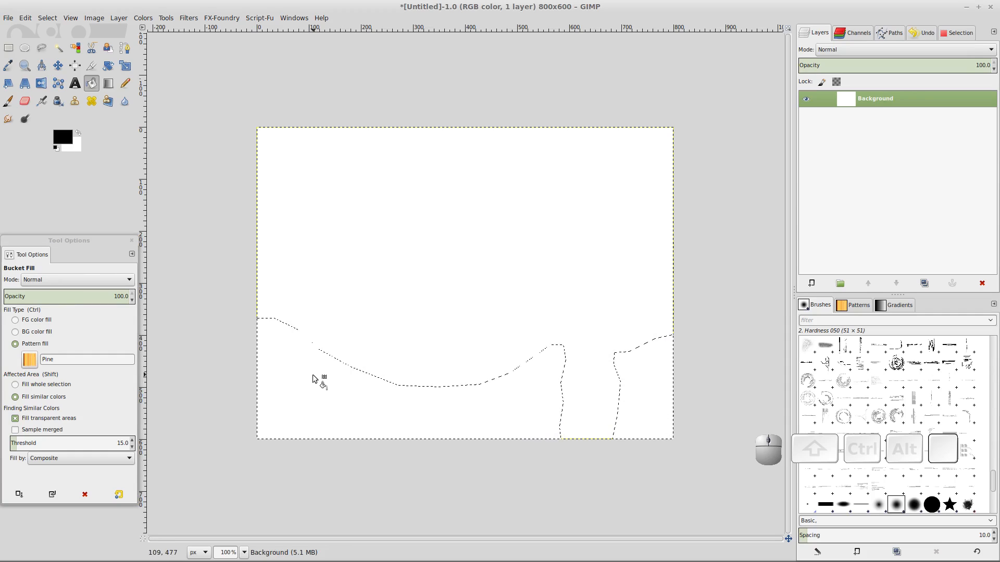
left_click(326, 397)
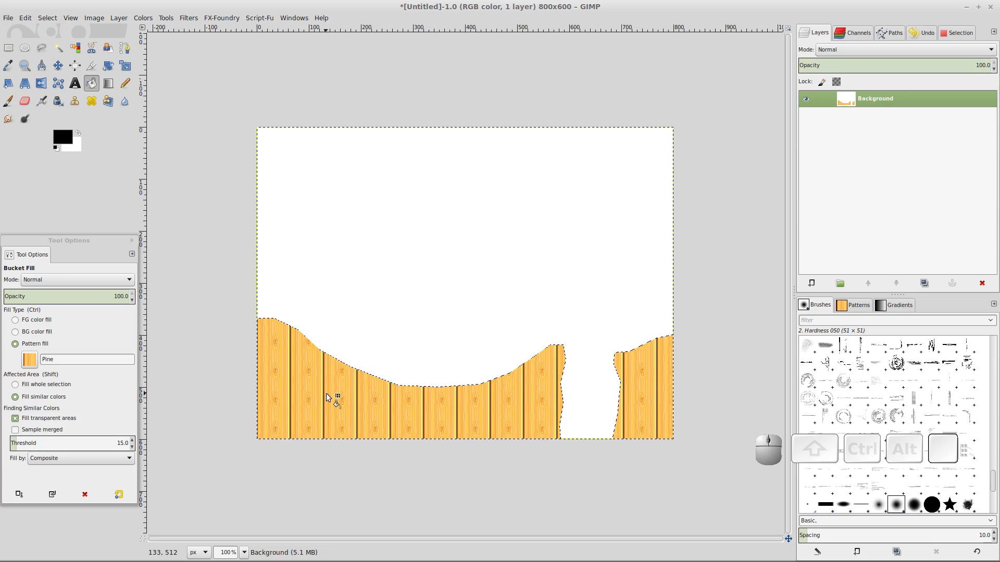
- Undo the Pine pattern fill on the ground
left_click(29, 359)
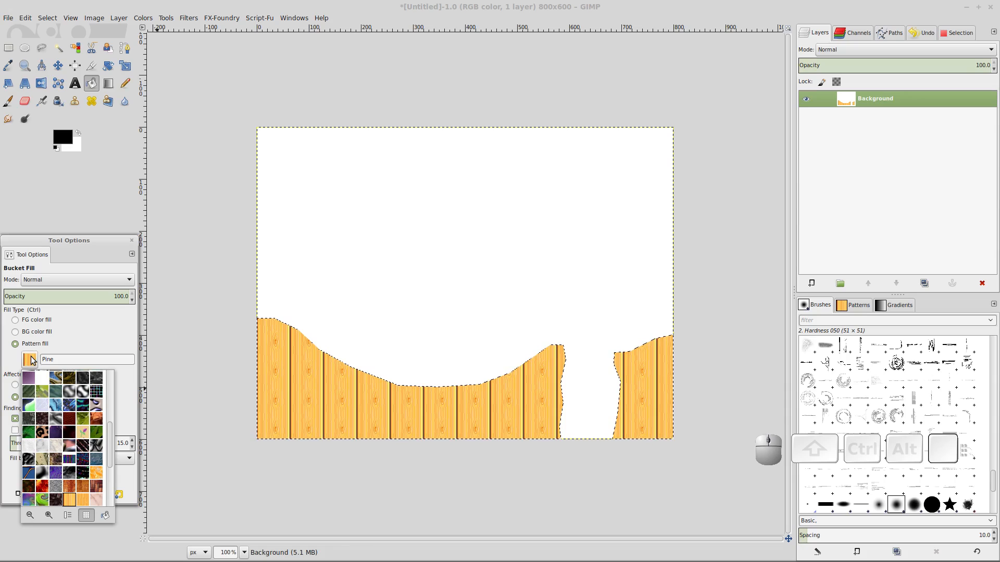
left_click(27, 20)
left_click(27, 18)
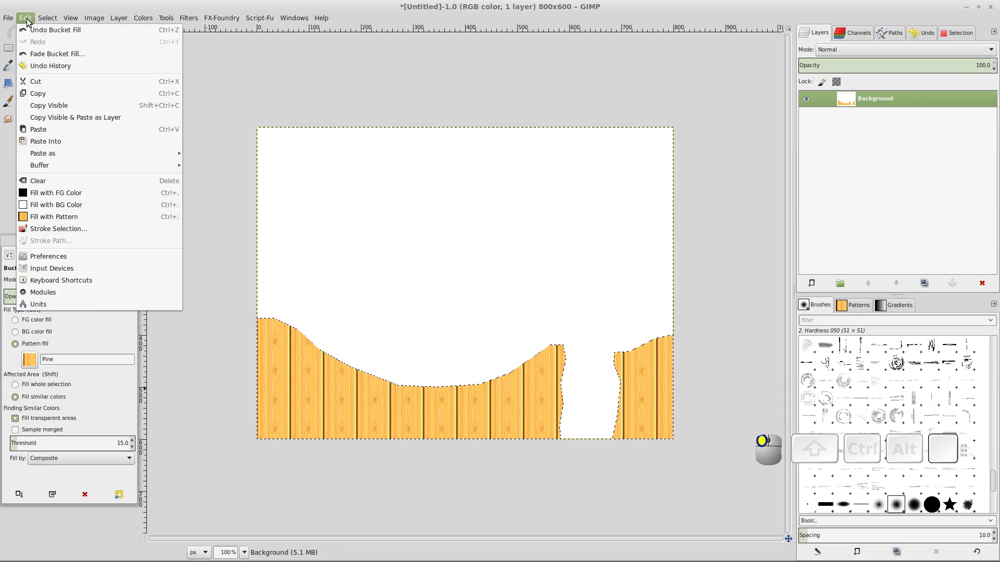
left_click(31, 27)
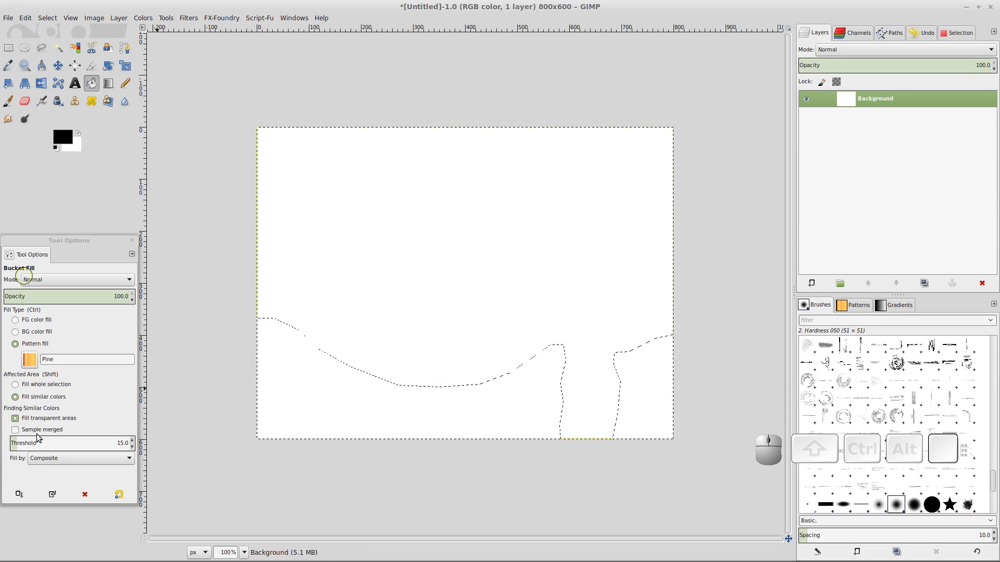
- Choose the Orange! pattern and fill the selected ground shapes with it
left_click(30, 359)
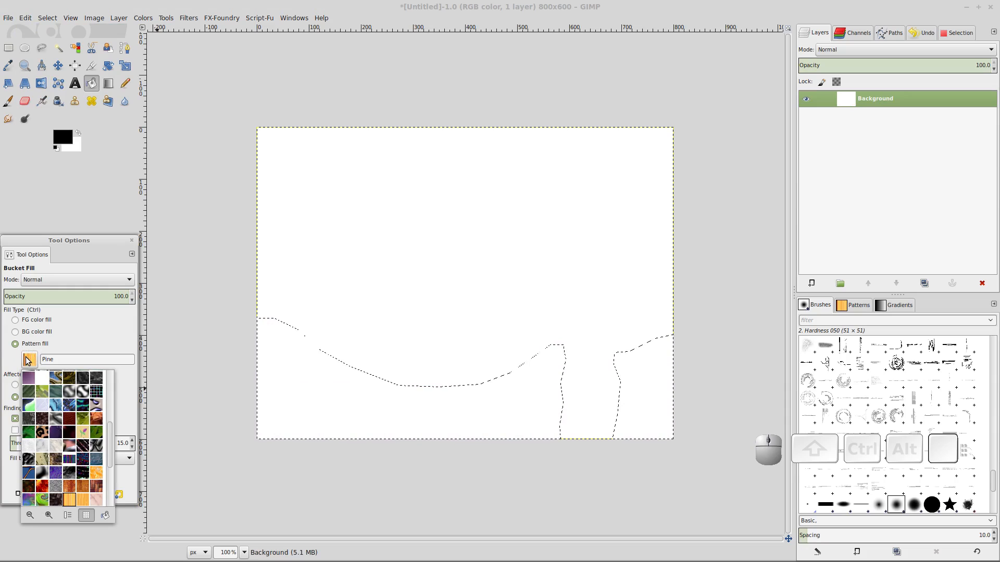
left_click(97, 473)
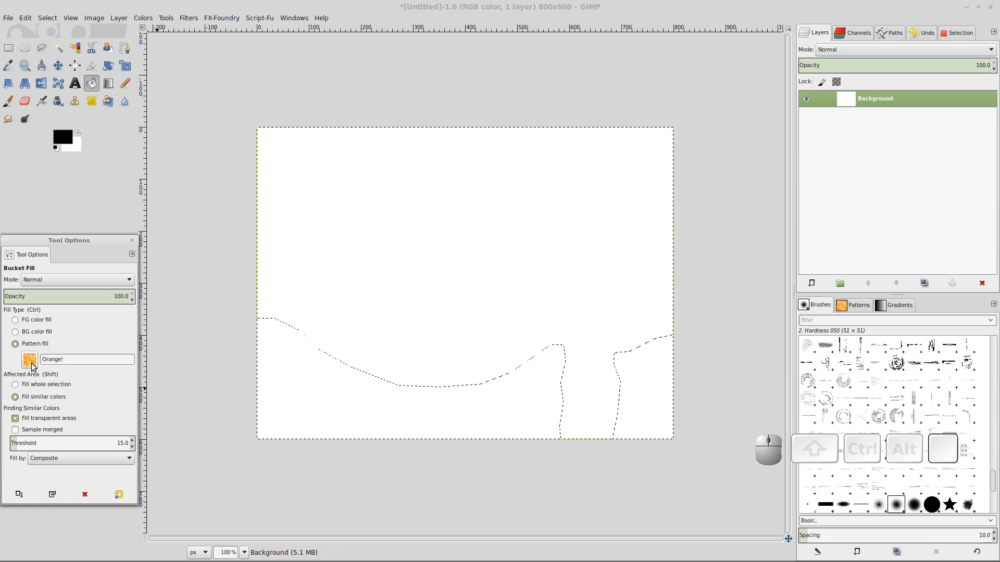
left_click(348, 411)
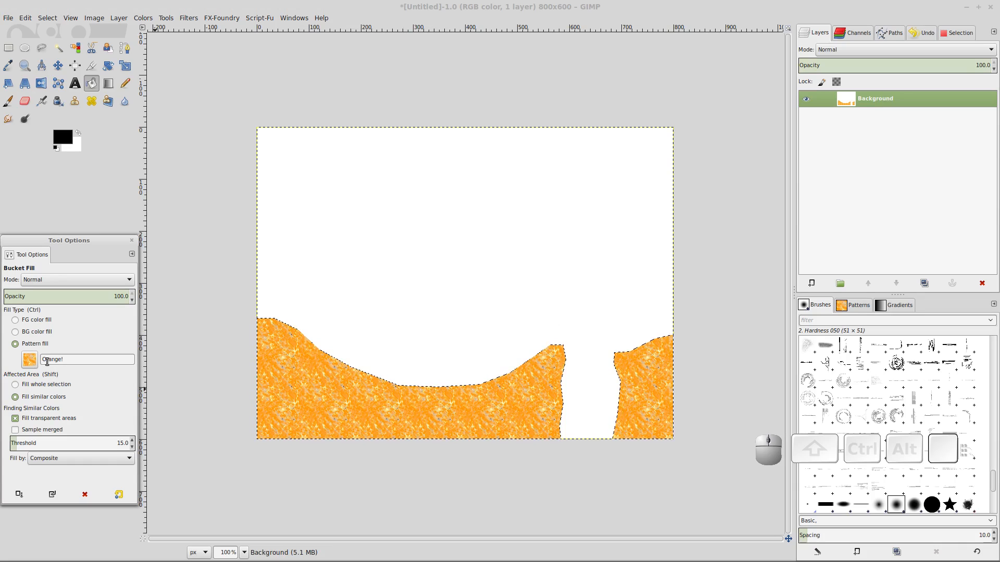
- Switch back to the Free Select tool and clear the current selection
left_click(41, 50)
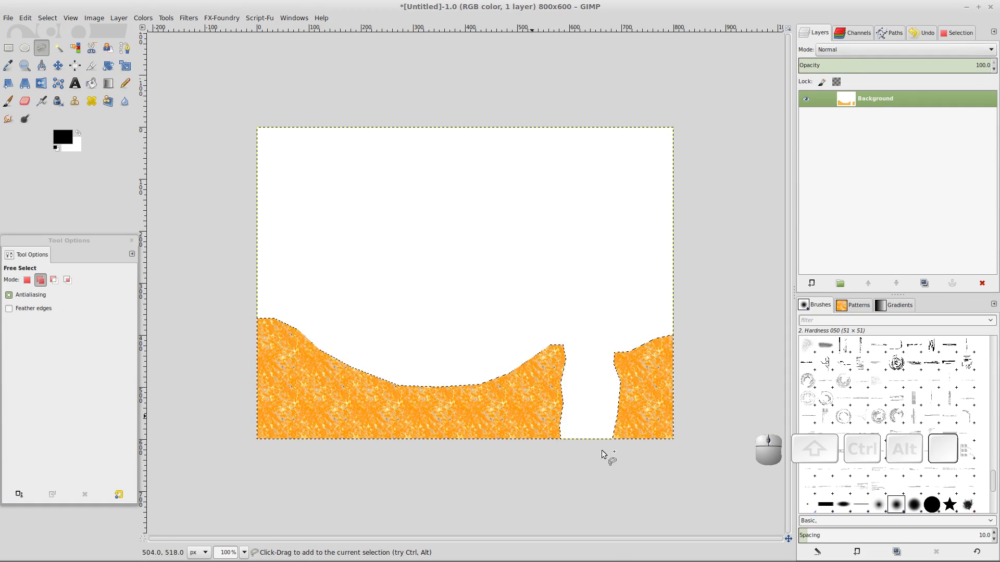
left_click(46, 18)
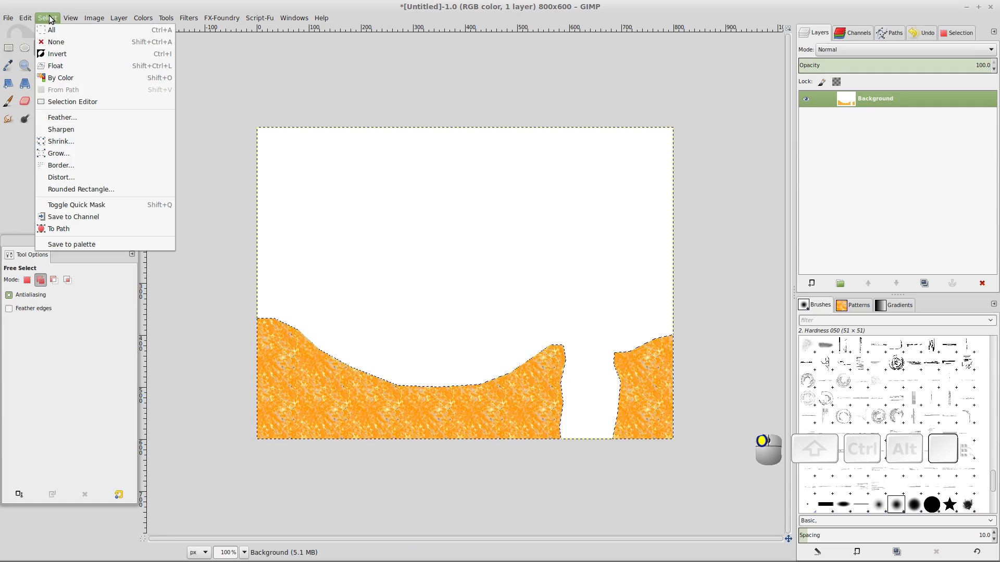
left_click(60, 45)
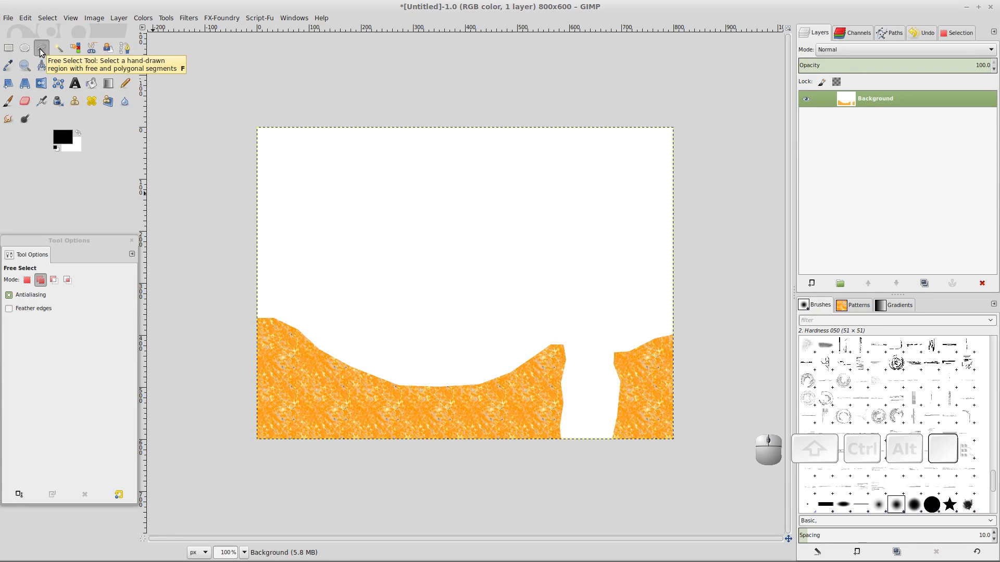
- Trace the upper edge of a surface strip above the left ground, from the canvas's left edge at about y 301 px through the valley to the cliff
left_click(255, 284)
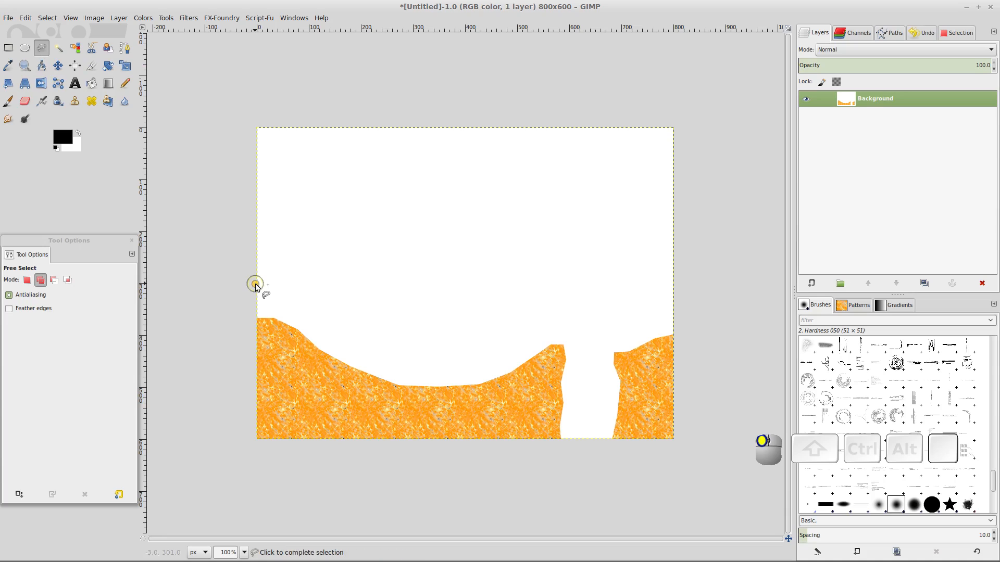
left_click(290, 289)
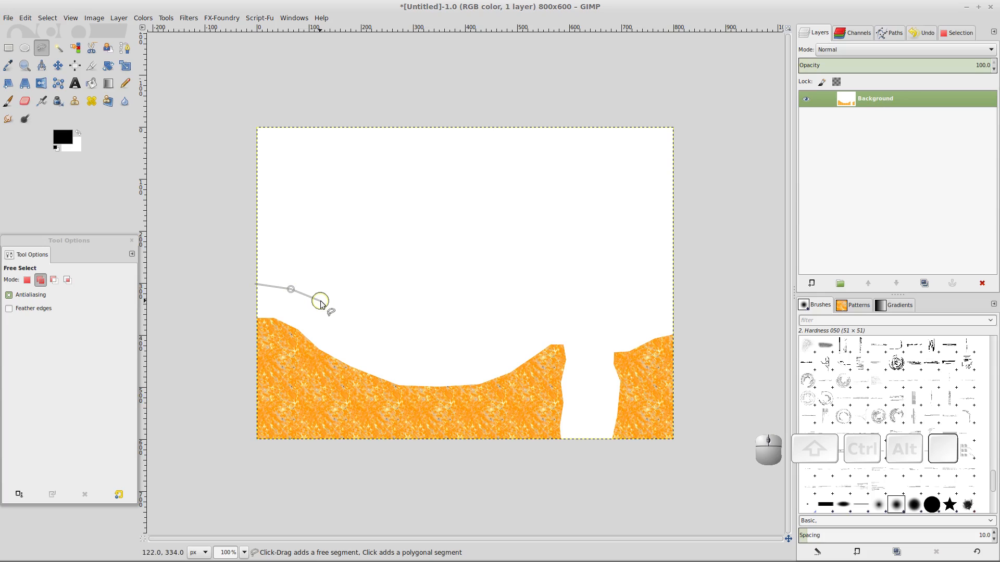
left_click(317, 302)
left_click(335, 317)
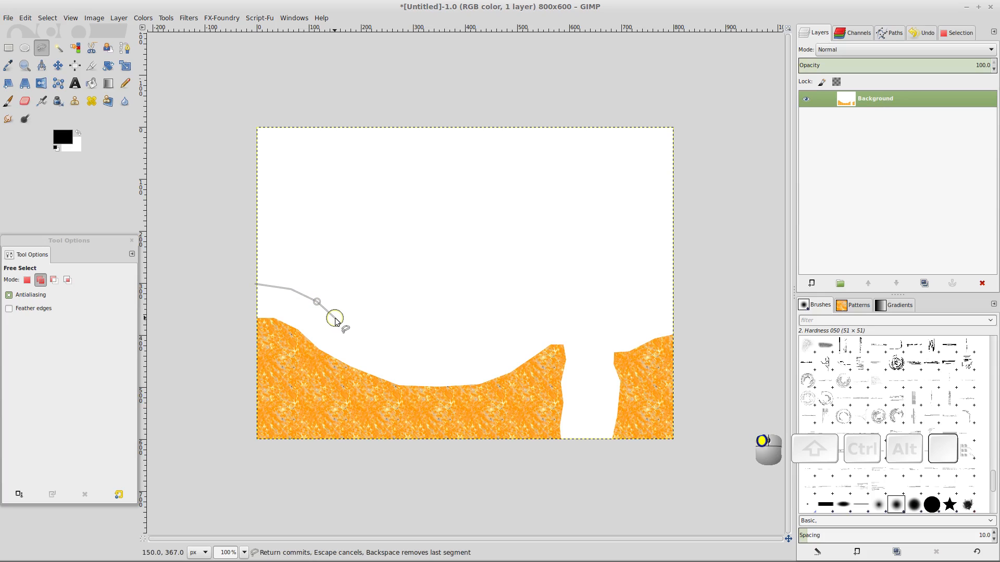
left_click(379, 345)
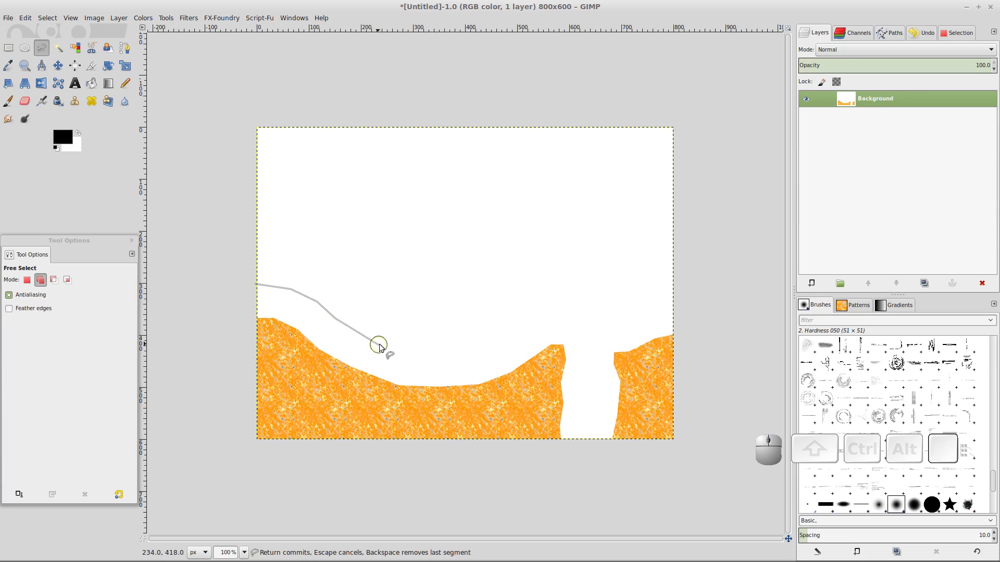
left_click(416, 356)
left_click(462, 356)
left_click(498, 343)
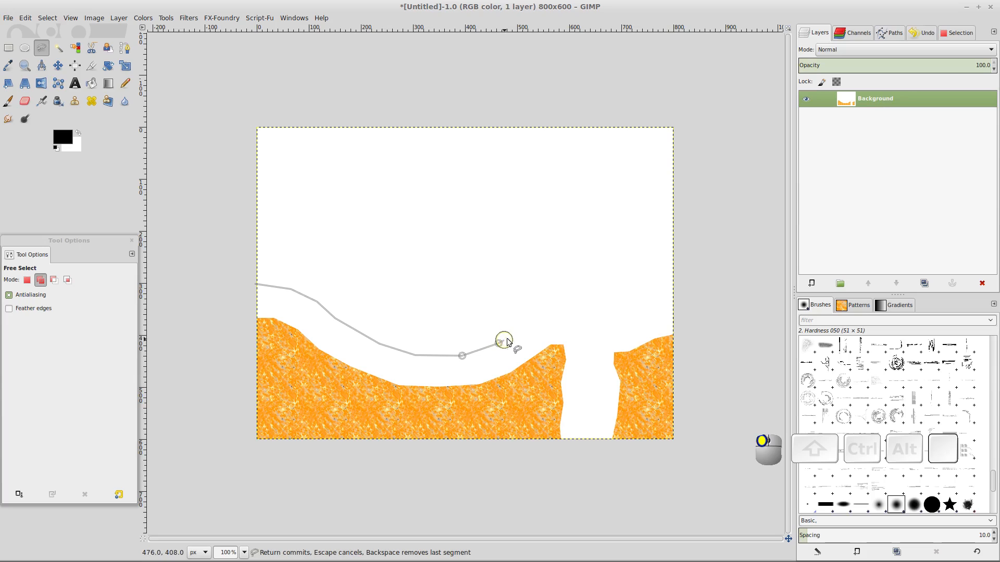
left_click(534, 319)
left_click(555, 319)
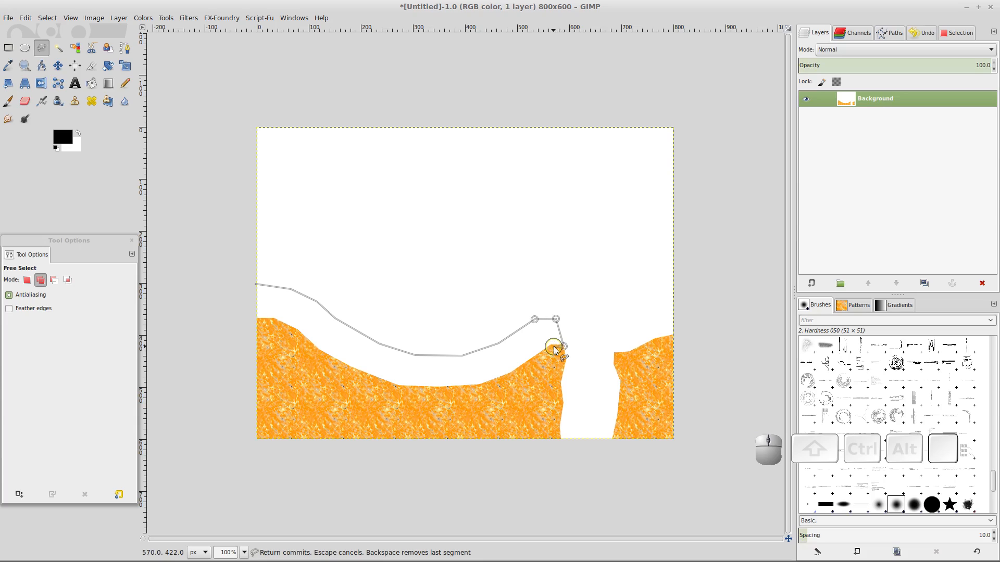
- Follow the left ground's top edge back from the cliff to the canvas's left edge and close the strip selection
left_click(552, 344)
left_click(501, 383)
left_click(482, 386)
left_click(421, 390)
left_click(391, 387)
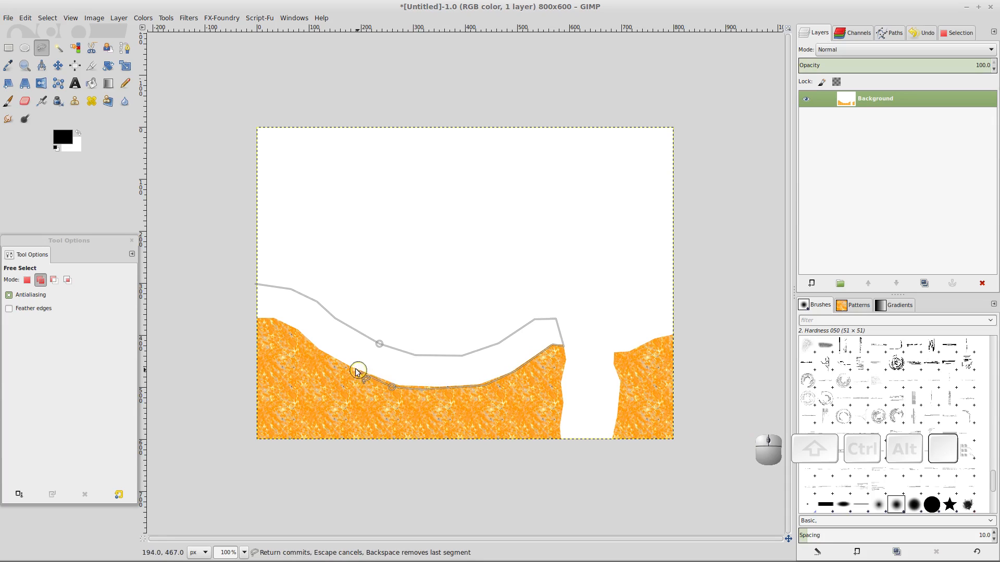
left_click(328, 359)
left_click(302, 339)
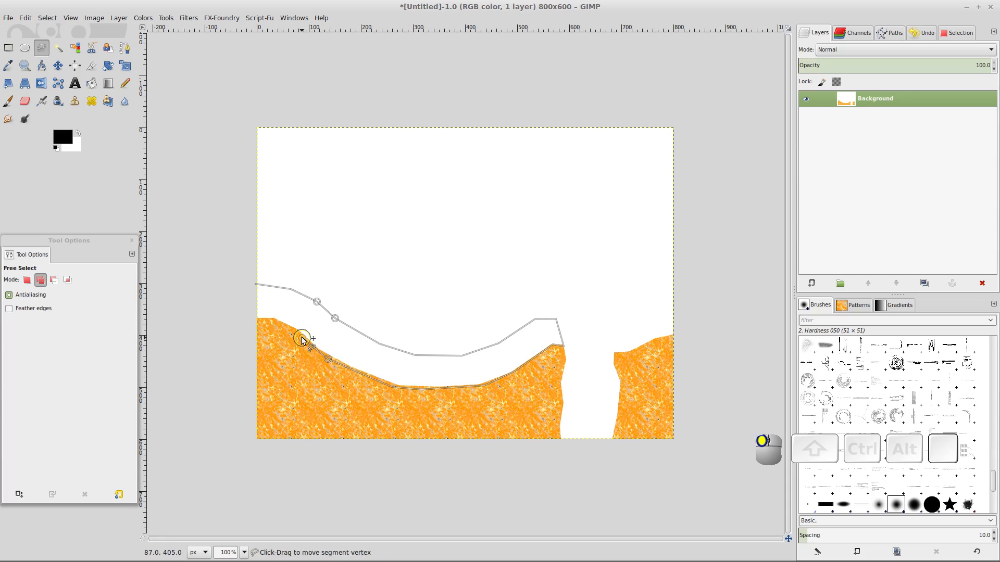
left_click(274, 320)
left_click(249, 320)
left_click(254, 281)
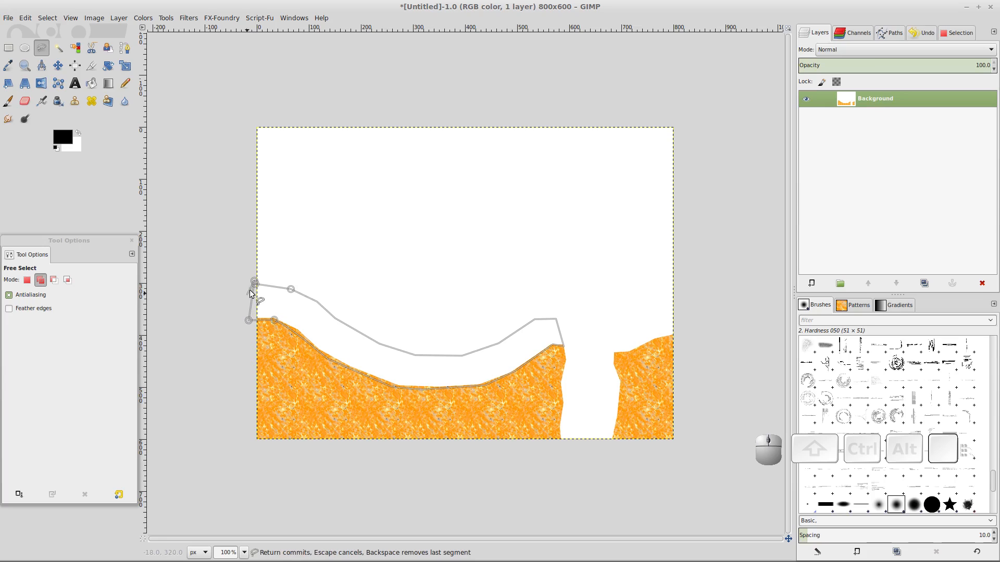
left_click(256, 287)
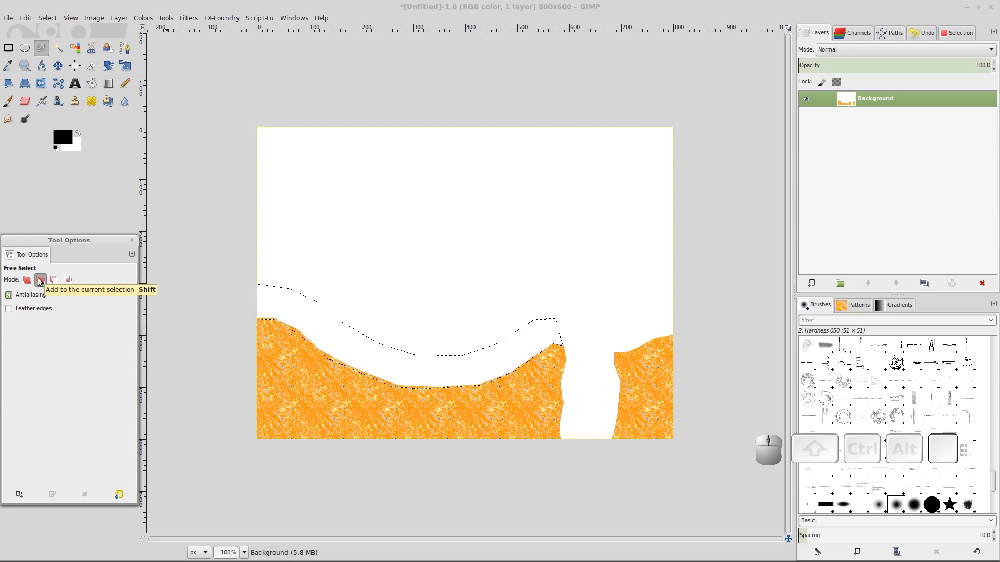
- Add a matching strip above the right ground to the selection, with its upper corner at about 663, 374 px and rising to the canvas's right edge
left_click(613, 341)
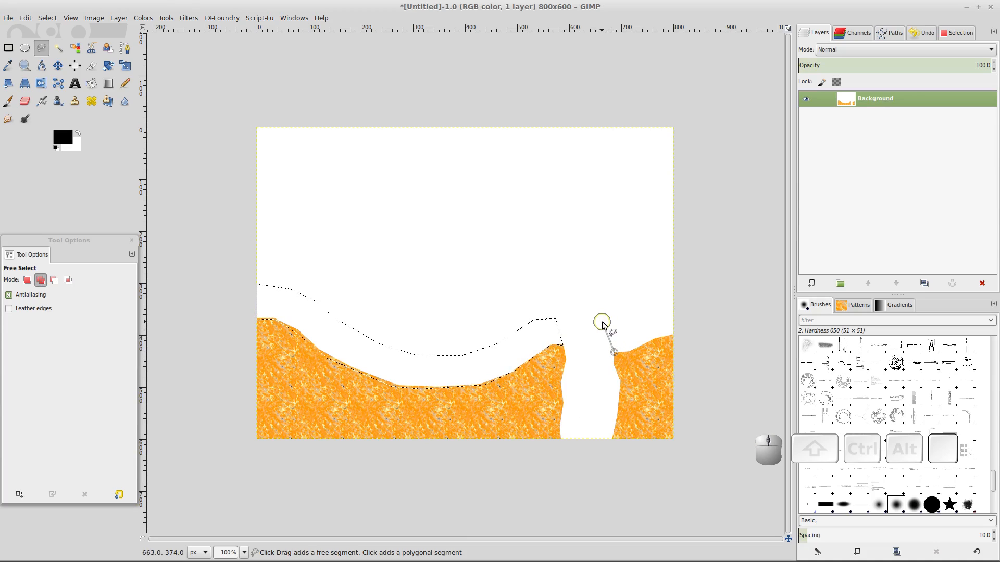
left_click(602, 322)
left_click(619, 321)
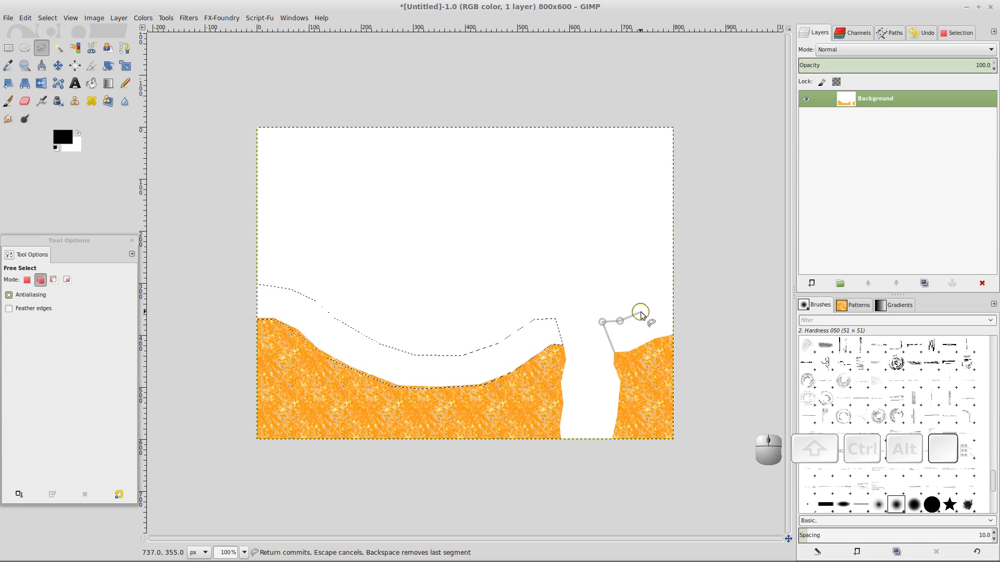
left_click(641, 309)
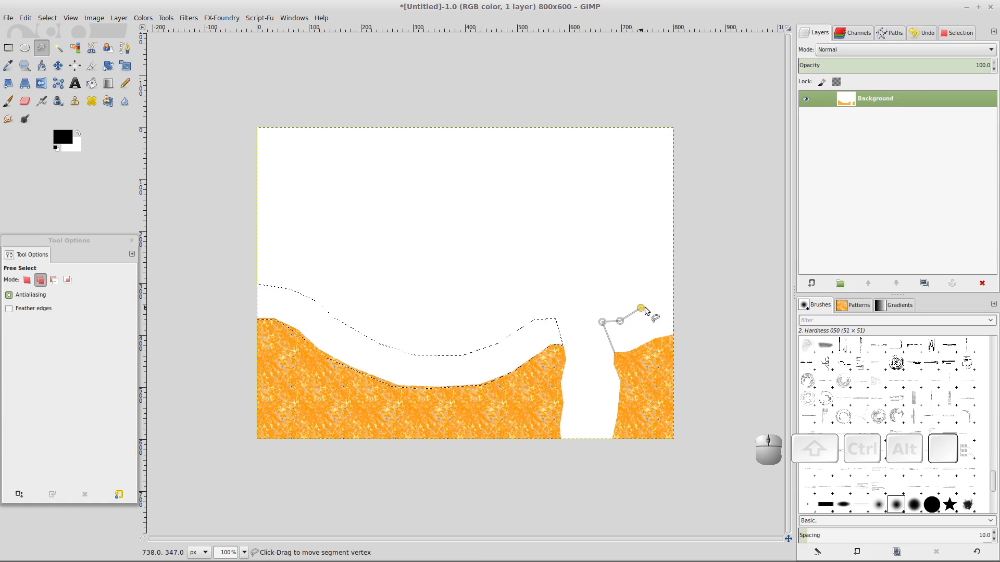
left_click(675, 294)
left_click(679, 334)
left_click(659, 337)
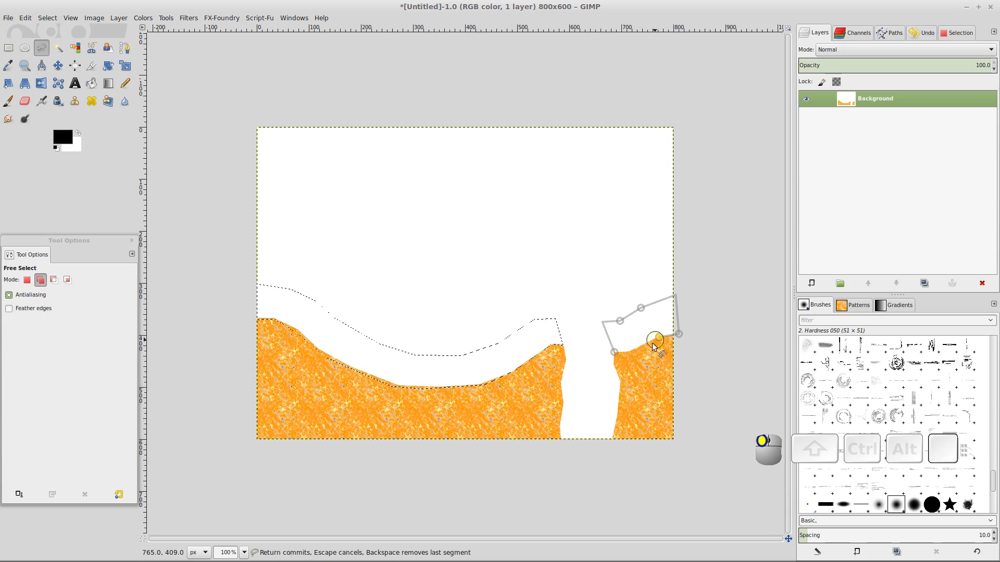
left_click(614, 353)
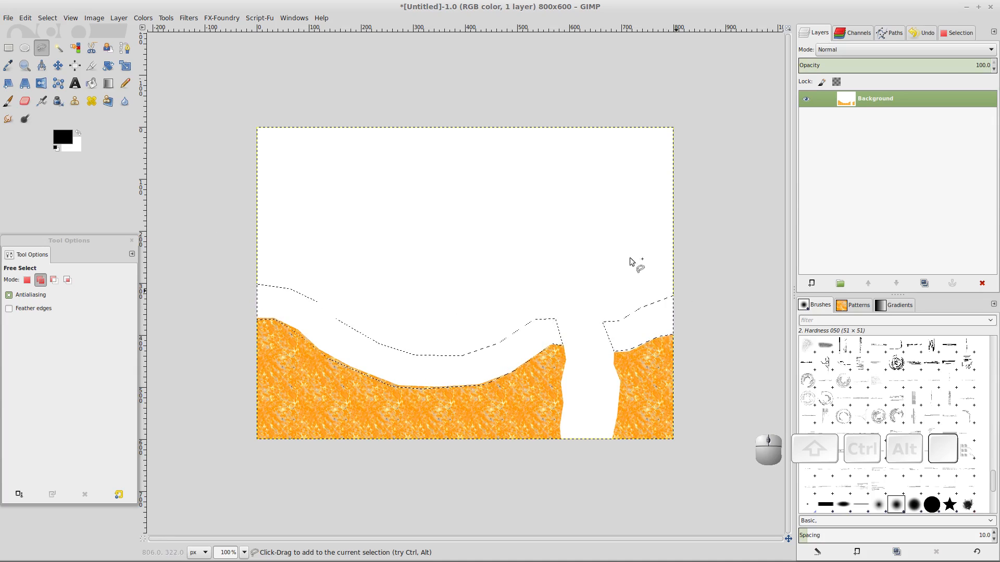
- Render Solid Noise inside the selected surface strips with X size 7.9 and Y size 2.8
left_click(185, 20)
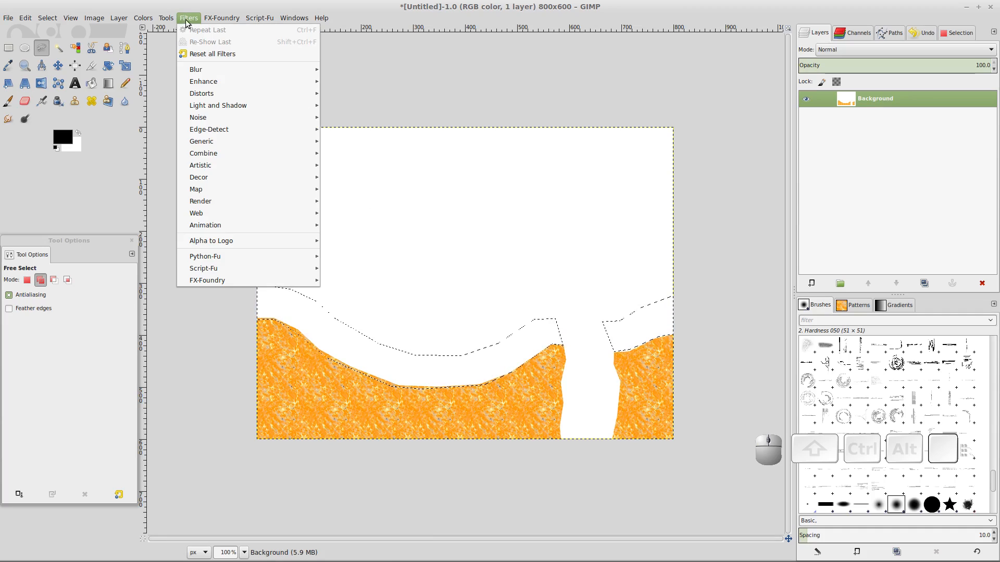
mouse_move(226, 201)
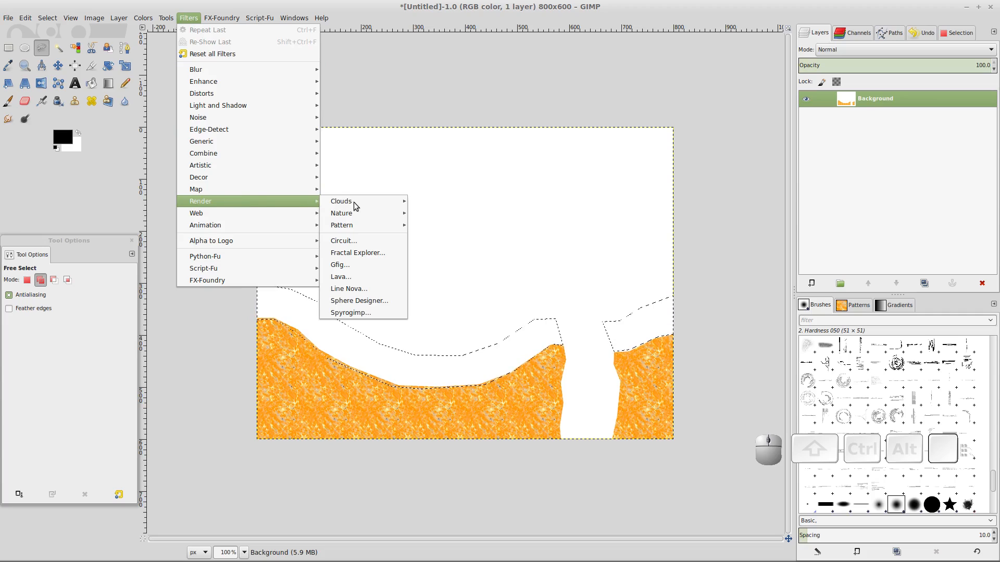
mouse_move(388, 204)
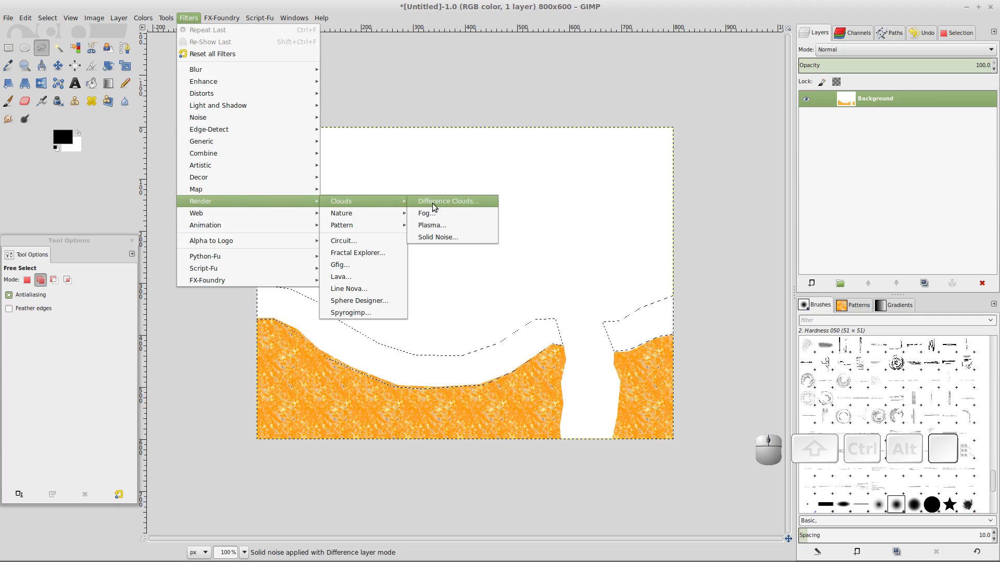
left_click(448, 237)
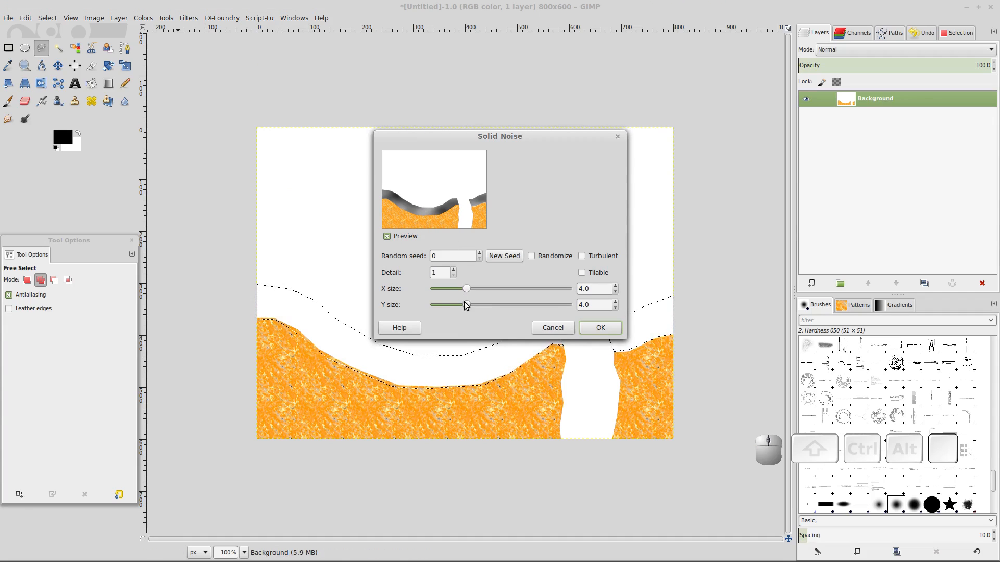
left_click_drag(467, 305, 453, 307)
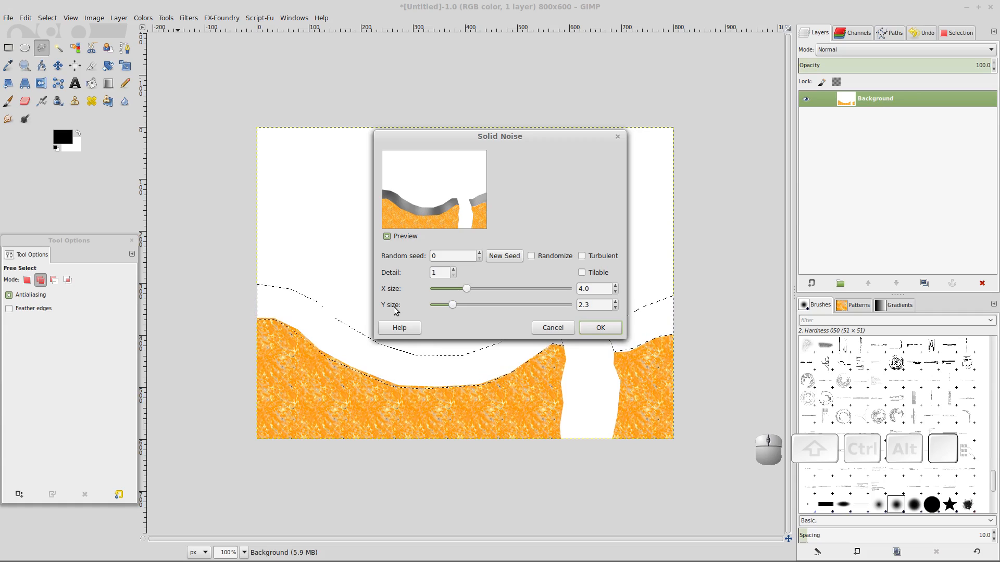
left_click_drag(467, 288, 457, 308)
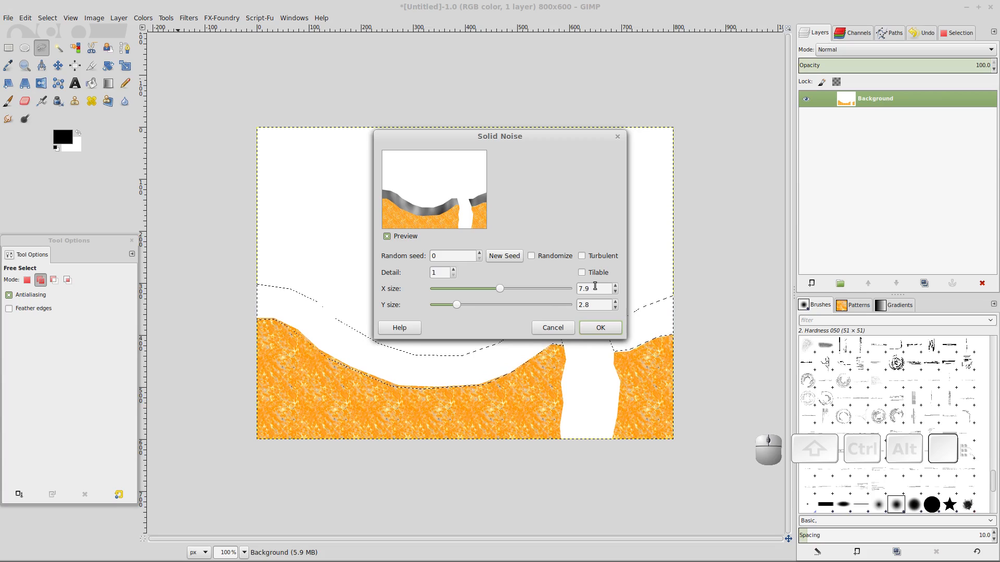
left_click(597, 332)
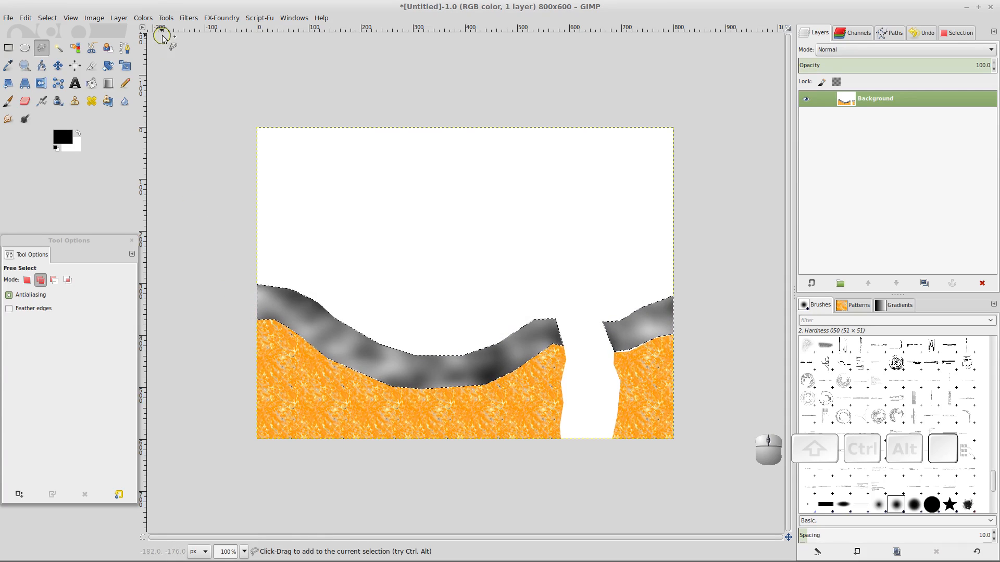
- Colorize the noise-textured strips green with hue 131, saturation 56 and lightness -26
left_click(144, 19)
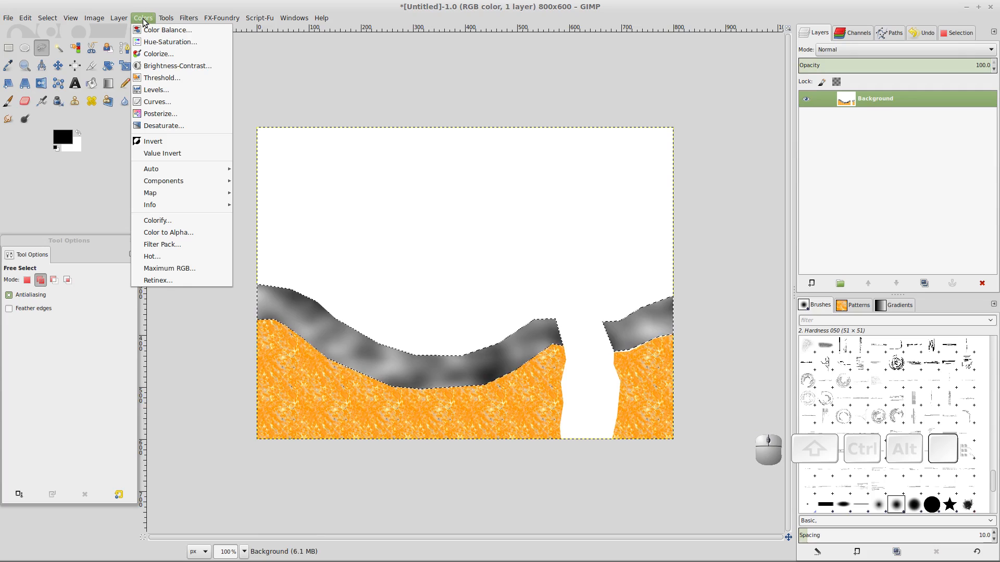
left_click(158, 54)
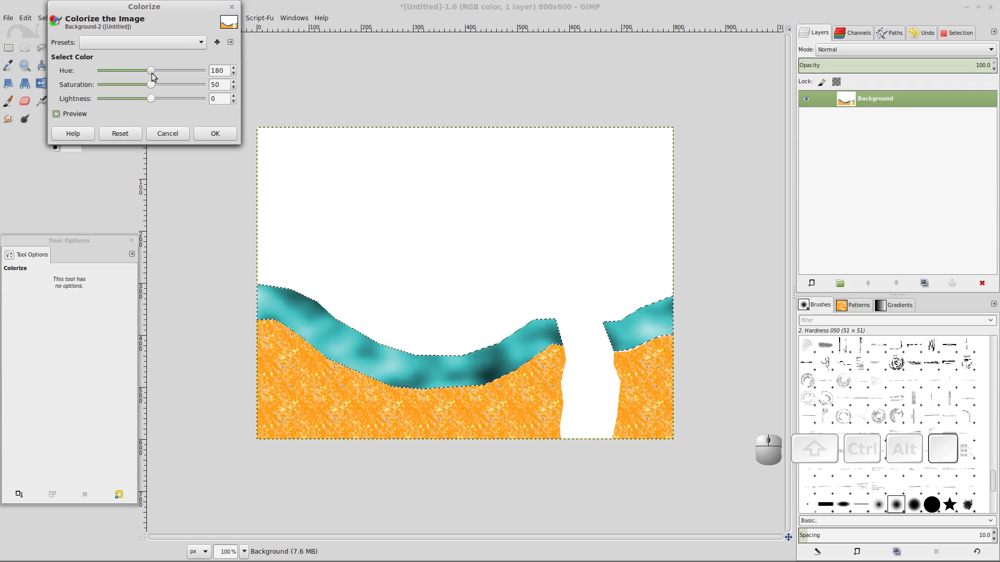
left_click_drag(150, 77, 138, 76)
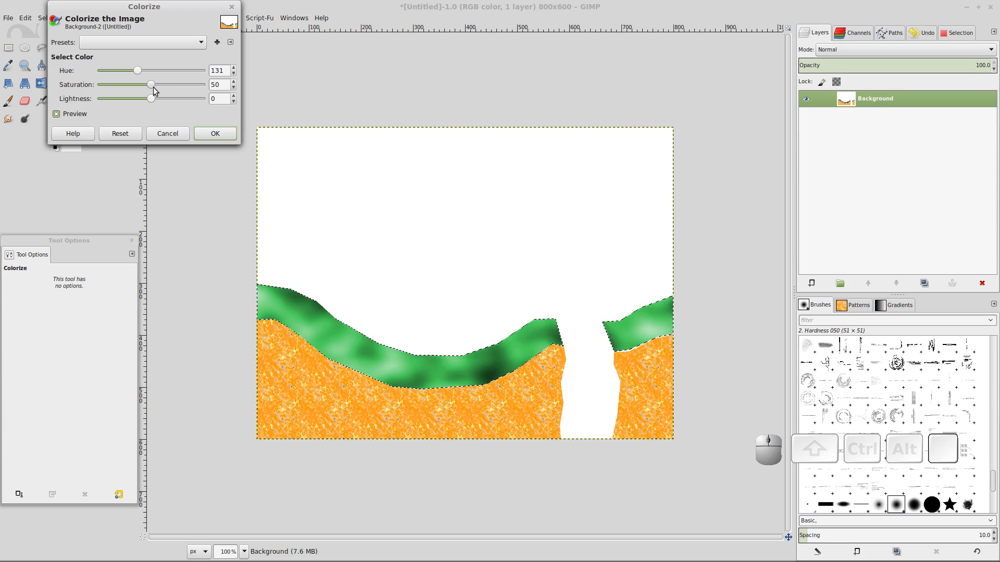
mouse_move(153, 88)
left_mouse_down()
mouse_move(163, 85)
mouse_move(155, 104)
mouse_move(135, 107)
mouse_move(163, 88)
mouse_move(148, 89)
mouse_move(155, 91)
left_mouse_up()
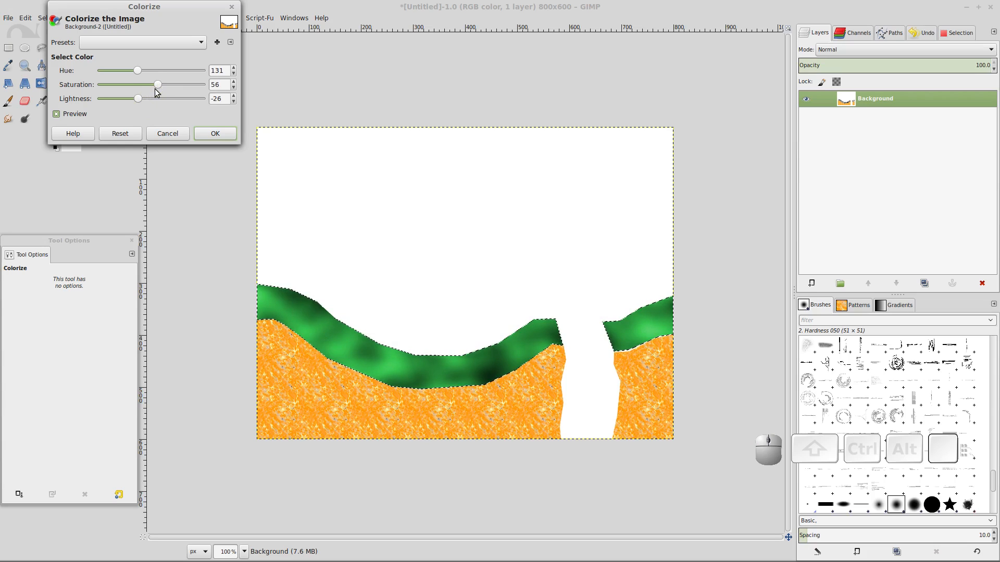
left_click(213, 134)
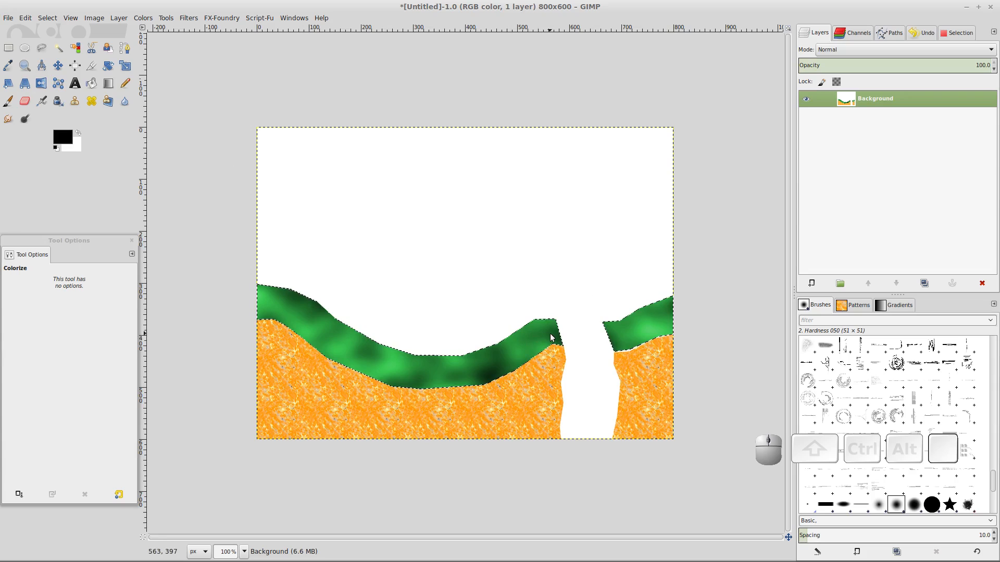
- Add the right ground's cliff side to the free selection, from the strip's upper corner to the canvas's lower edge, and fill it with the Orange! pattern
left_click(42, 49)
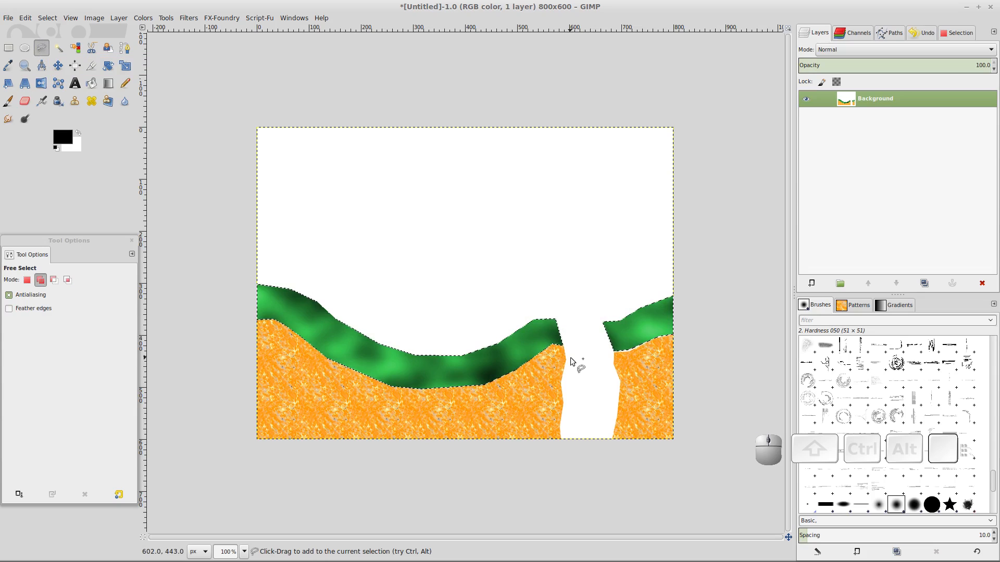
left_click(603, 323)
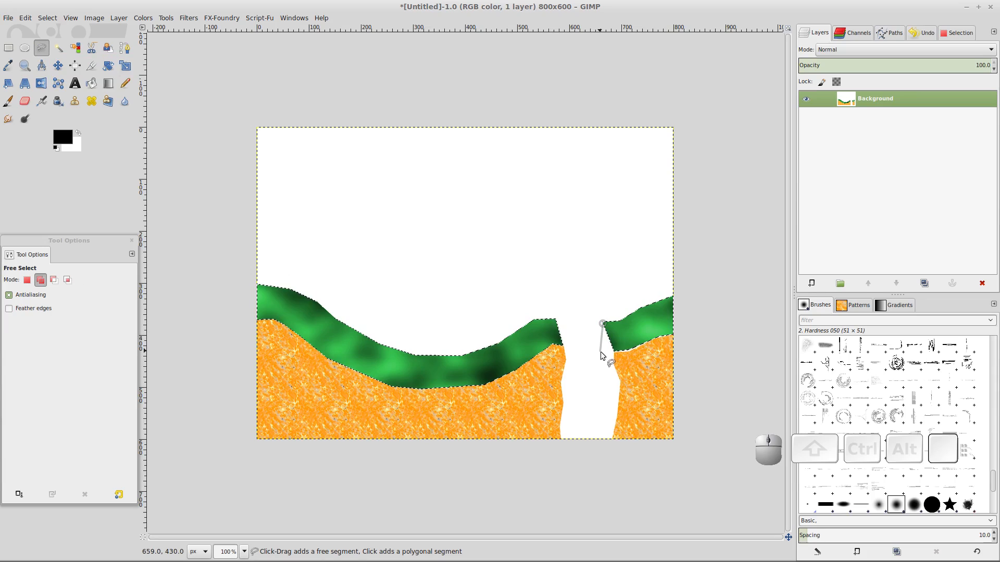
left_click(601, 353)
left_click(602, 363)
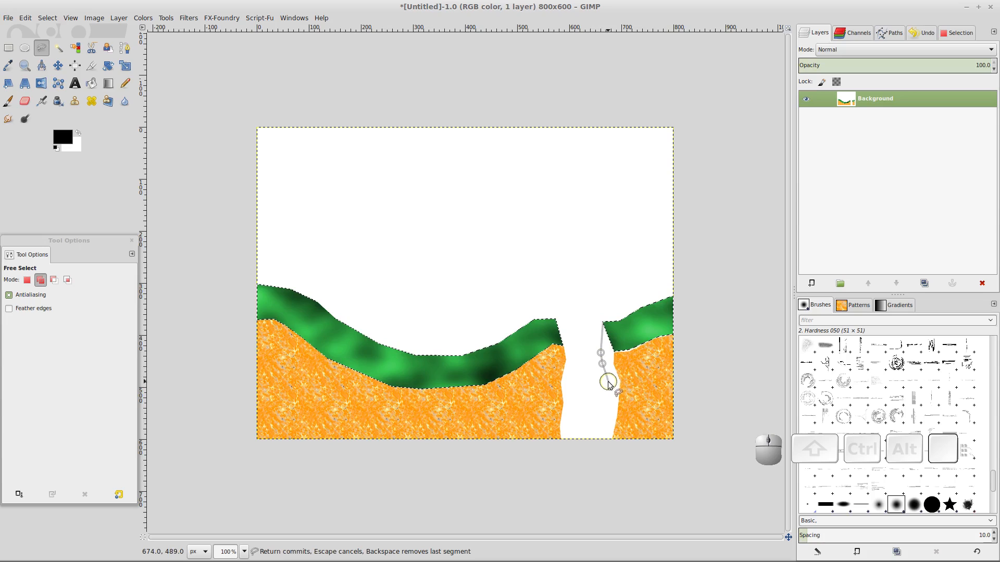
left_click_drag(602, 377, 599, 405)
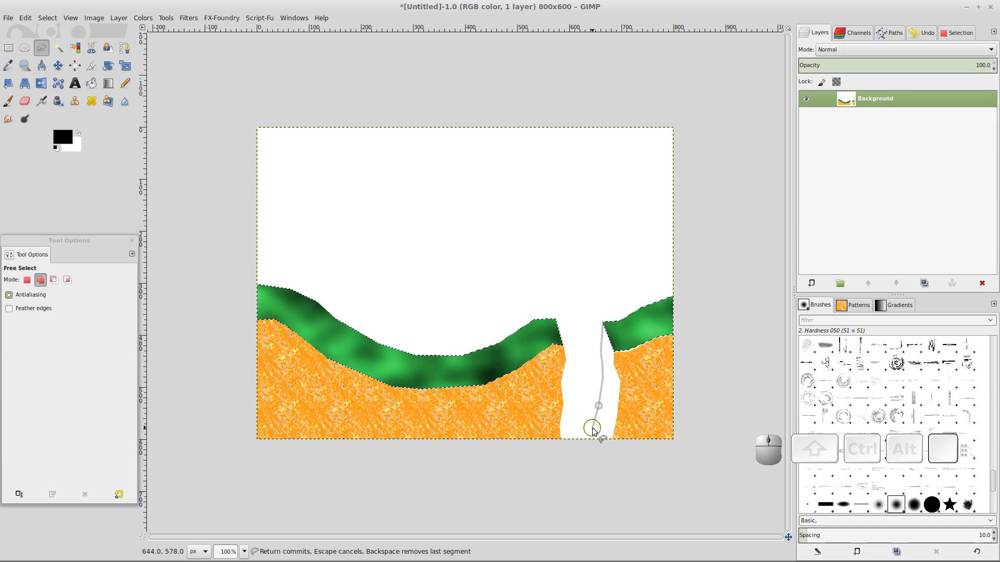
left_click(588, 448)
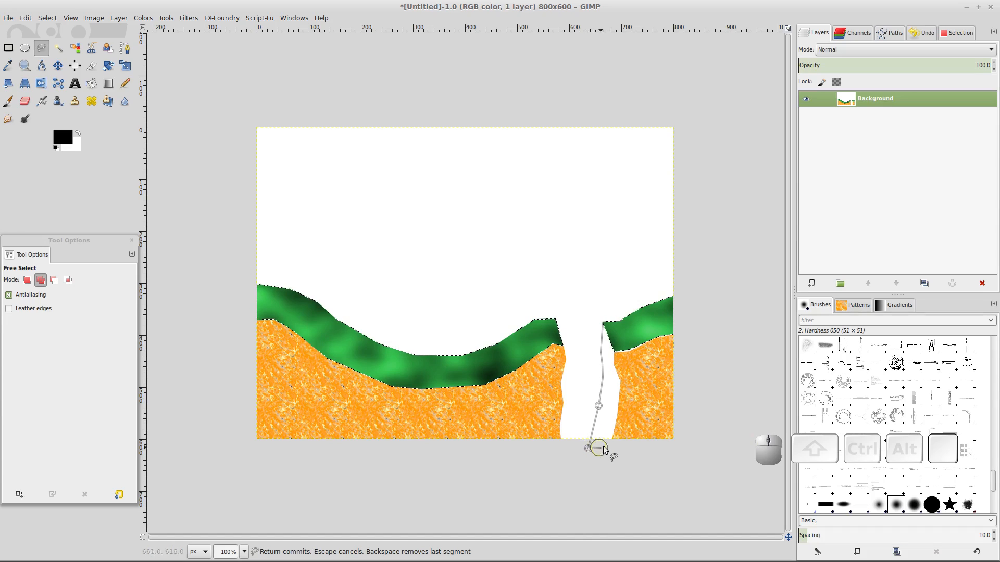
left_click_drag(612, 445, 621, 383)
left_click(614, 365)
left_click(615, 353)
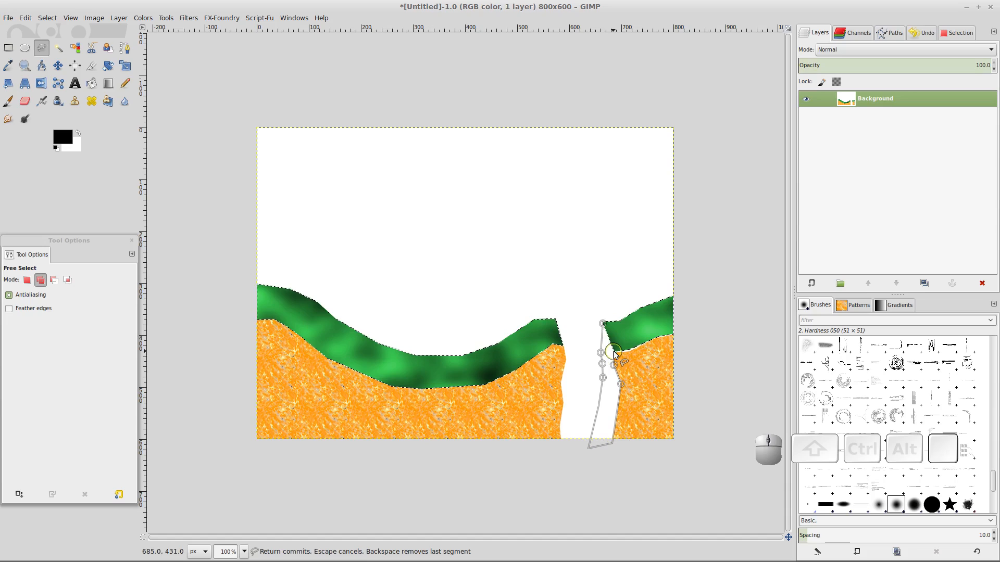
left_click(604, 326)
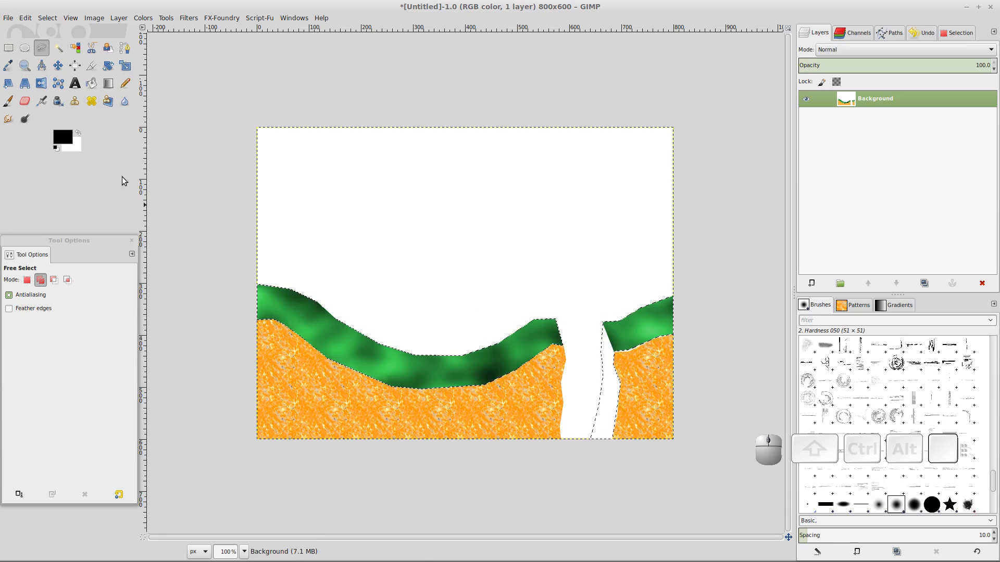
left_click(91, 84)
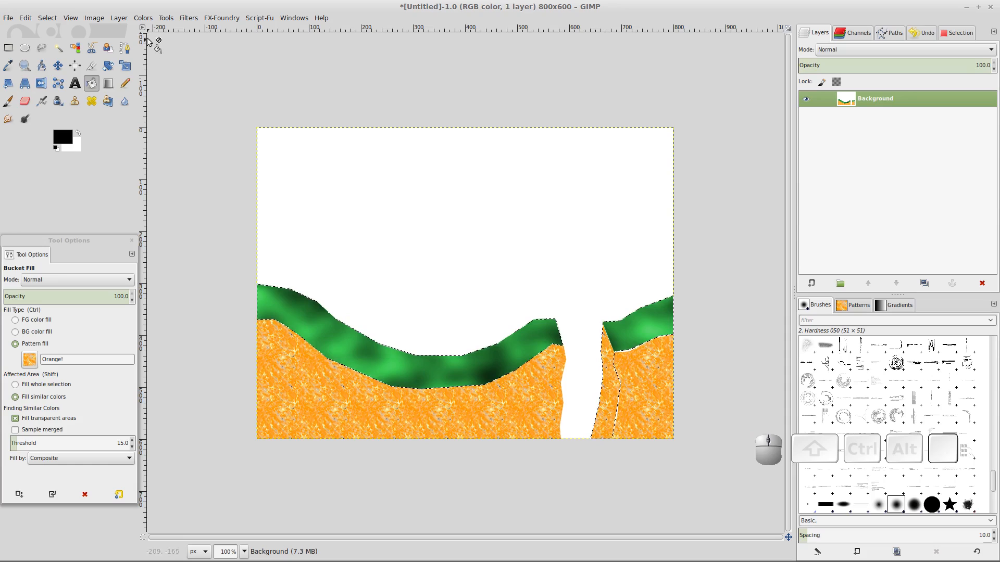
left_click(143, 18)
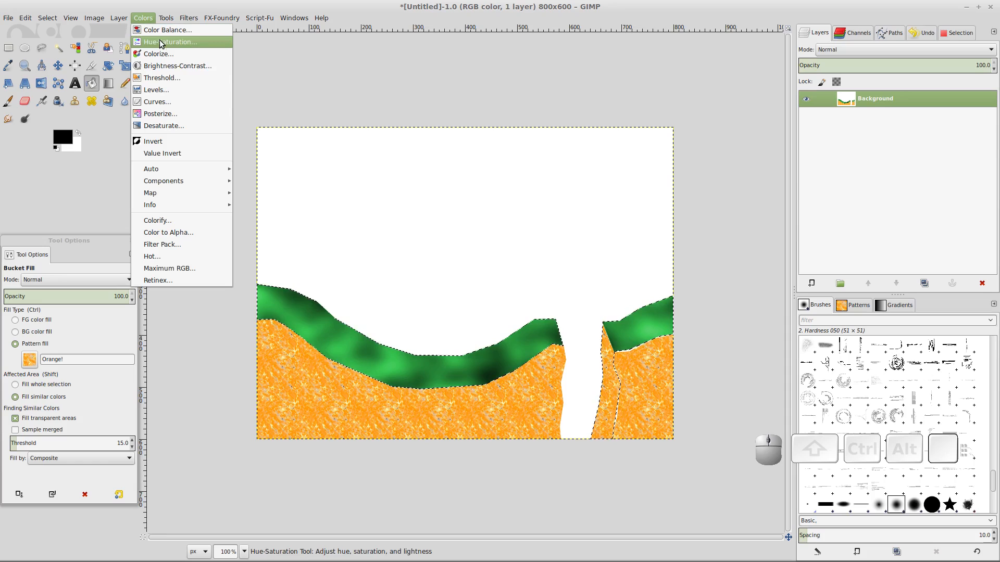
left_click(173, 66)
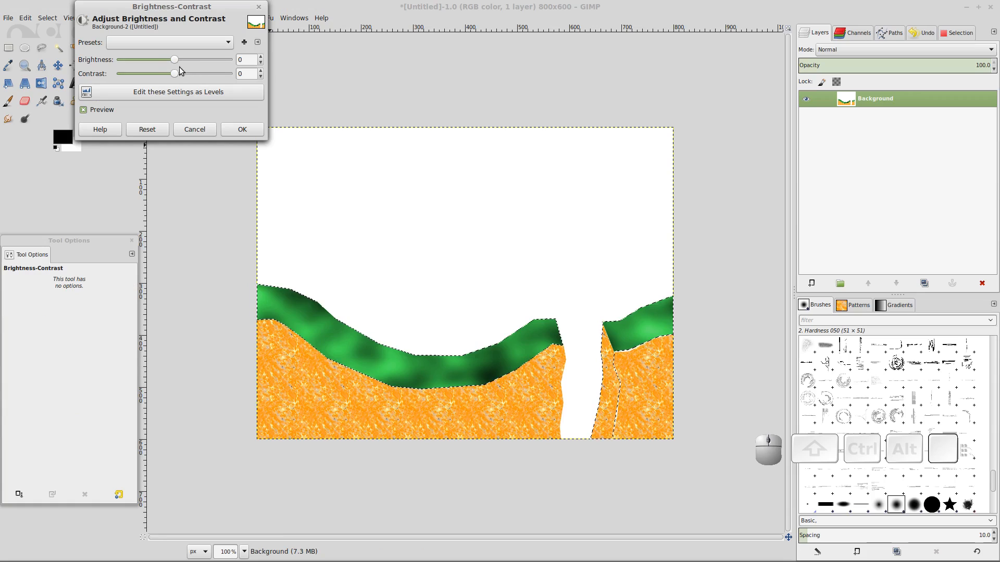
mouse_move(177, 65)
left_mouse_down()
mouse_move(210, 74)
mouse_move(193, 75)
left_mouse_up()
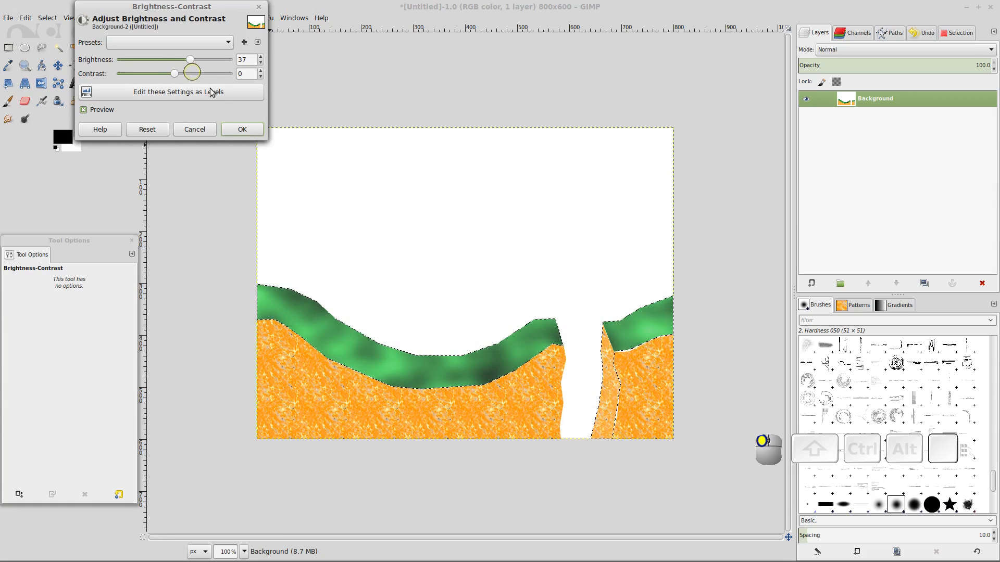
left_click(203, 130)
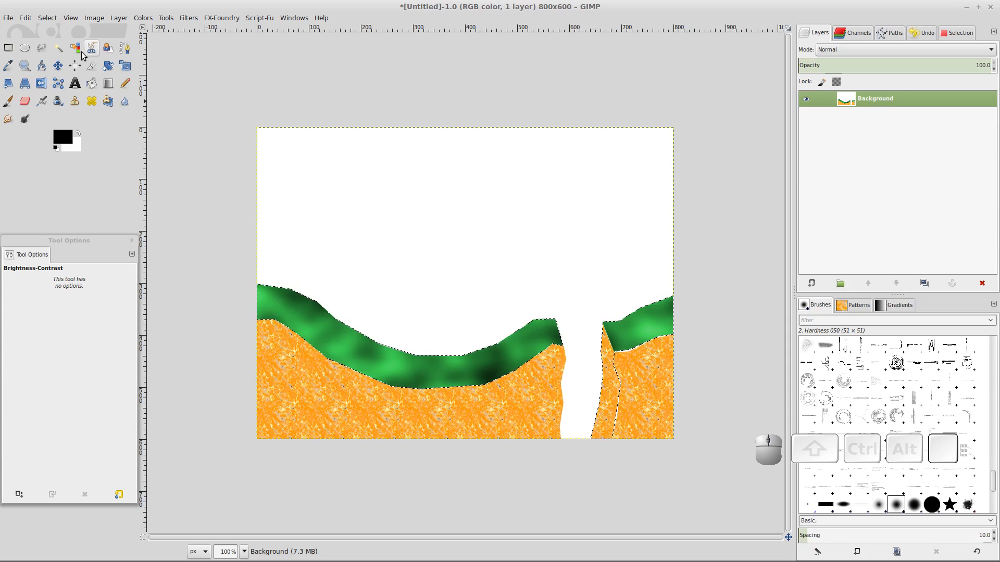
- Clear the current selection of the strips and the cliff side
left_click(50, 20)
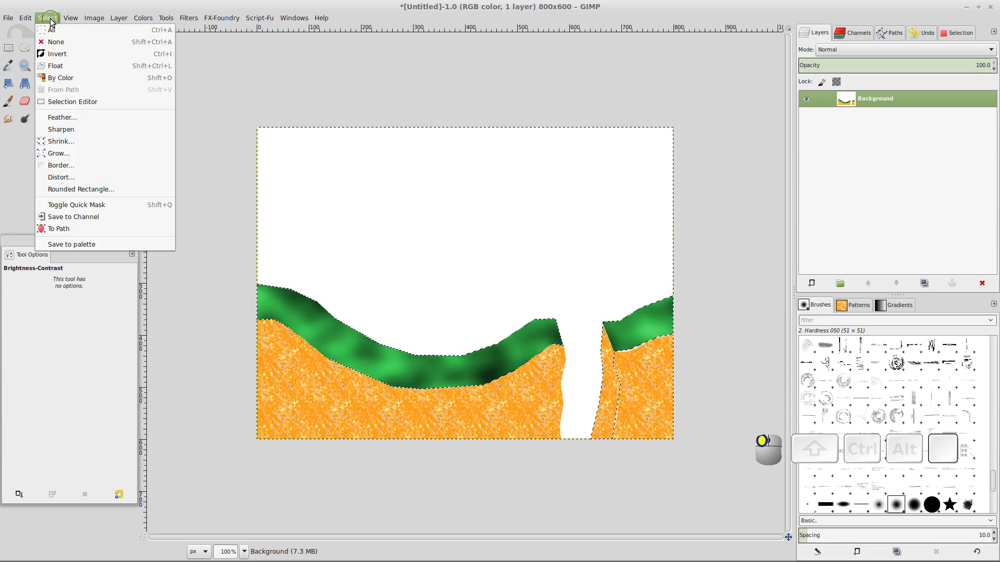
left_click(54, 40)
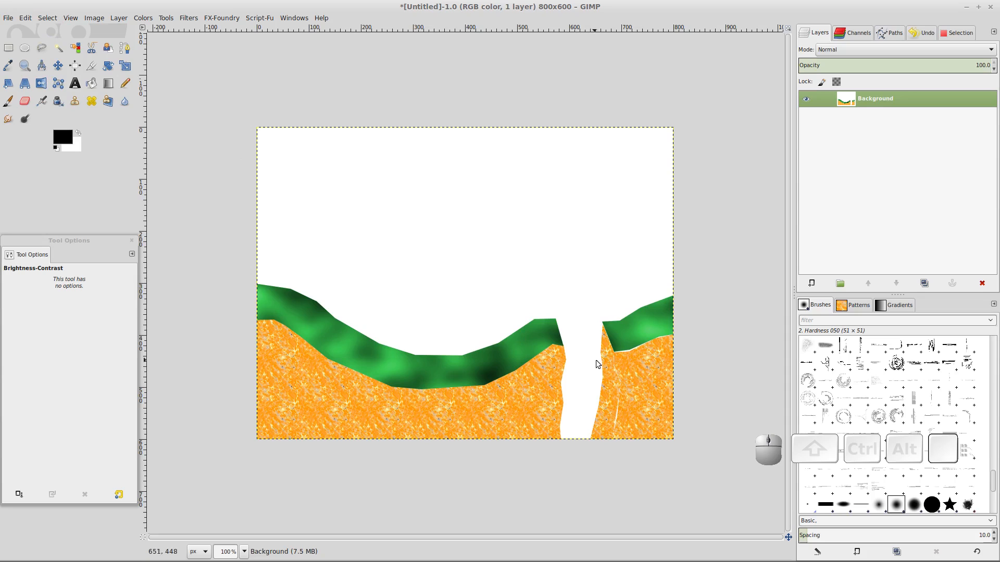
left_click(61, 51)
- Trace the outer edge of the right ground's cliff side with Free Select, from the green strip's upper corner down to the canvas's lower edge
left_click(41, 48)
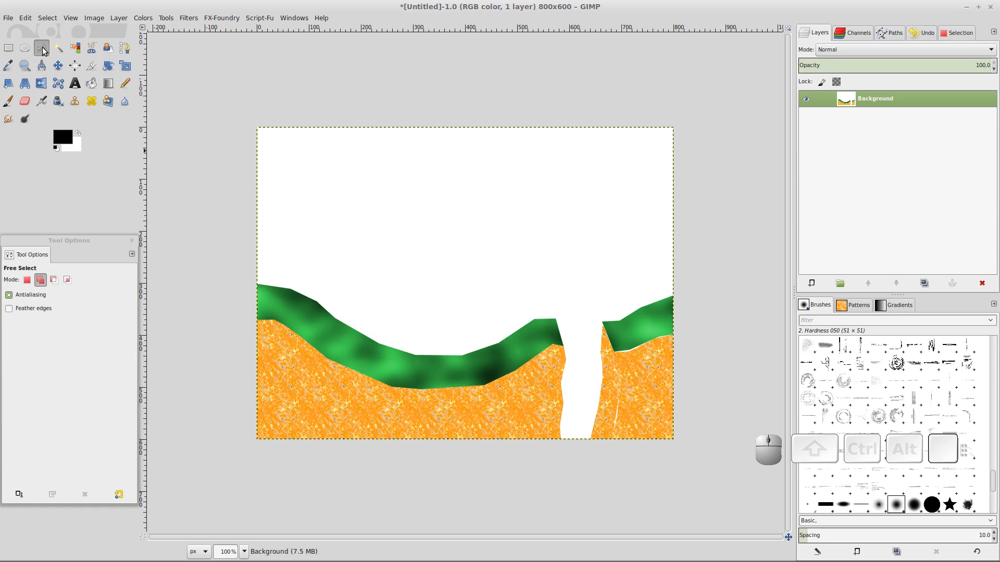
left_click(601, 323)
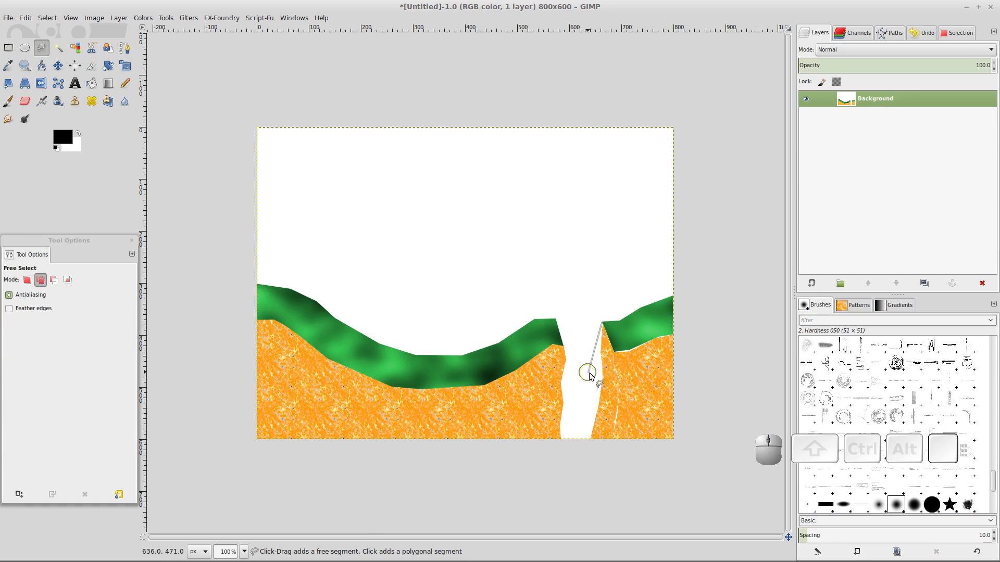
left_click(600, 354)
left_click(602, 384)
left_click(599, 399)
left_click(599, 413)
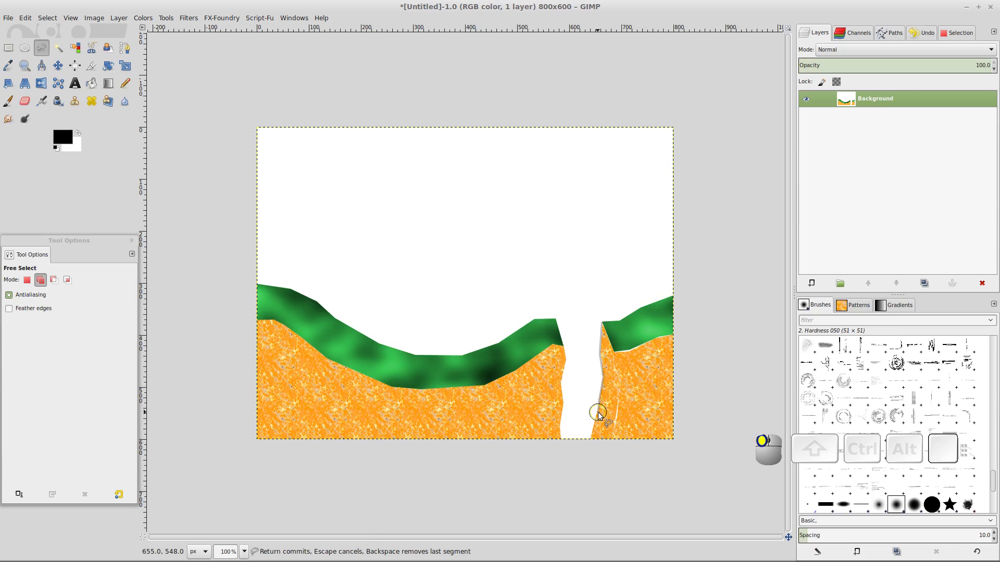
left_click(592, 437)
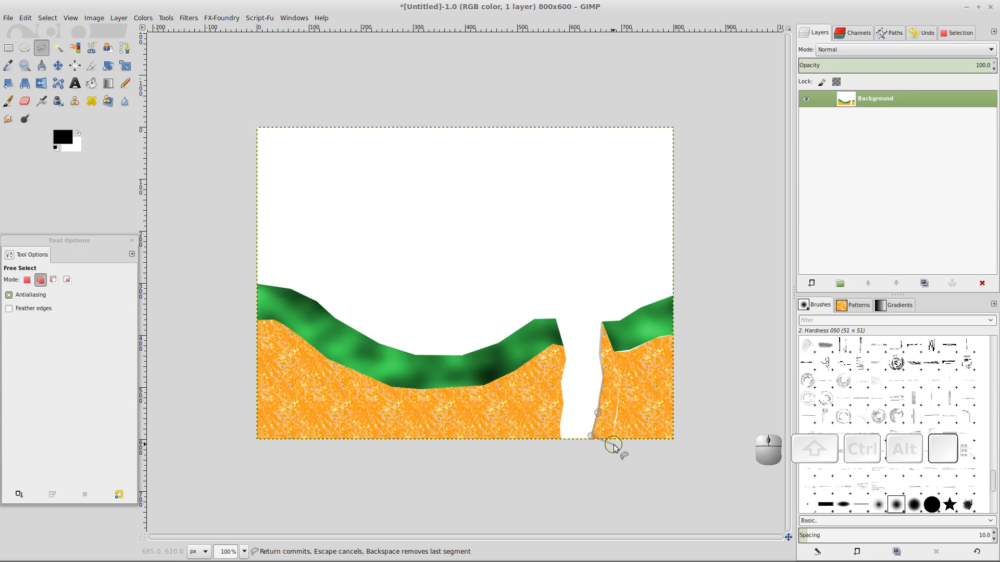
- Follow the cliff side's inner edge back up to the starting corner at about 665, 376 px and close the selection
left_click(614, 442)
left_click(616, 410)
left_click(620, 377)
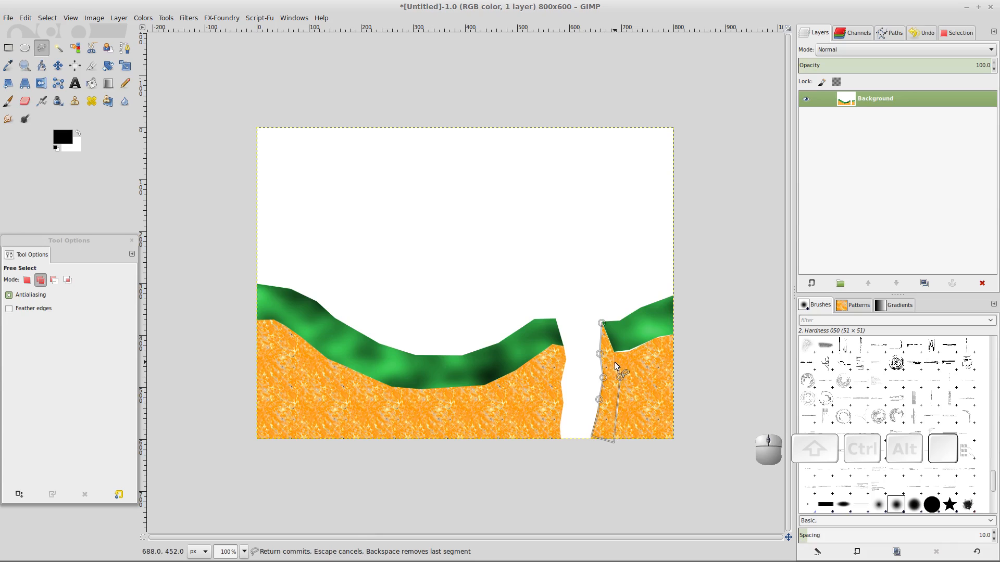
left_click(611, 362)
left_click(614, 353)
left_click(602, 324)
key("Return")
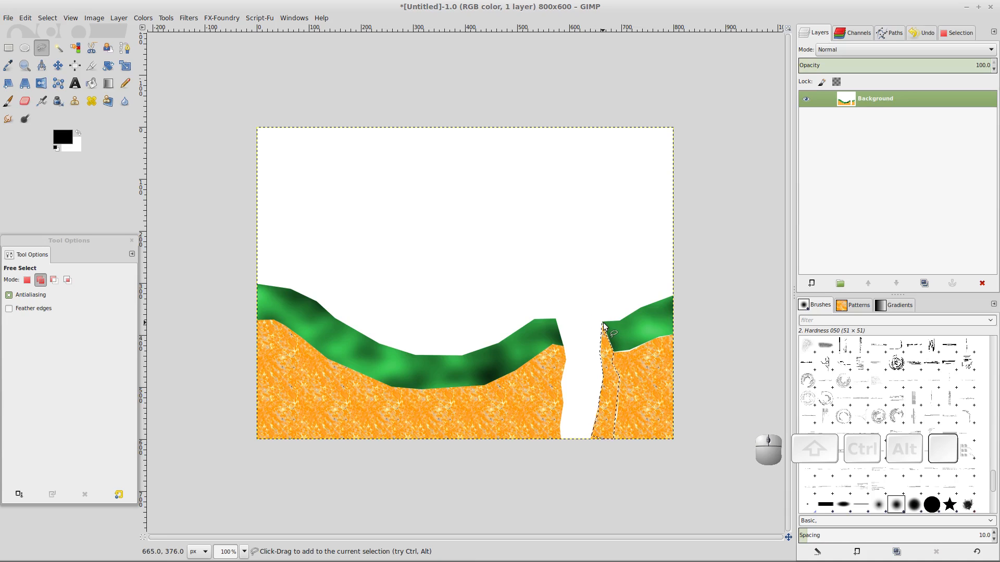
- Darken the selected cliff side to brown by lowering its brightness with Brightness-Contrast
left_click(142, 18)
left_click(165, 64)
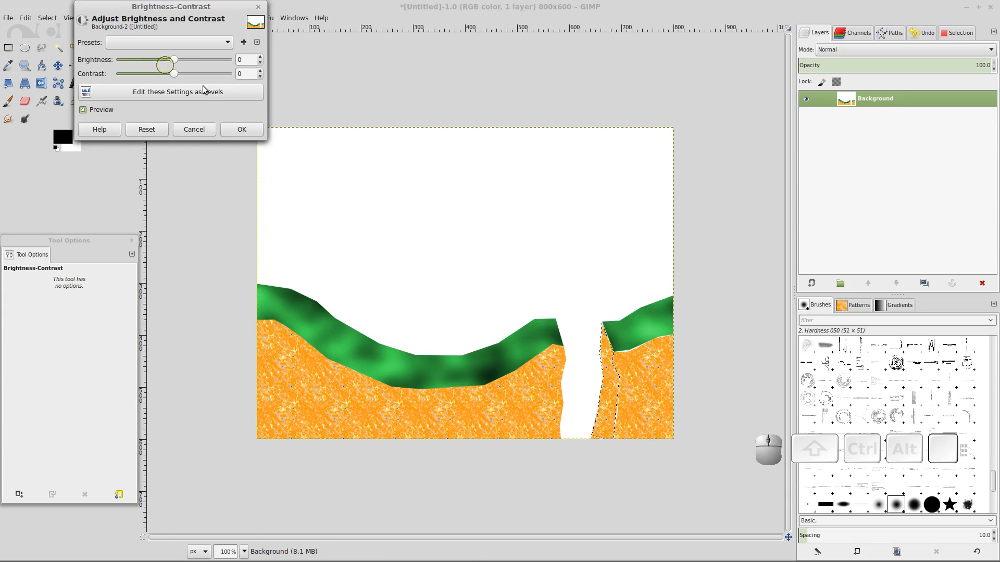
left_click_drag(174, 60, 133, 82)
left_click(241, 129)
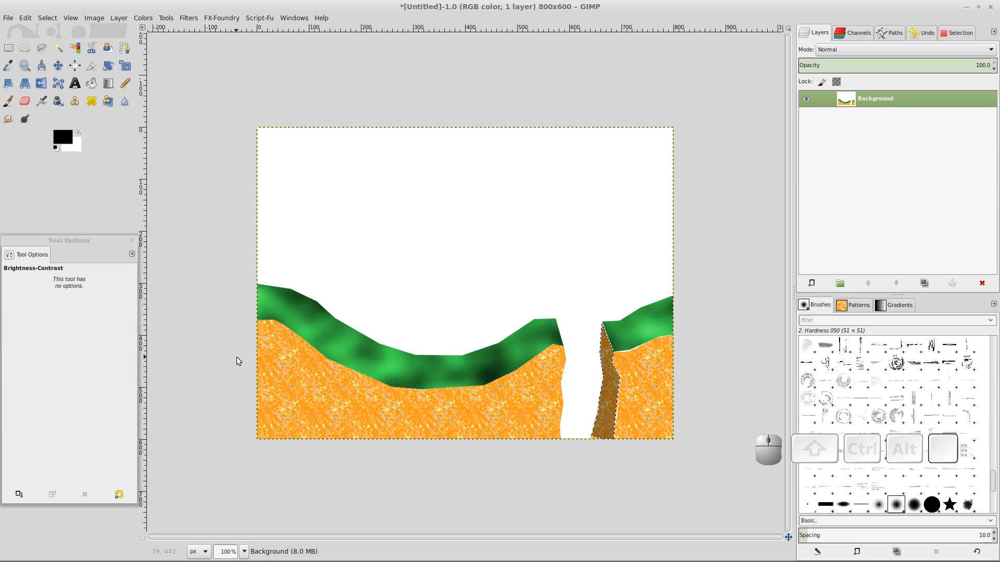
- Clear the cliff-side selection and trace the left ground's upper green edge with Free Select, starting just outside the canvas at about -17, 300 px
left_click(54, 19)
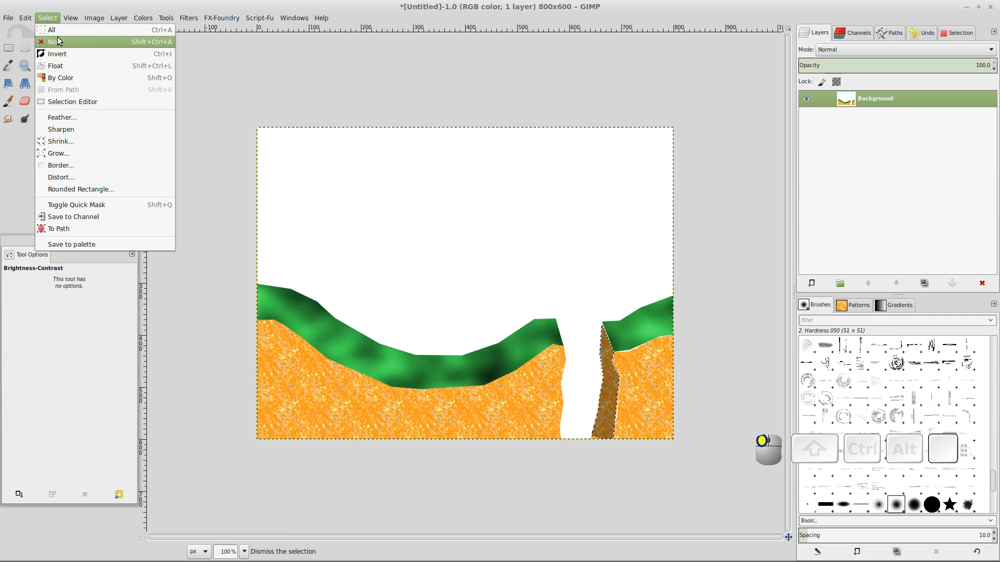
left_click(56, 42)
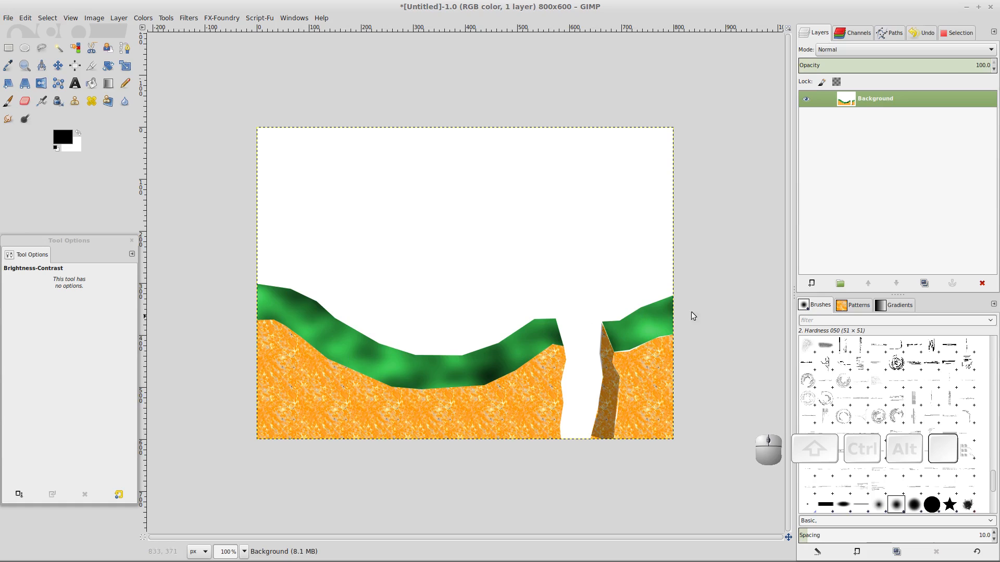
left_click(43, 48)
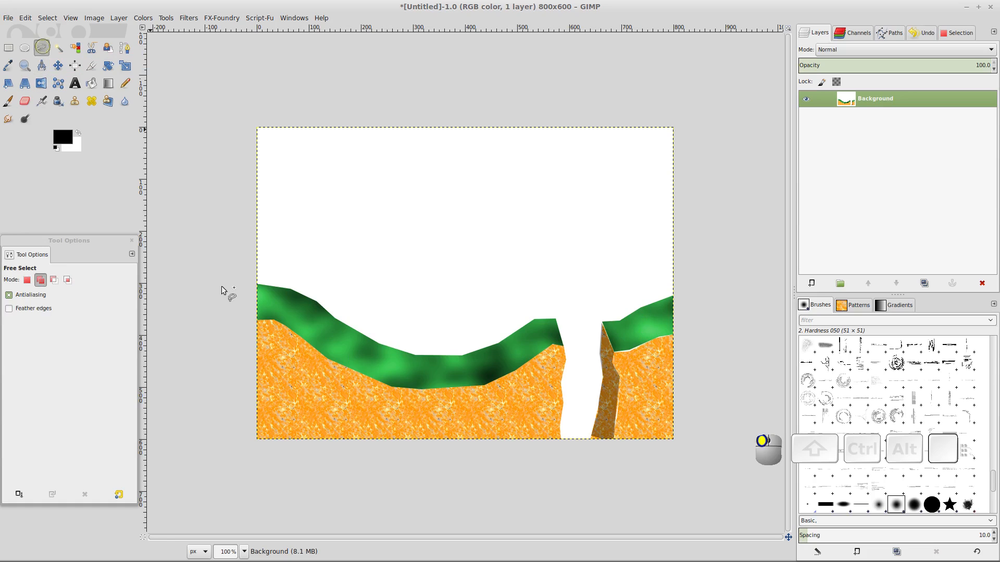
left_click(248, 284)
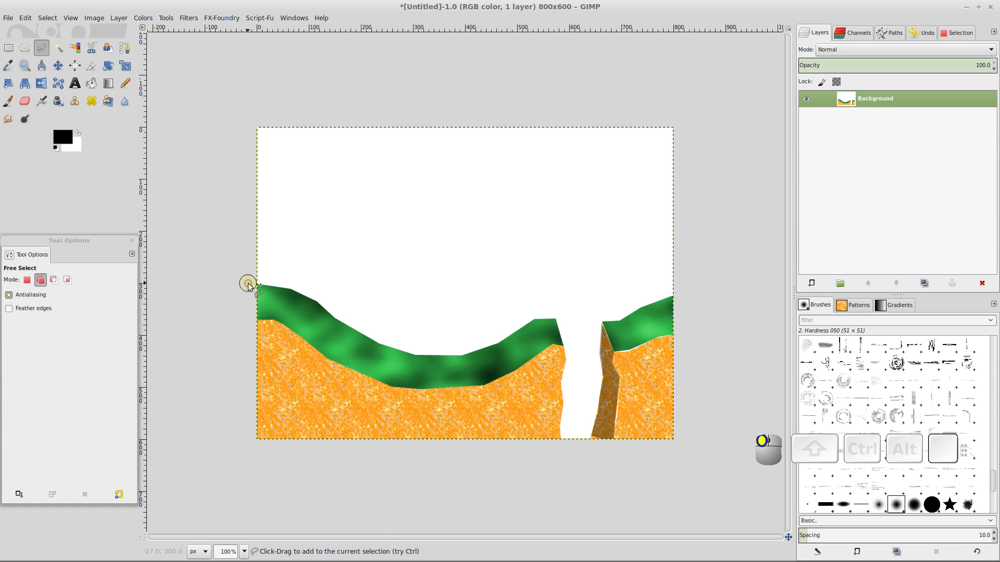
left_click(295, 290)
left_click_drag(317, 301, 323, 308)
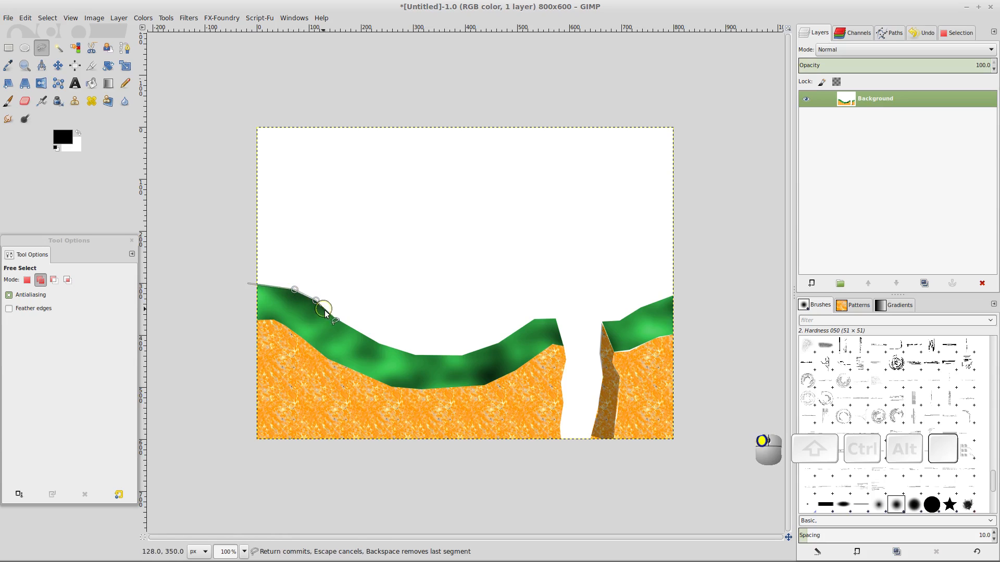
left_click(333, 317)
left_click(377, 344)
left_click(414, 355)
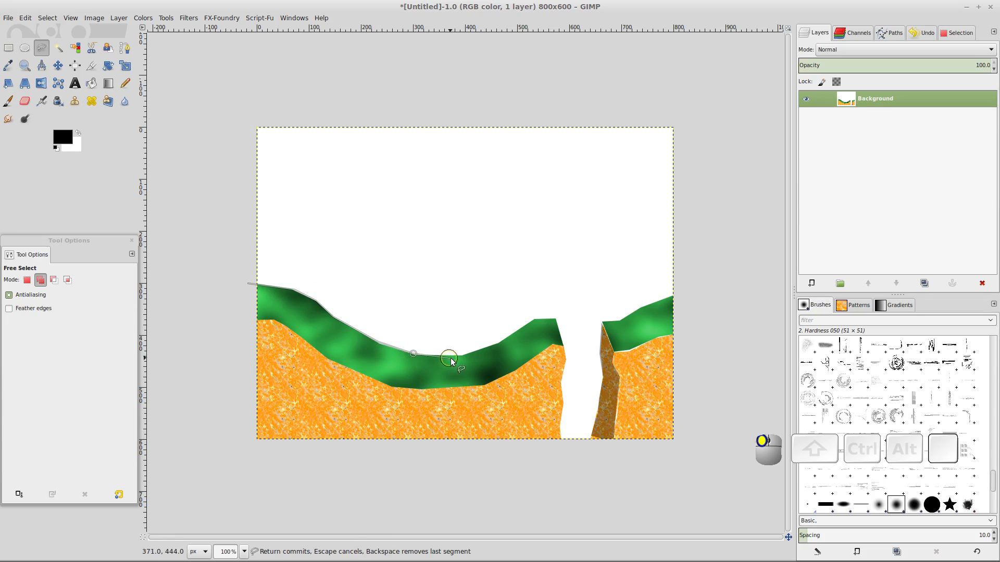
left_click(461, 354)
left_click(495, 342)
left_click(533, 318)
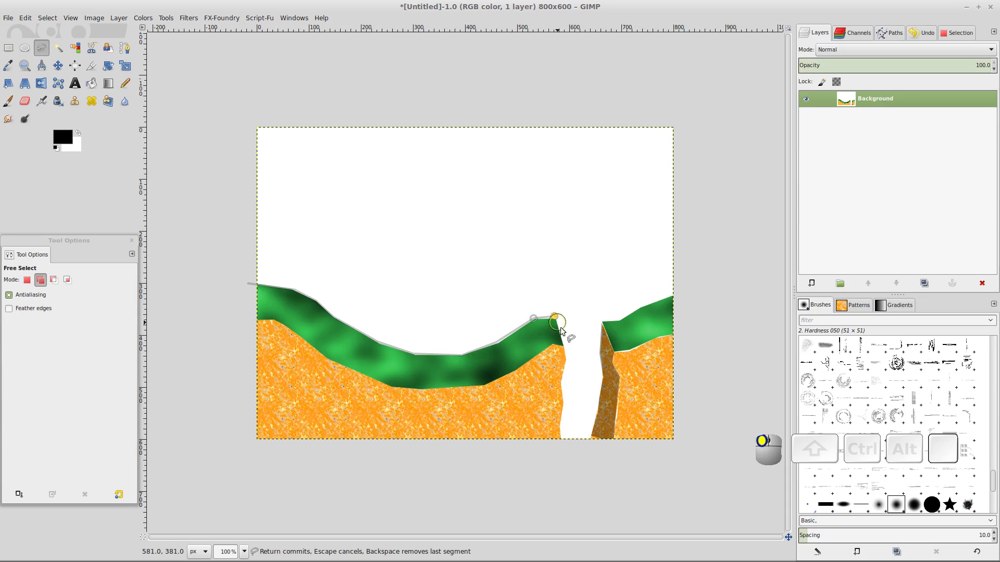
- Follow the left ground's cliff edge down past the canvas's lower edge and close the selection around its outer lower corner
left_click(564, 346)
left_click(568, 359)
left_click(561, 381)
left_click(564, 401)
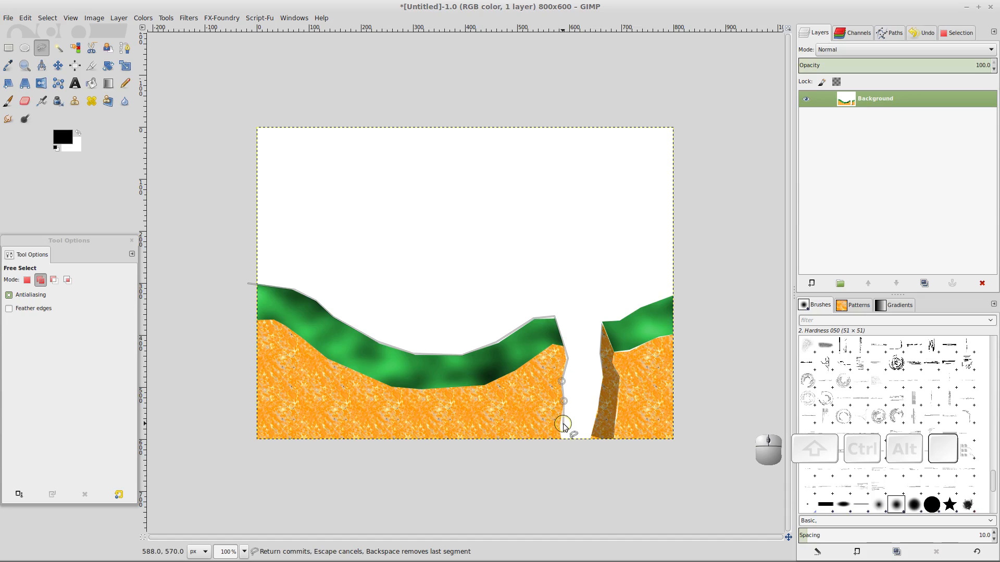
left_click(561, 424)
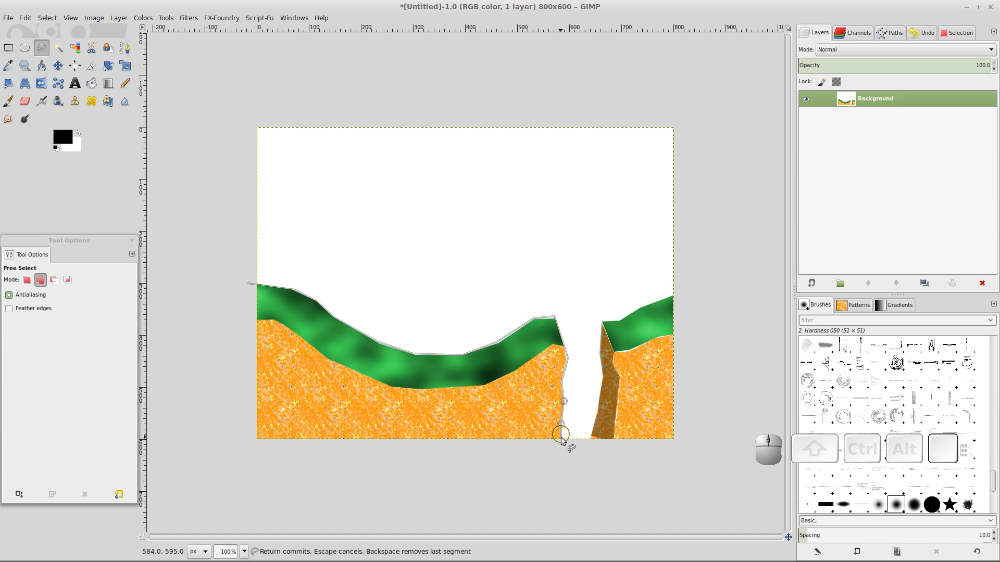
left_click(564, 442)
left_click(251, 441)
left_click(249, 283)
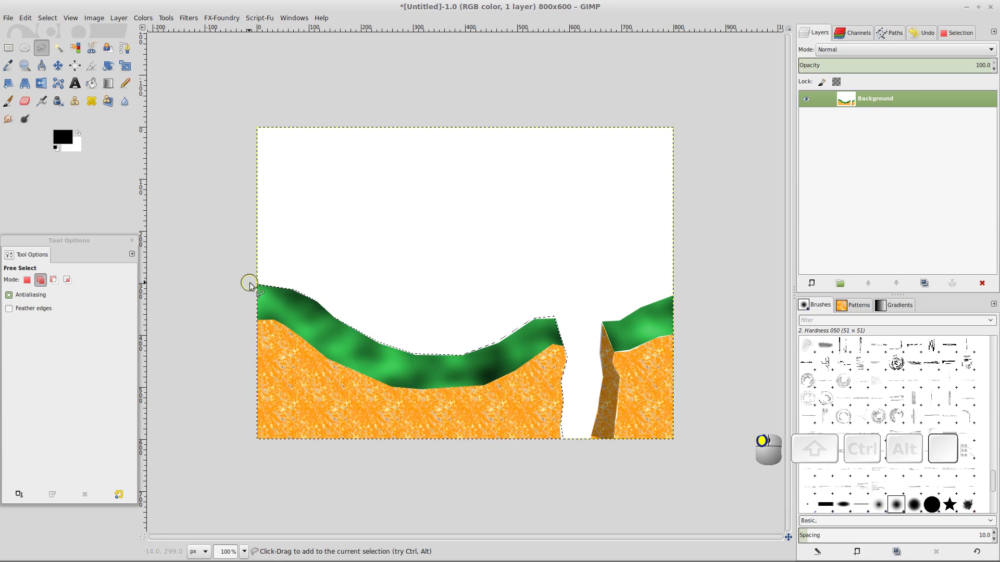
- Add the whole right ground to the selection with Free Select, tracing its green upper edge, brown cliff side and the canvas borders
left_click(41, 281)
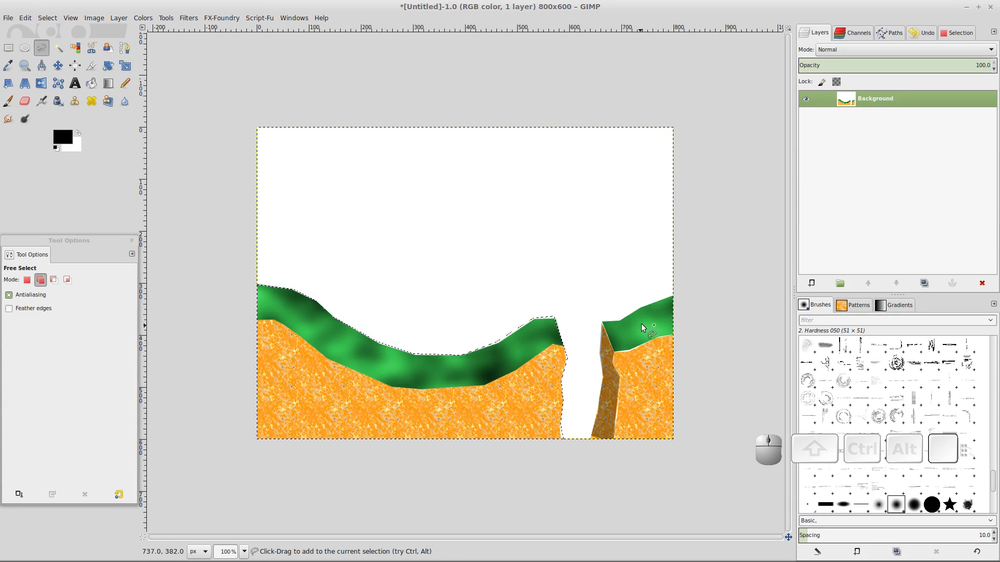
left_click(676, 292)
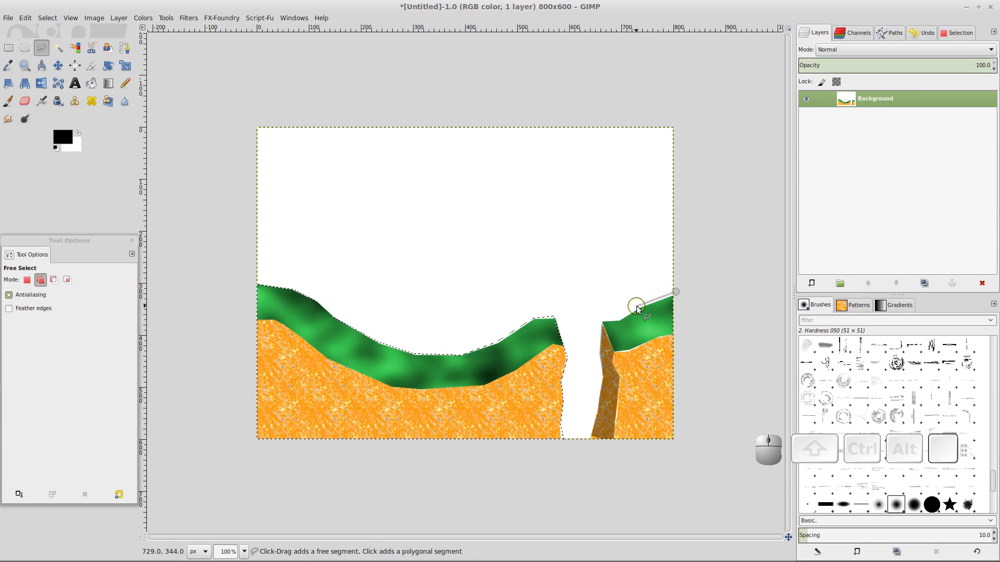
left_click(638, 307)
left_click(621, 318)
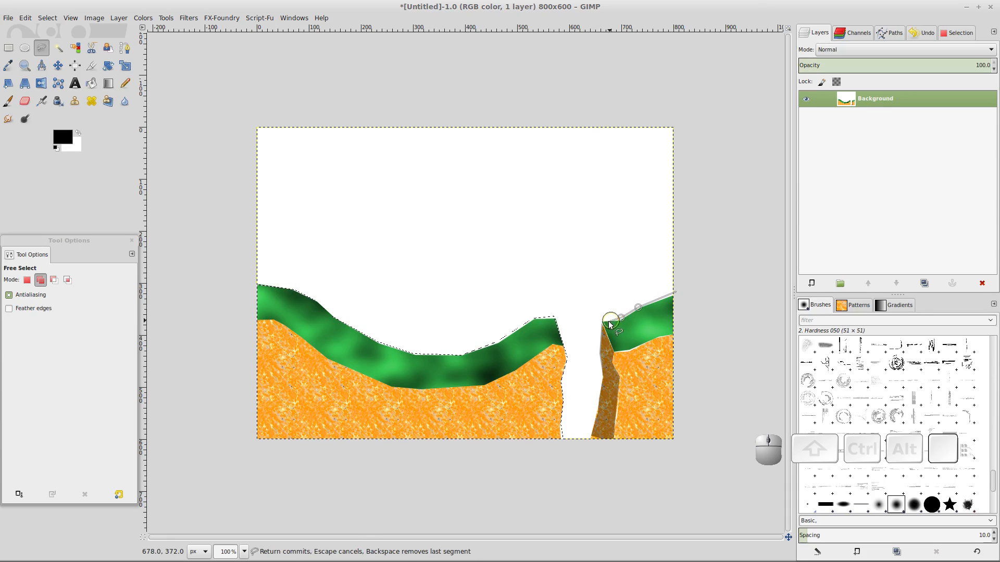
left_click(600, 322)
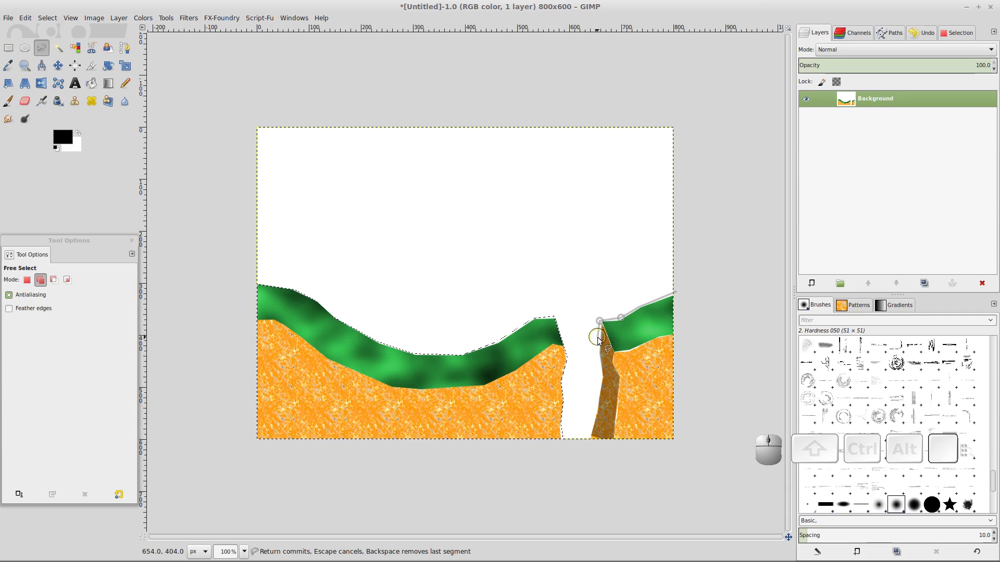
left_click(598, 349)
left_click(600, 375)
left_click(596, 413)
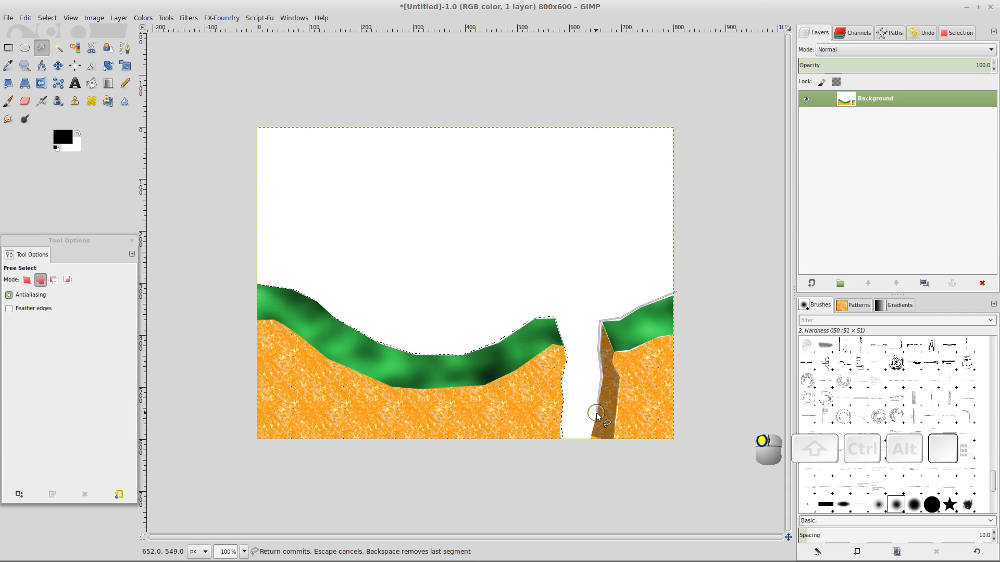
left_click(586, 445)
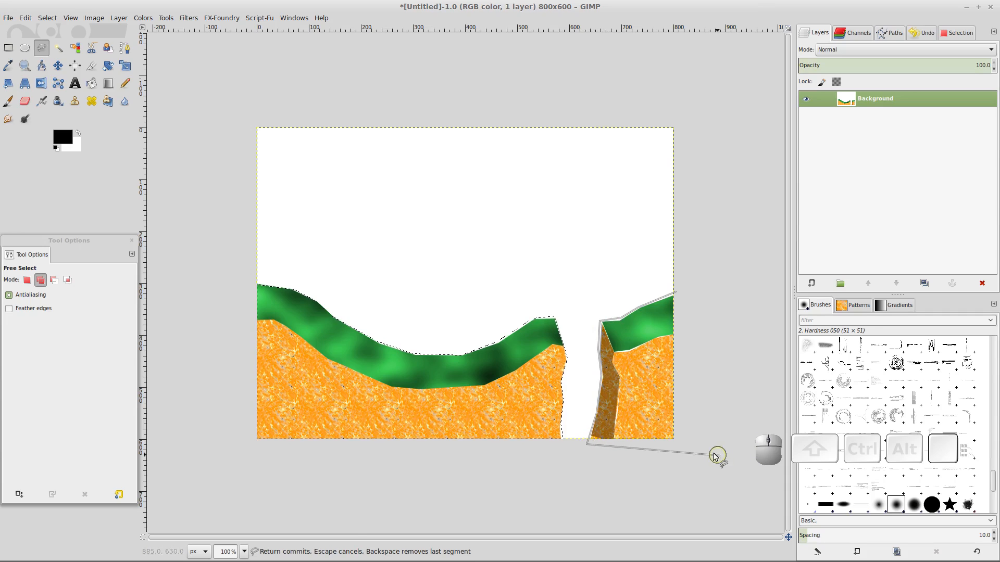
left_click(679, 443)
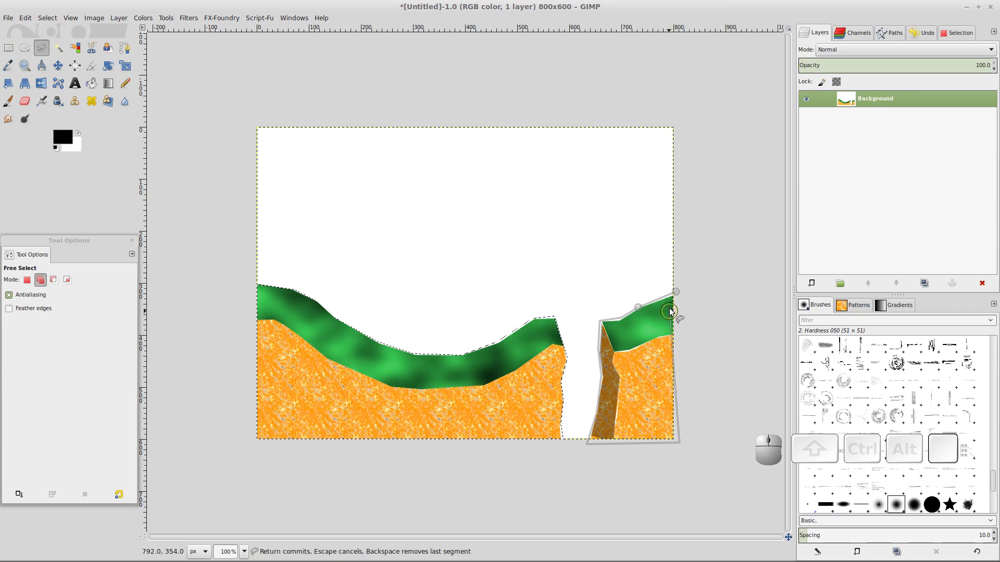
left_click(674, 293)
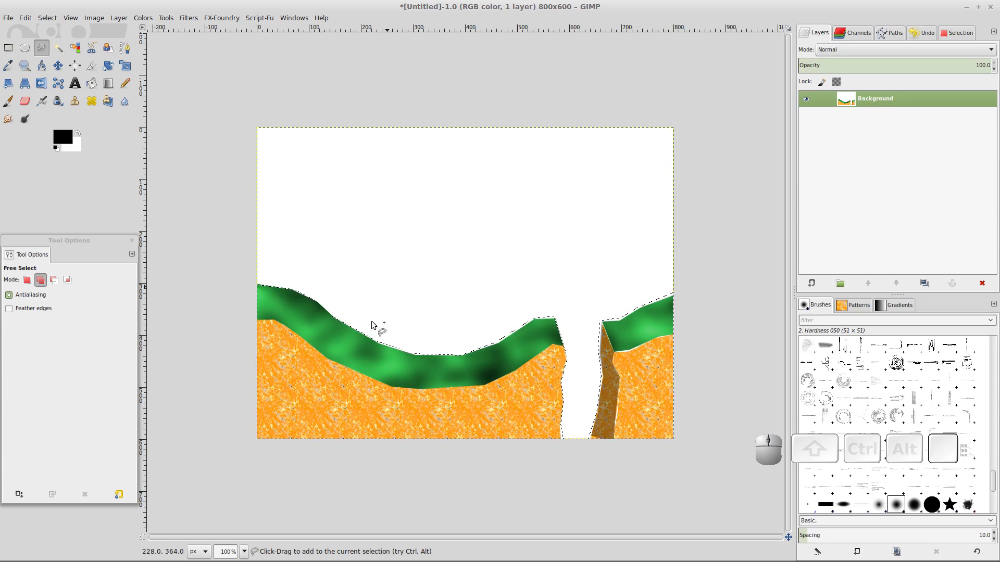
- Apply HSV Noise to both selected grounds with holdness 2, hue 3, saturation 10 and value 10
left_click(186, 19)
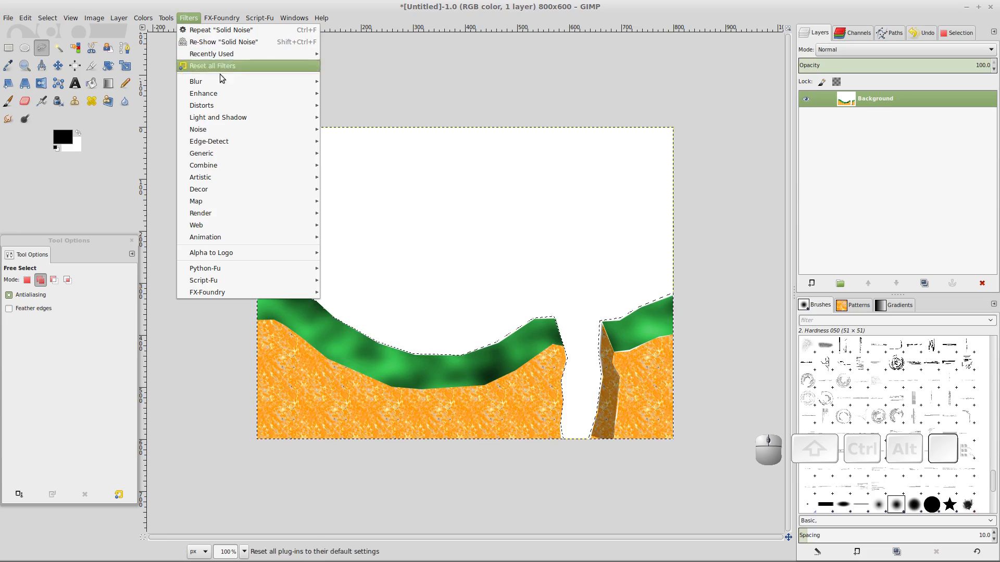
mouse_move(239, 128)
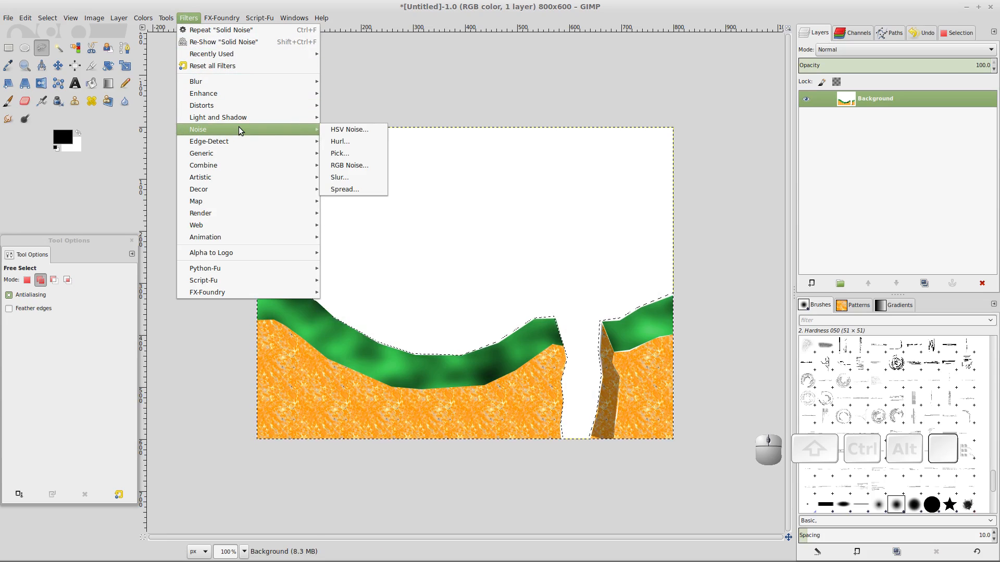
left_click(355, 130)
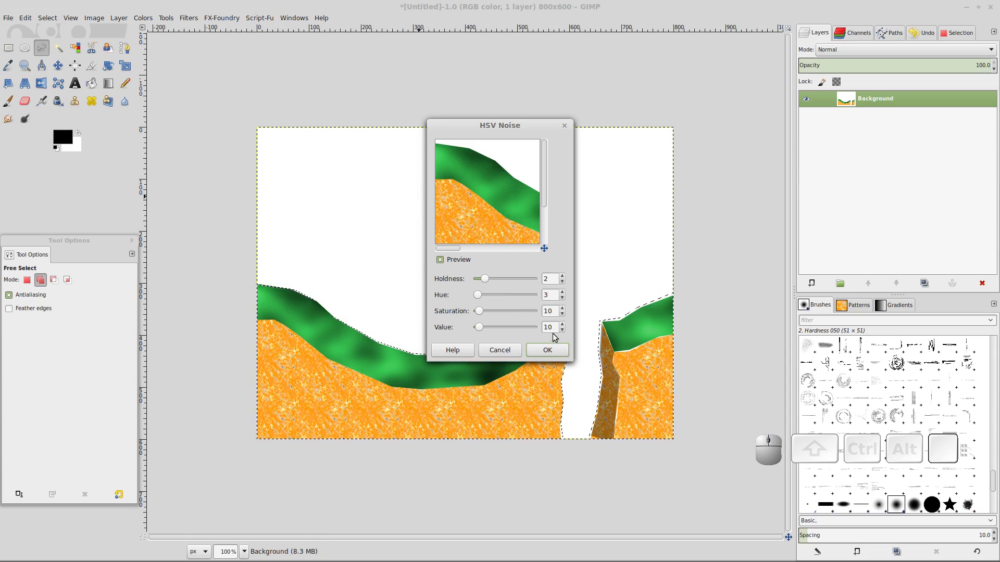
left_click(548, 350)
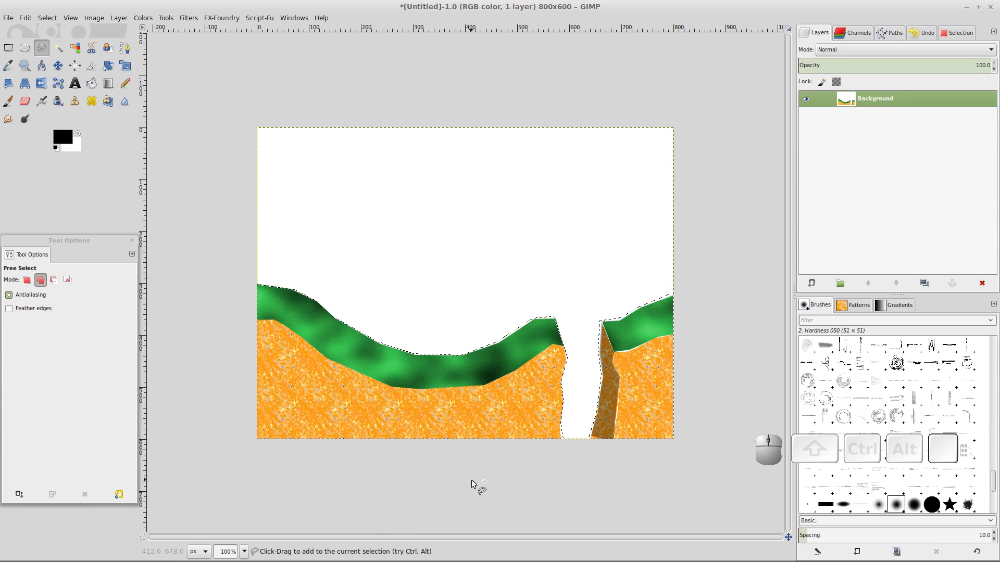
- Repeat the HSV Noise filter on the selected grounds five more times
key("ctrl+f")
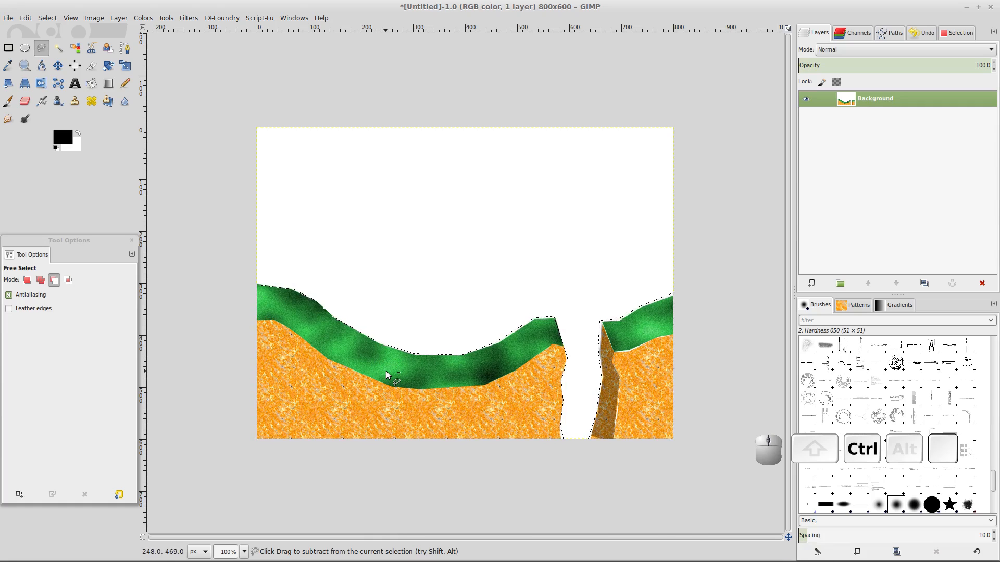
key("ctrl+f")
key("ctrl+f")
key("ctrl+f")
key("ctrl+f")
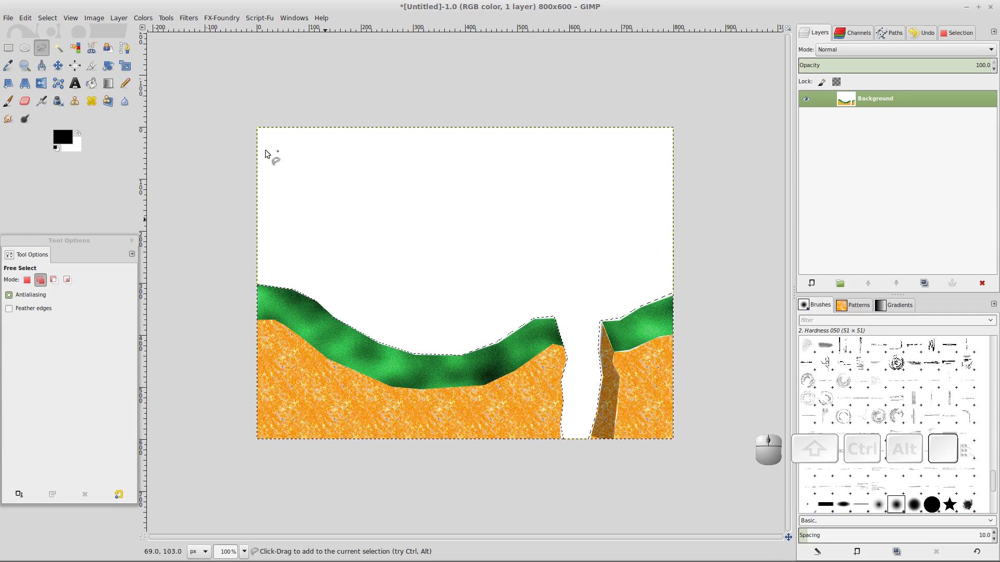
- Apply Slur noise to the selected grounds with a new seed, 50% randomization and 16 repeats, and clear the selection
left_click(188, 19)
mouse_move(230, 132)
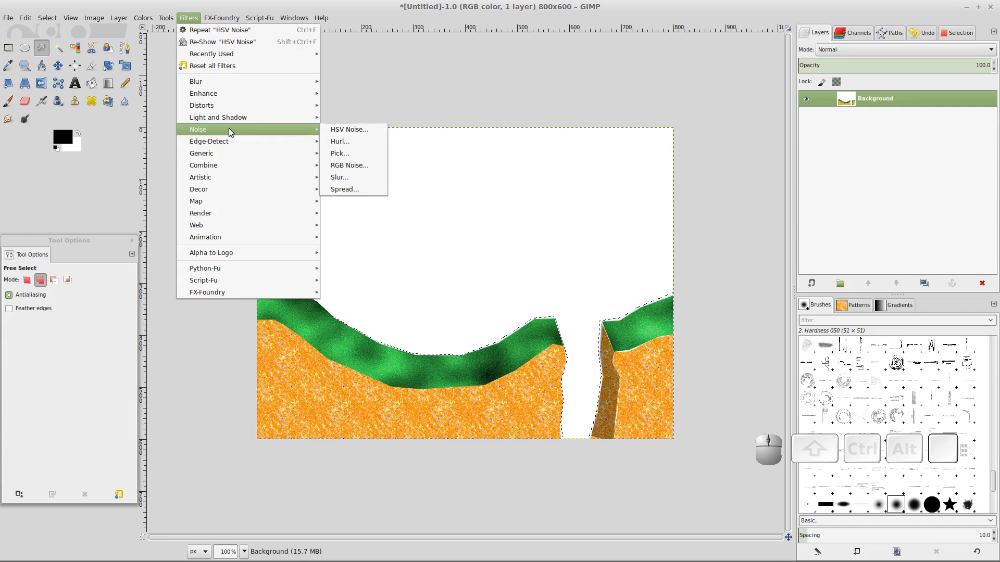
left_click(343, 177)
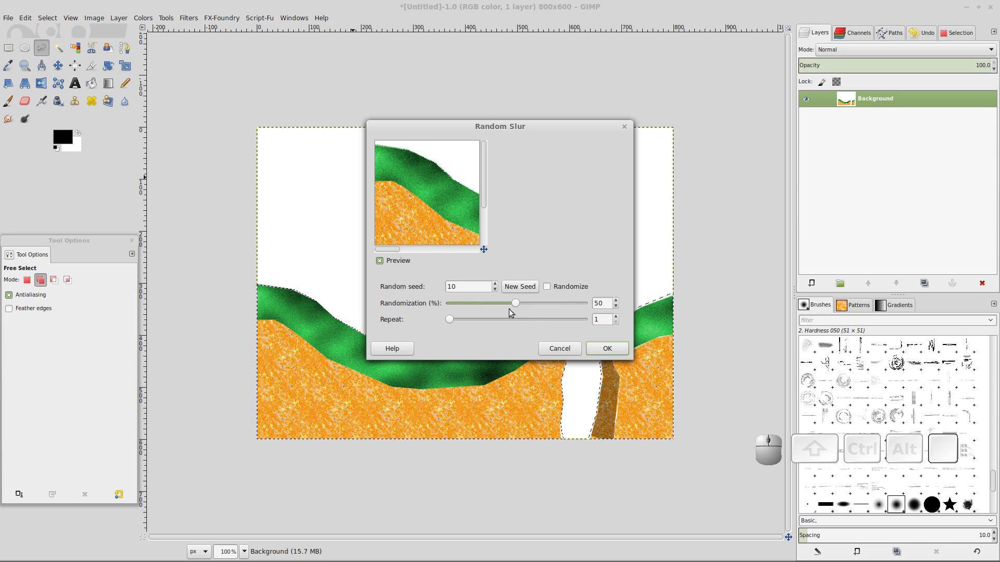
mouse_move(449, 322)
left_mouse_down()
mouse_move(478, 321)
mouse_move(458, 322)
mouse_move(469, 321)
left_mouse_up()
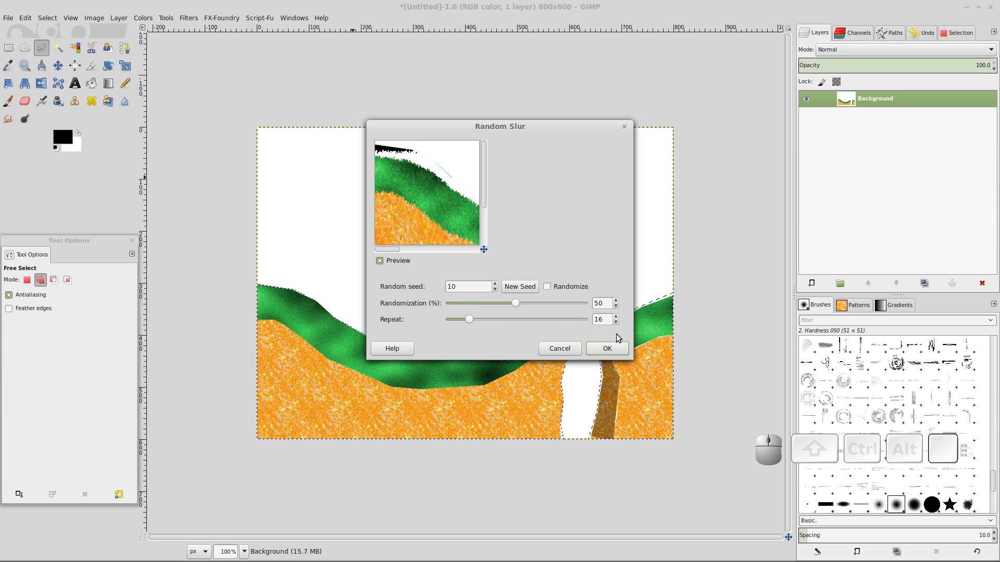
left_click(523, 287)
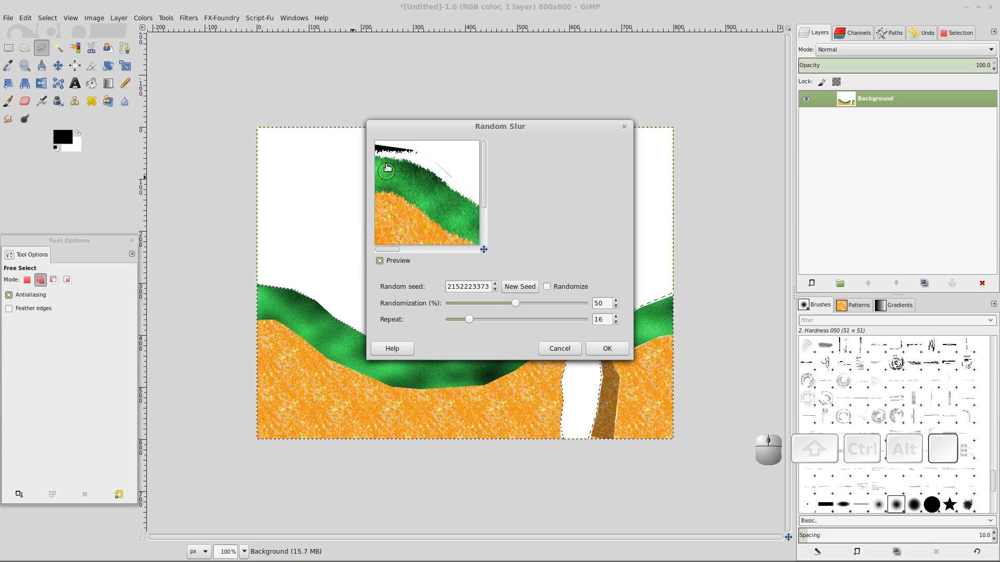
left_click(606, 348)
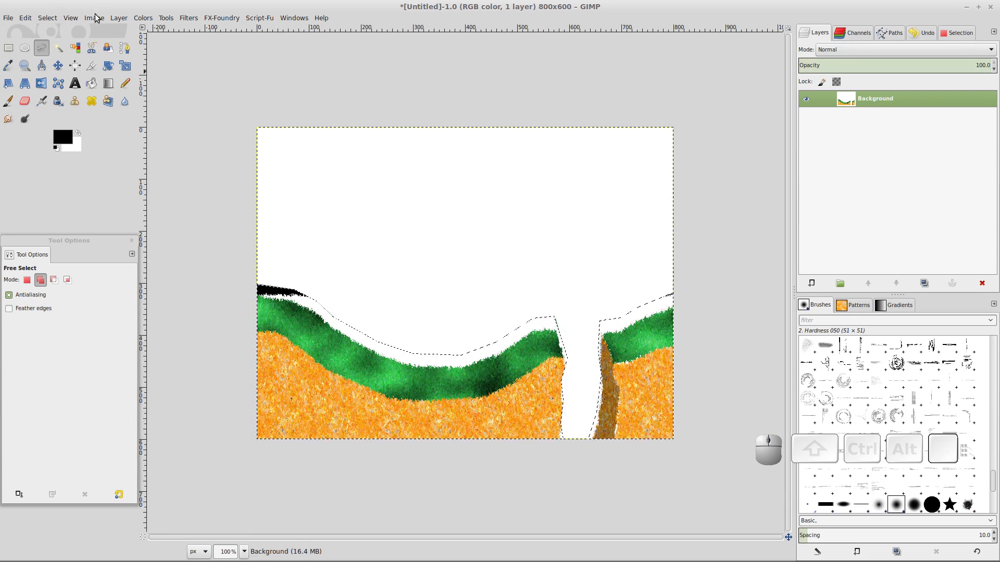
left_click(51, 17)
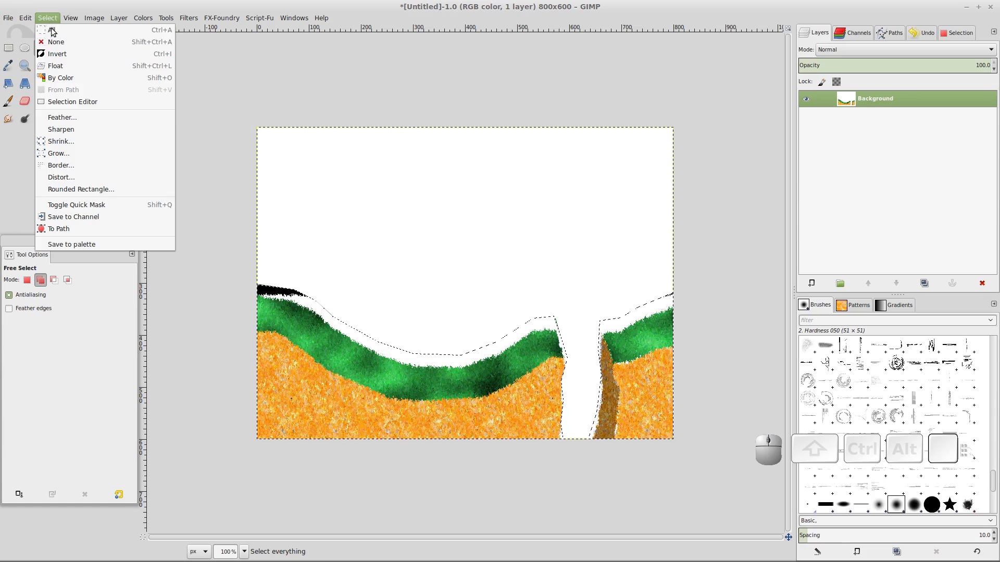
left_click(52, 44)
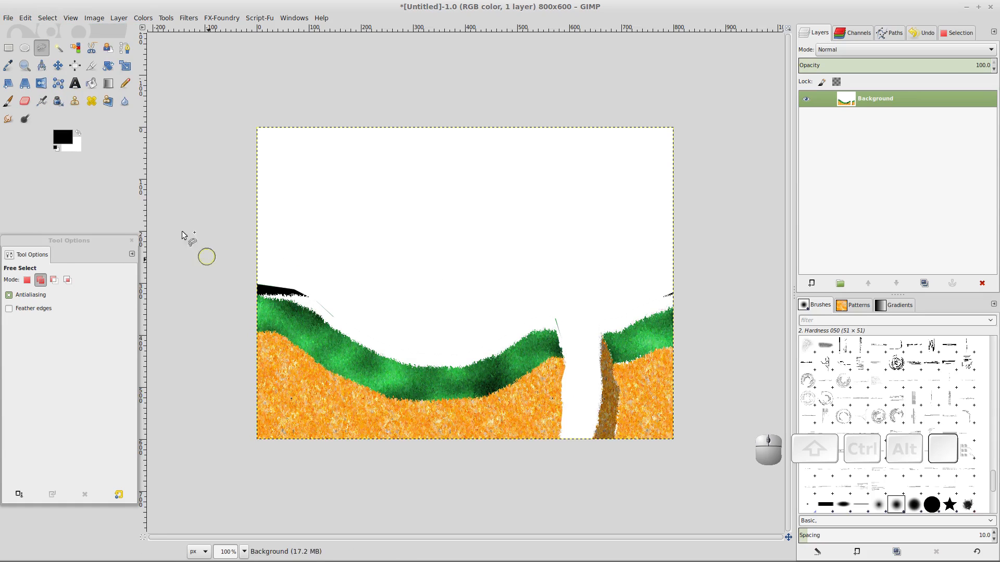
- Erase the black strip and the stray thin line above the left ground's green surface with the Eraser
left_click(23, 101)
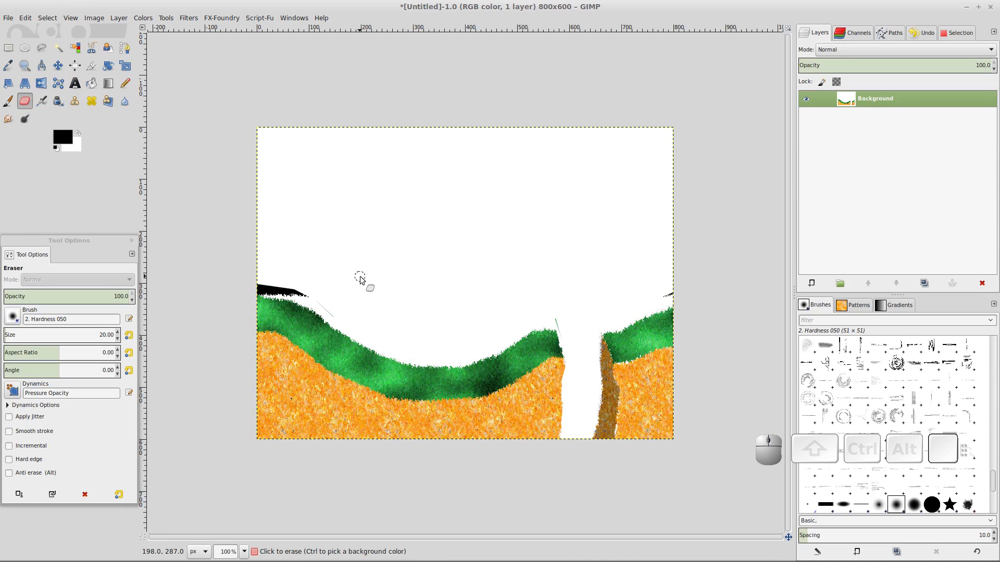
key("ctrl")
scroll(361, 280, "up", 2)
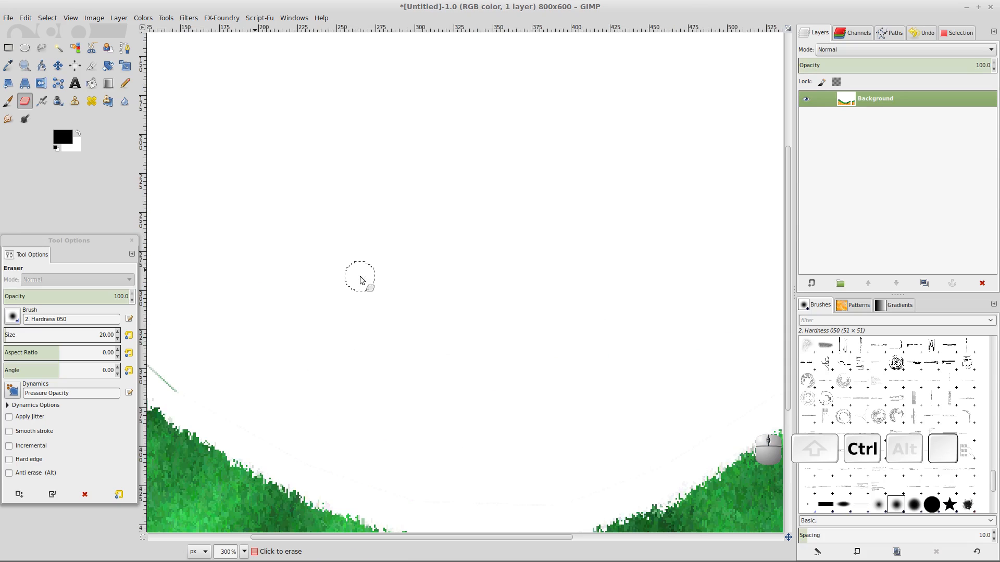
scroll(361, 281, "down", 1)
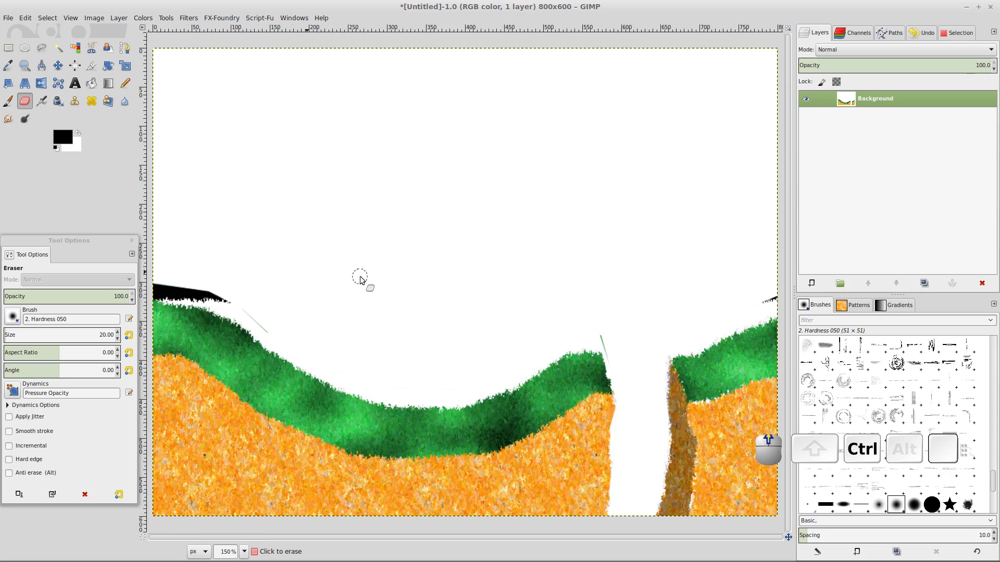
scroll(360, 280, "up", 1)
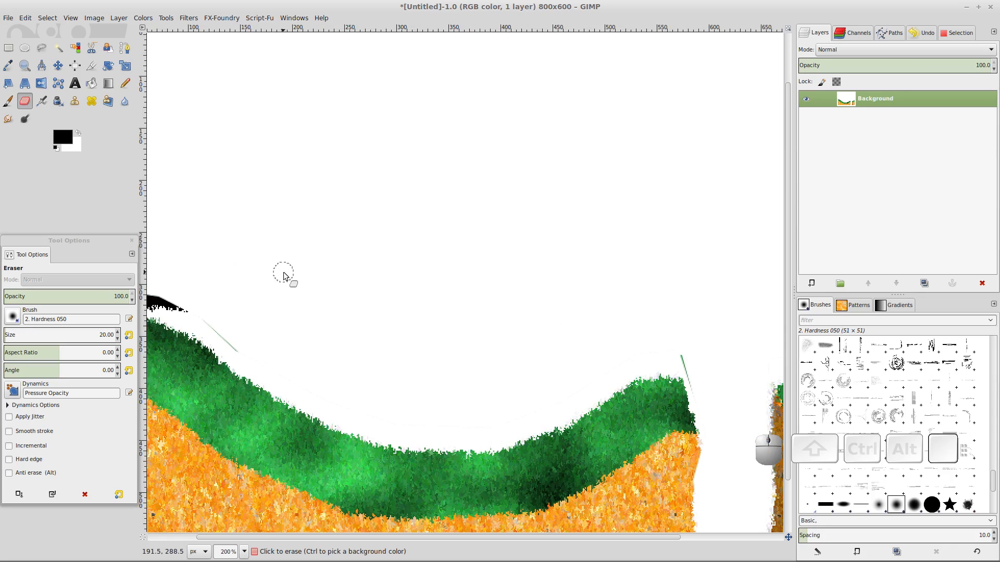
left_click_drag(284, 276, 475, 225)
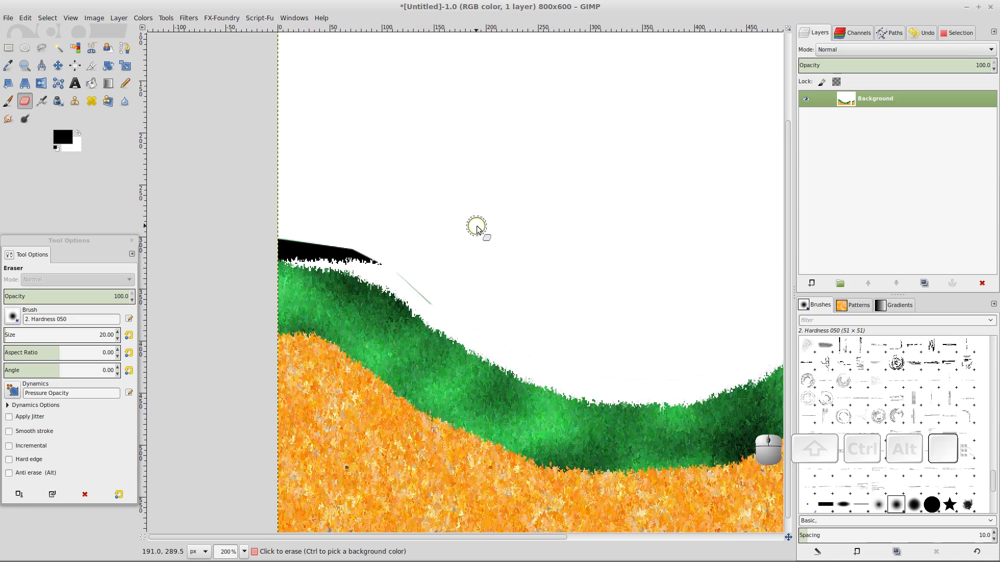
scroll(477, 227, "up", 3)
scroll(476, 227, "down", 4)
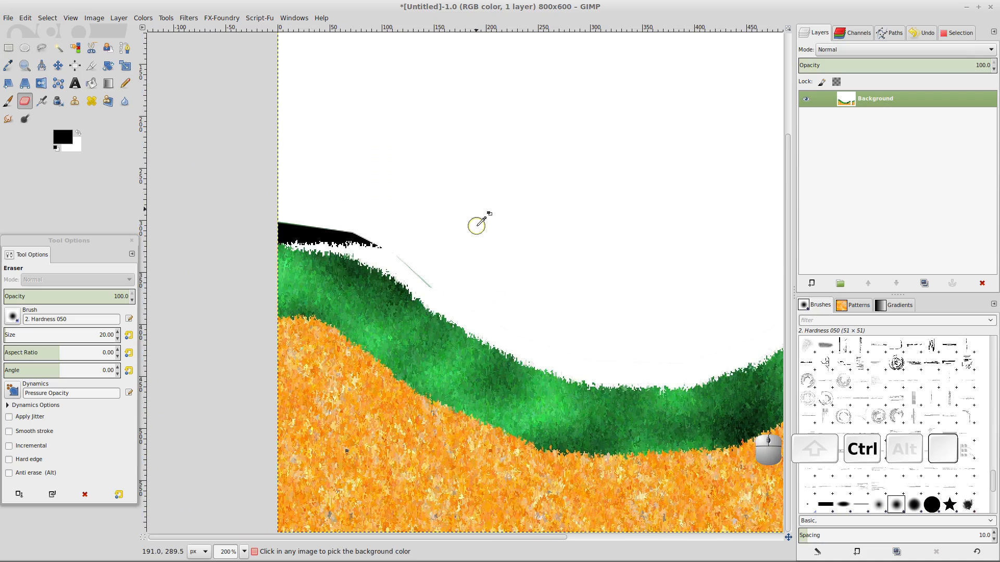
scroll(477, 225, "up", 1)
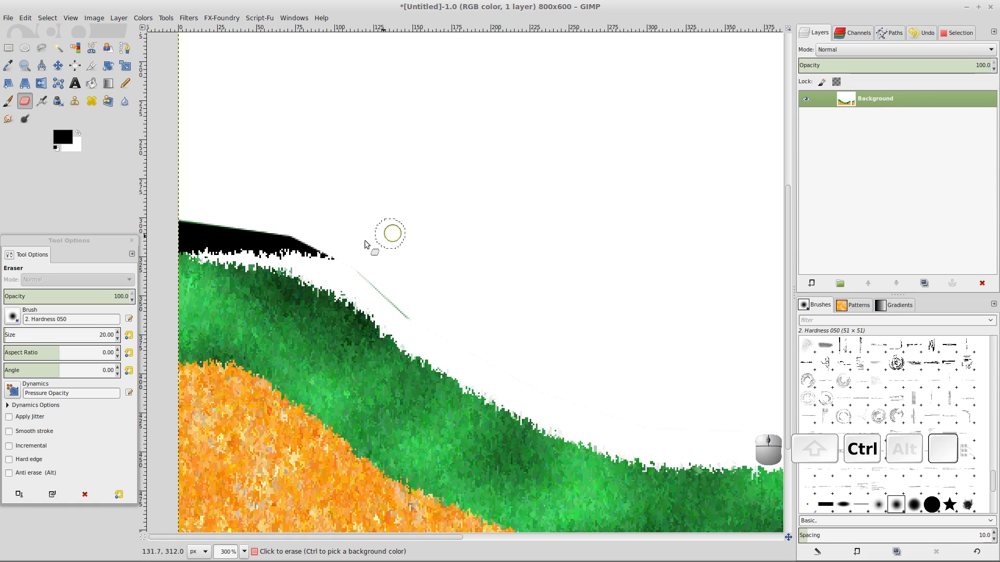
left_click(417, 326)
mouse_move(417, 327)
left_mouse_down()
mouse_move(328, 242)
mouse_move(181, 219)
mouse_move(255, 247)
mouse_move(344, 256)
mouse_move(319, 263)
mouse_move(175, 246)
mouse_move(214, 245)
mouse_move(192, 241)
mouse_move(209, 226)
mouse_move(231, 245)
mouse_move(197, 243)
mouse_move(544, 349)
mouse_move(616, 357)
left_mouse_up()
scroll(599, 315, "down", 3)
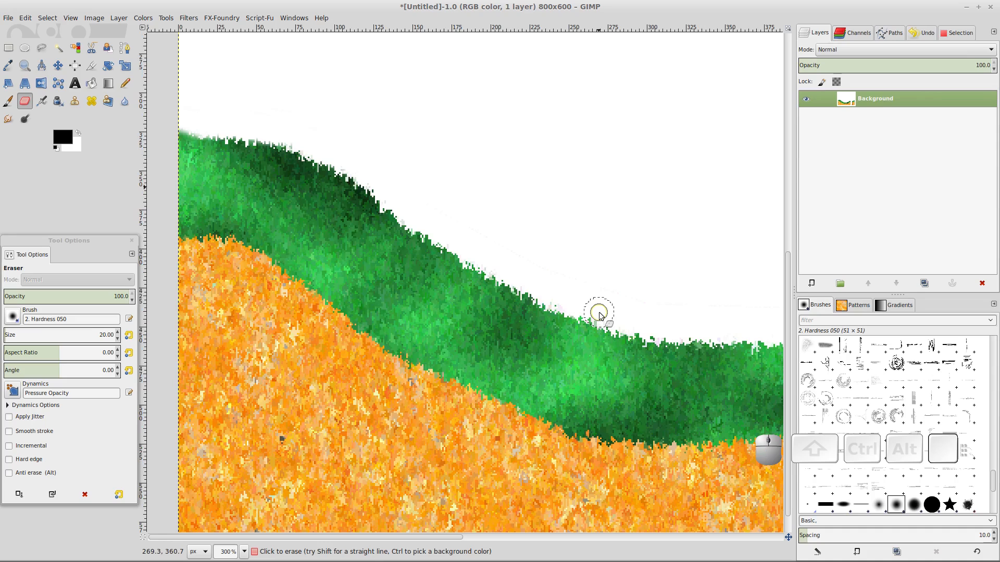
- Erase the thin green spike sticking up at the cliff edge of the left ground
scroll(599, 237, "down", 2, "ctrl")
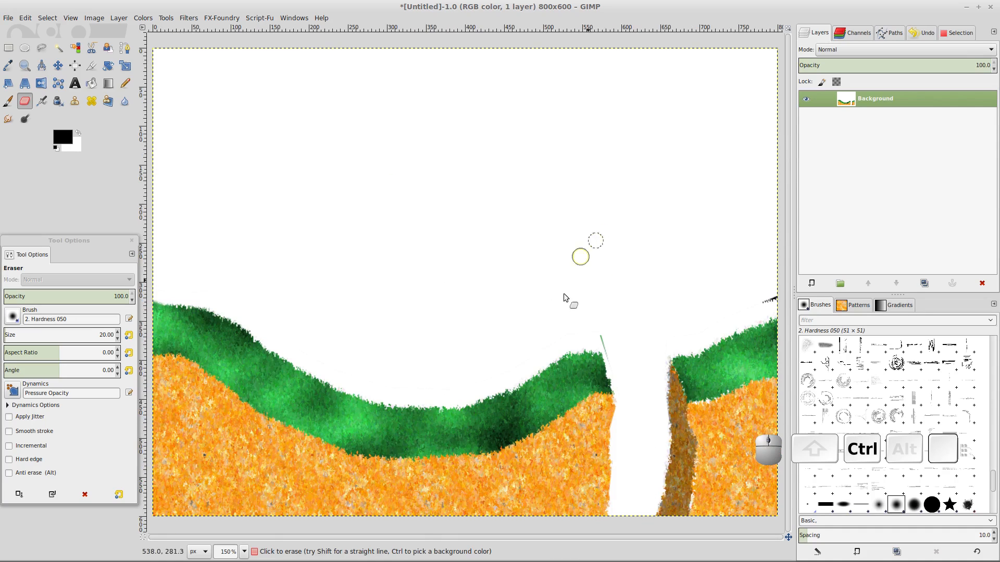
scroll(617, 290, "up", 2, "ctrl")
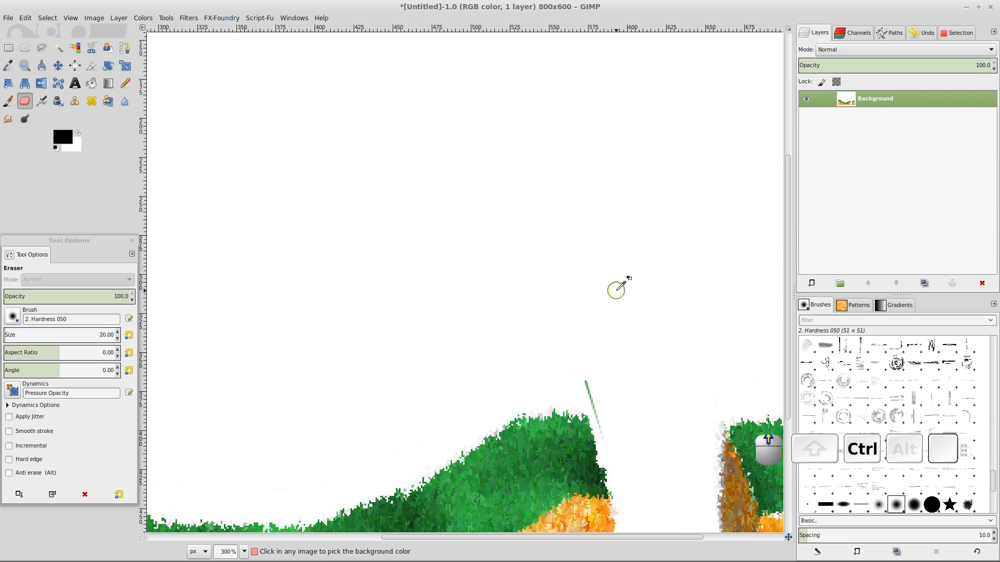
scroll(614, 290, "down", 3)
scroll(573, 250, "right", 2)
mouse_move(453, 235)
left_mouse_down()
mouse_move(478, 311)
mouse_move(452, 258)
mouse_move(562, 253)
left_mouse_up()
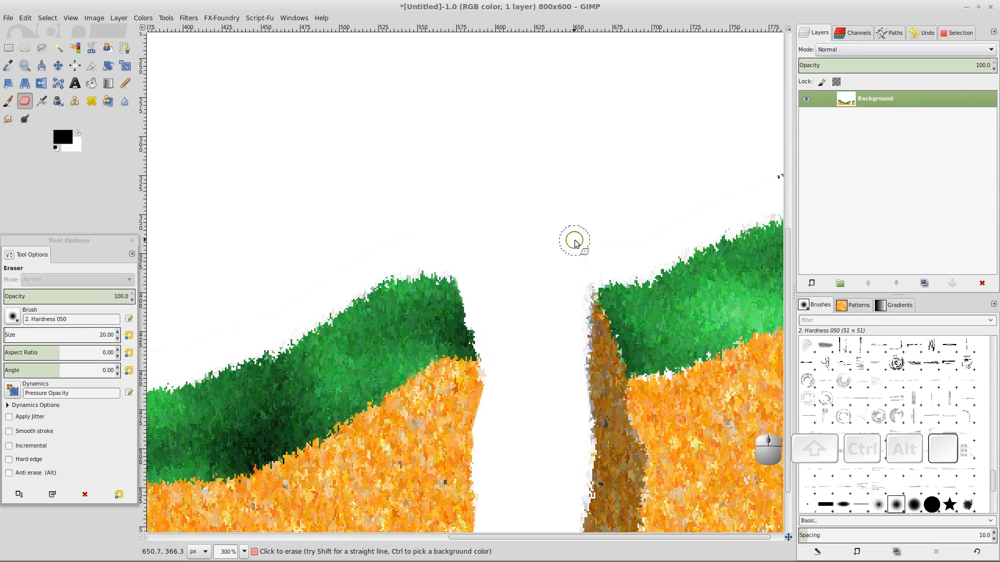
- Erase the dark remnants and faint specks above the right ground, up to the canvas edge
scroll(429, 223, "right", 7)
scroll(466, 254, "up", 1)
mouse_move(461, 243)
left_mouse_down()
mouse_move(582, 197)
mouse_move(482, 238)
mouse_move(544, 235)
mouse_move(575, 212)
mouse_move(351, 256)
mouse_move(326, 280)
mouse_move(297, 490)
mouse_move(275, 258)
mouse_move(300, 236)
left_mouse_up()
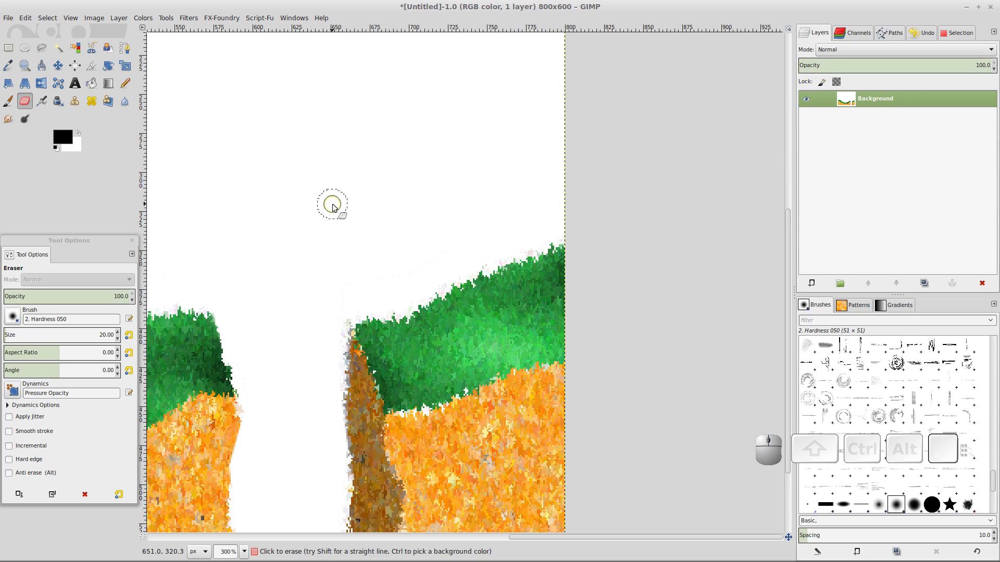
scroll(335, 201, "down", 4, "ctrl")
scroll(332, 204, "up", 1, "ctrl")
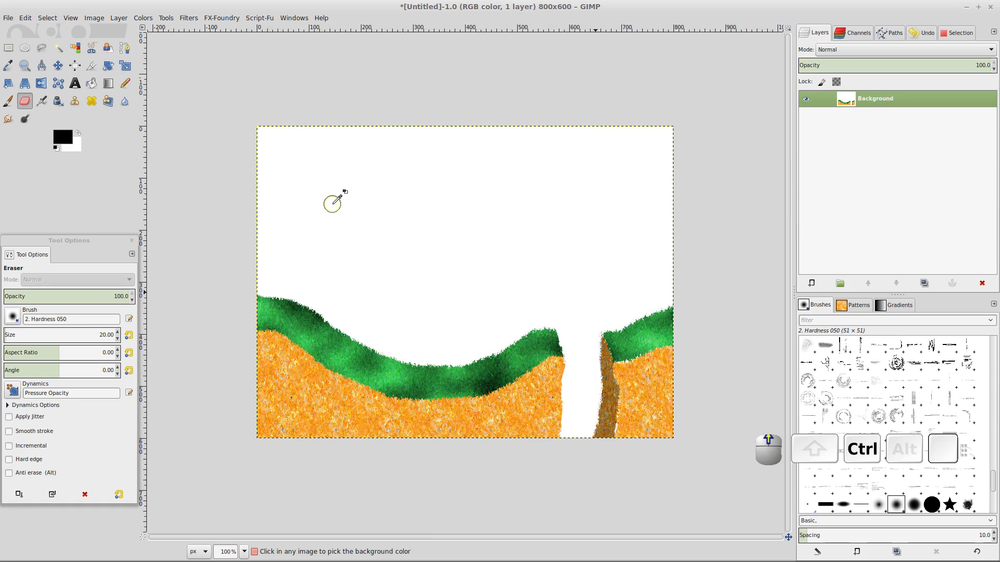
left_click_drag(487, 234, 419, 258)
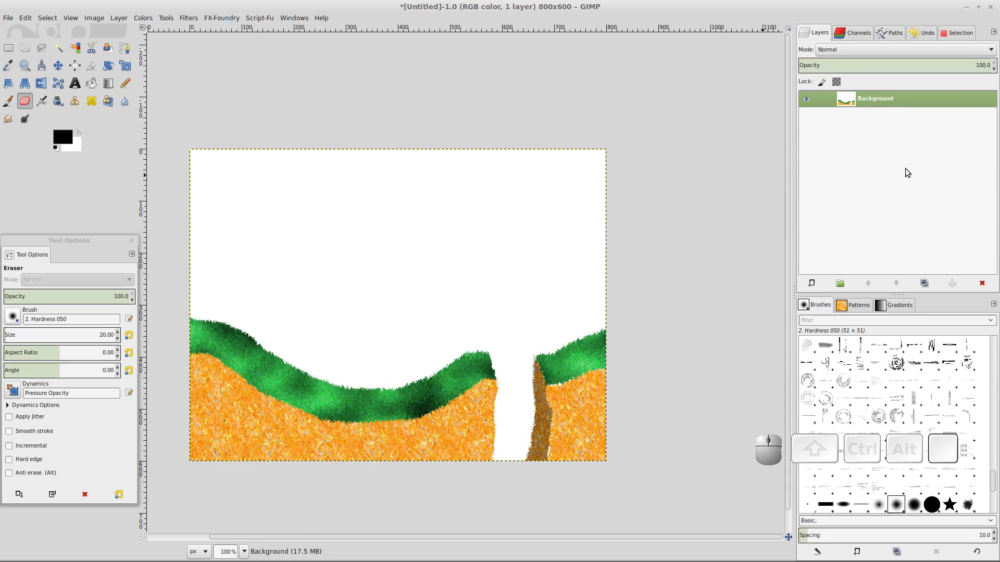
- Add a new transparent layer of 800 × 600 px above the Background layer
right_click(851, 182)
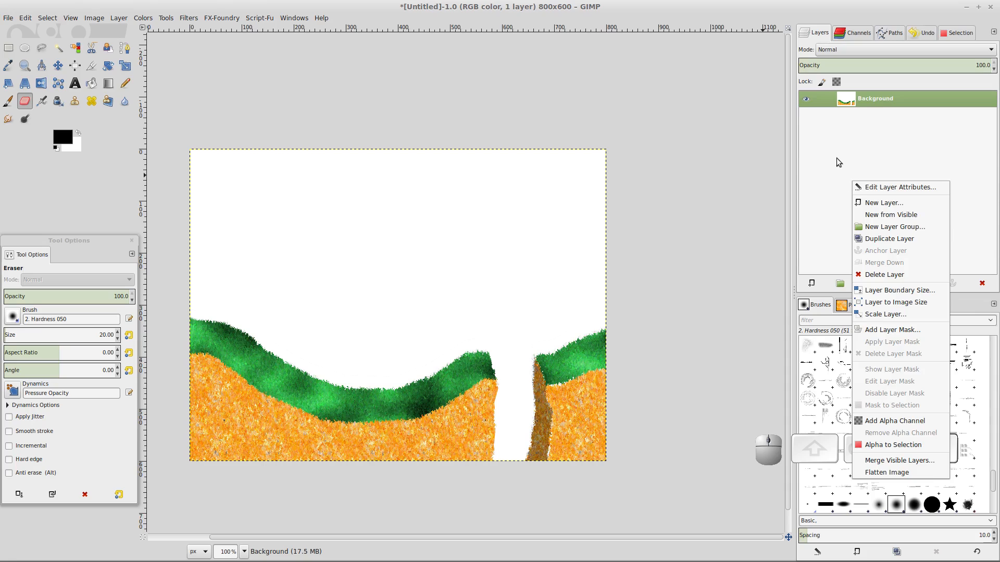
left_click(884, 205)
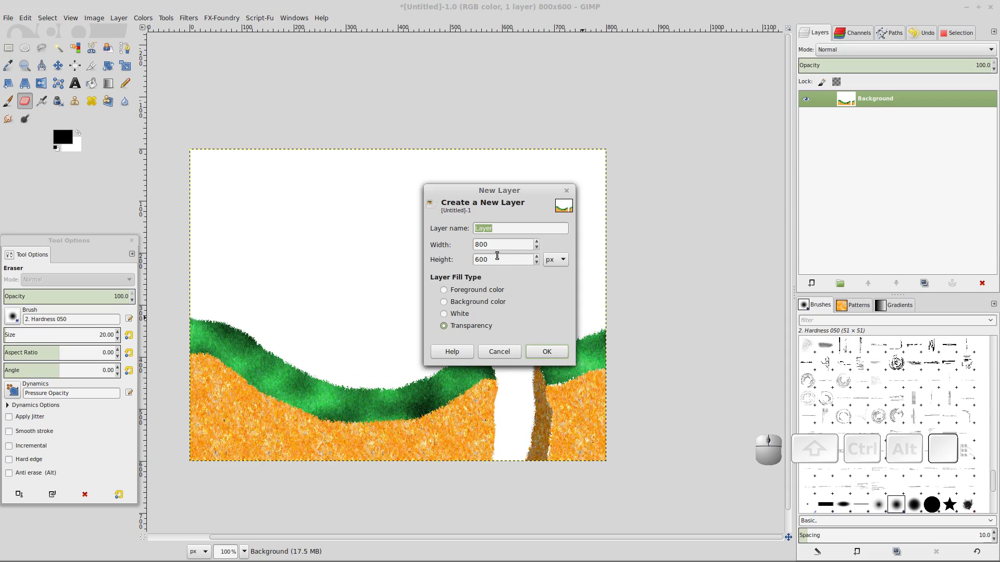
left_click(544, 352)
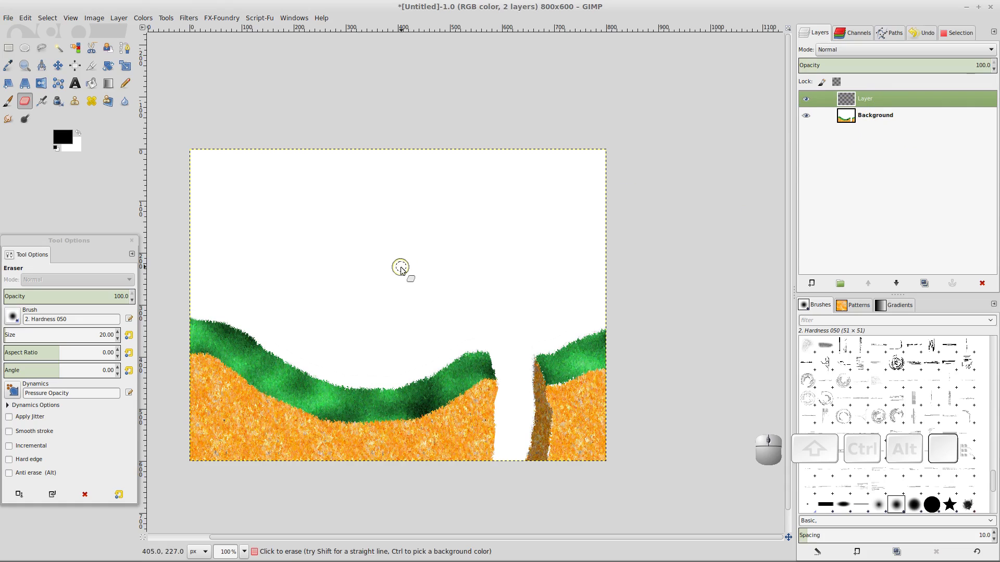
- Make a circular selection of 69 × 69 px with Ellipse Select at position 293, 260, above the dip in the left ground
left_click(26, 52)
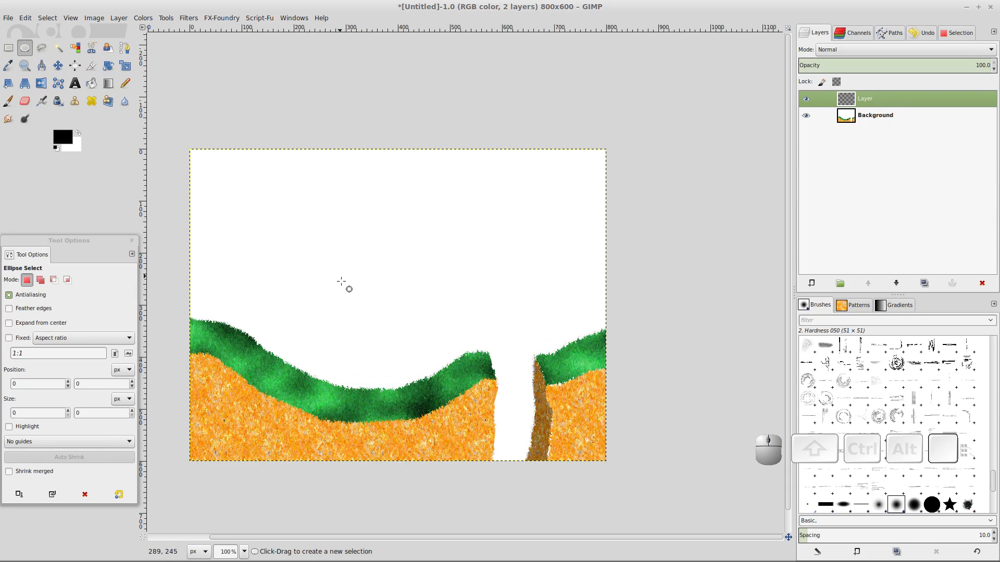
left_click_drag(343, 284, 376, 314)
key("shift")
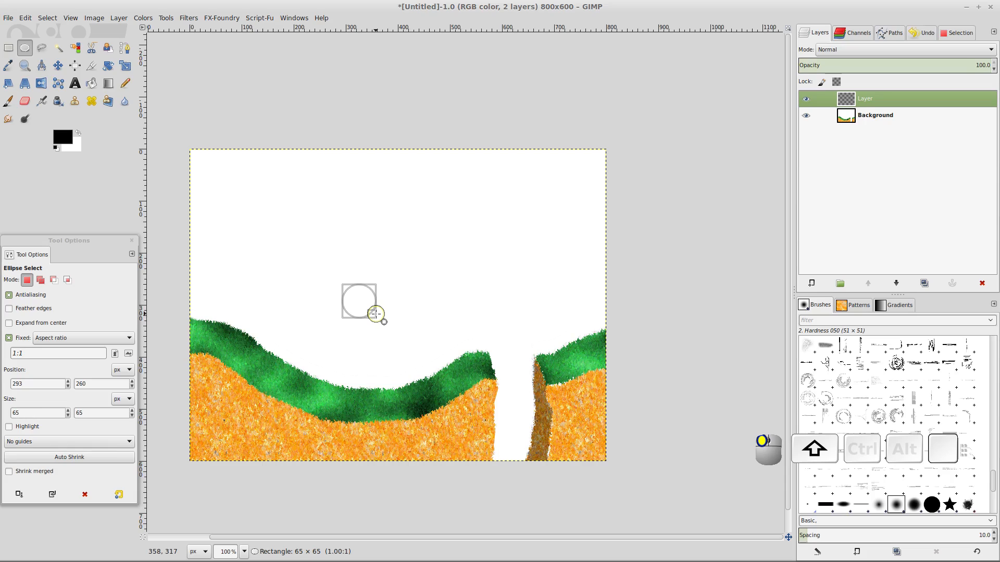
left_click_drag(376, 314, 378, 314)
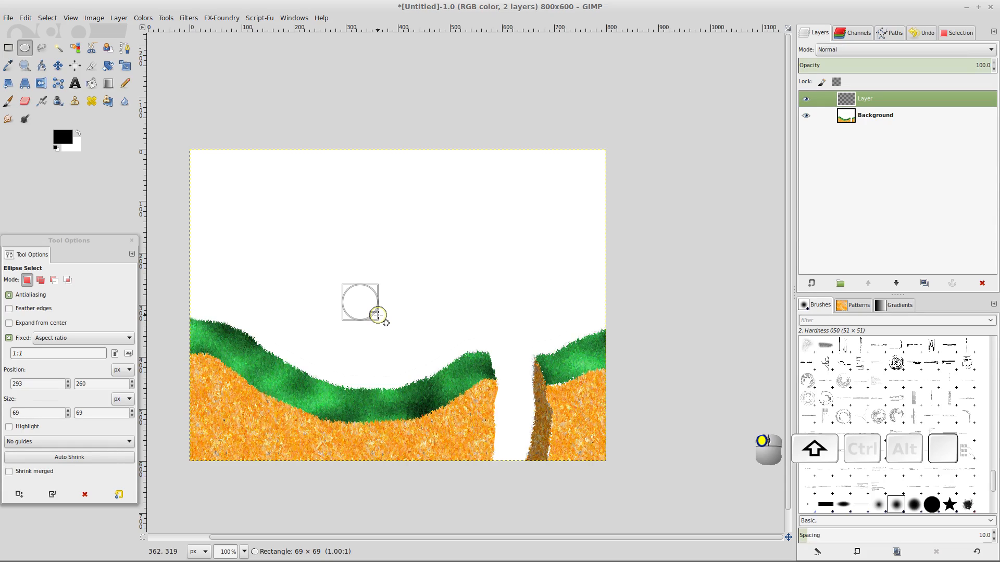
left_click_drag(378, 315, 377, 314)
left_click_drag(377, 315, 378, 314)
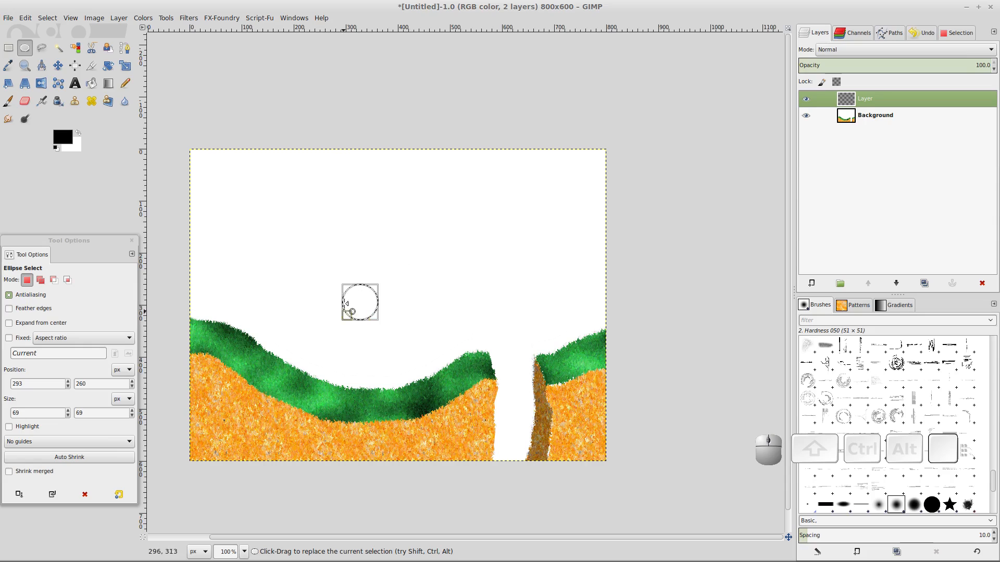
- Try filling the circular selection with the Metal Chex pattern using Bucket Fill, and undo the fill
left_click(92, 85)
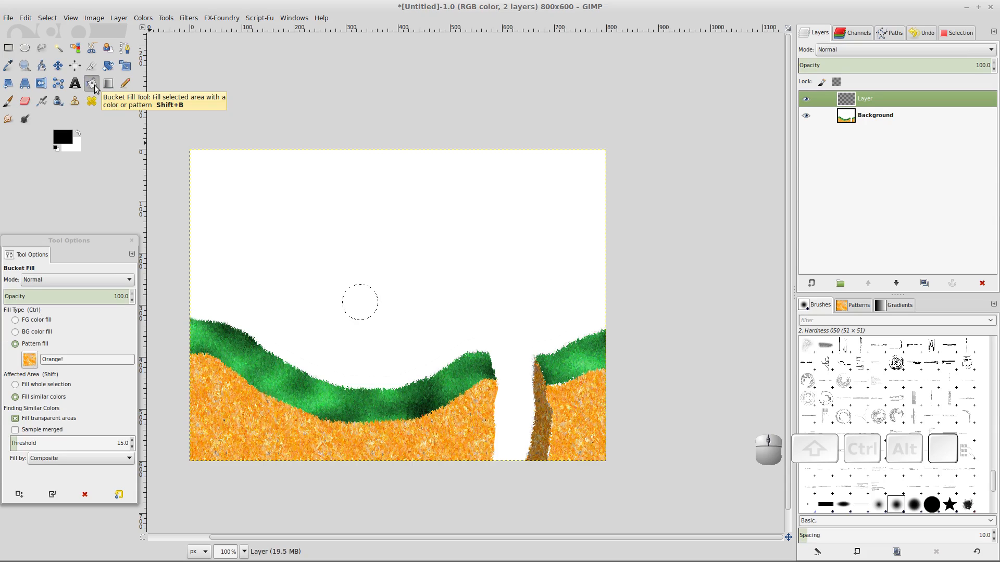
left_click(30, 360)
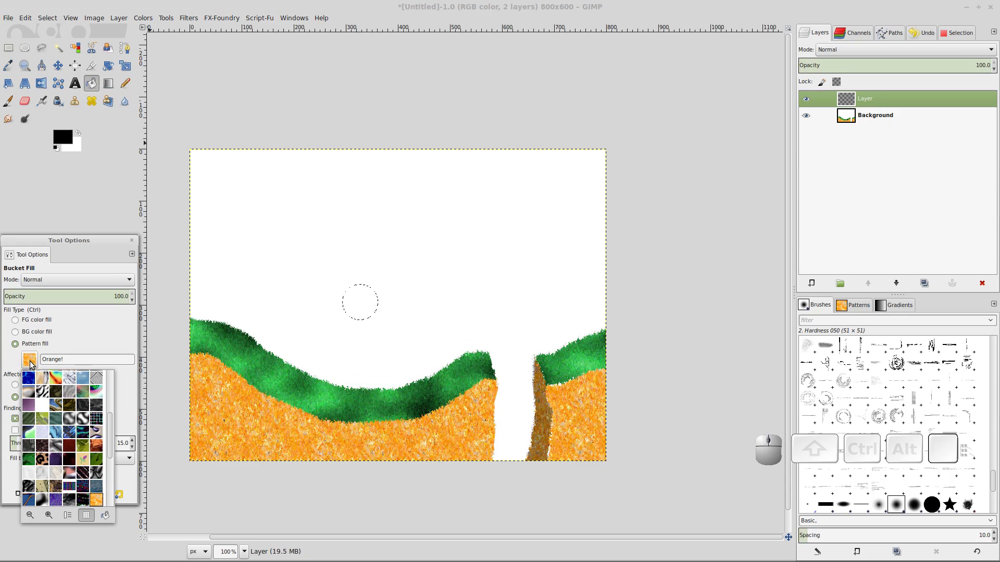
left_click(82, 472)
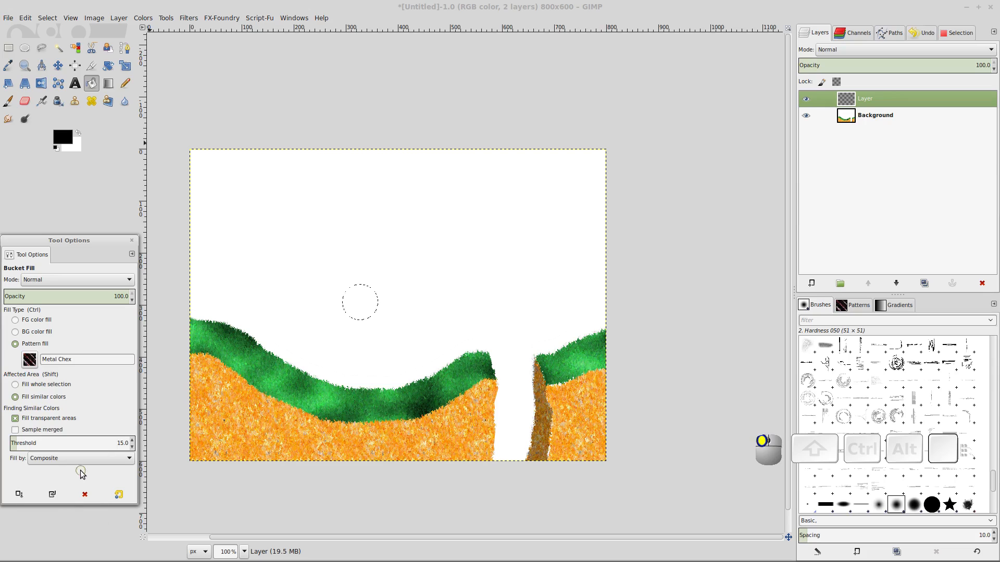
left_click(363, 309)
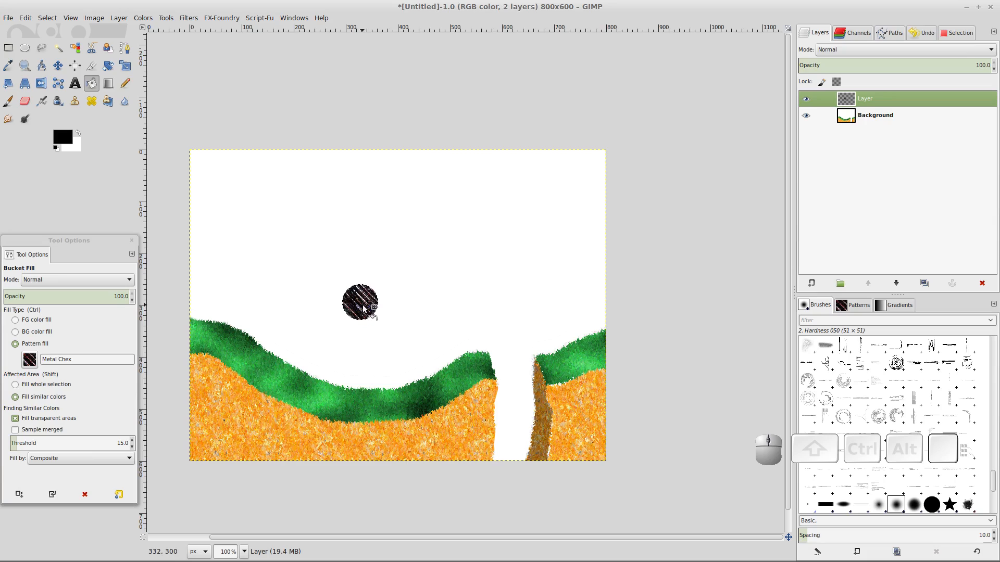
left_click(25, 18)
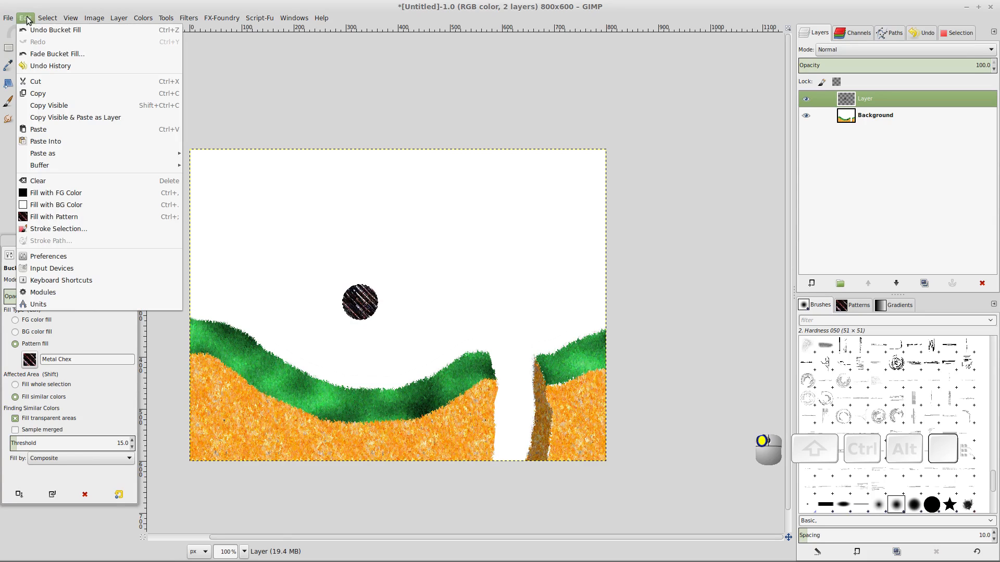
left_click(38, 32)
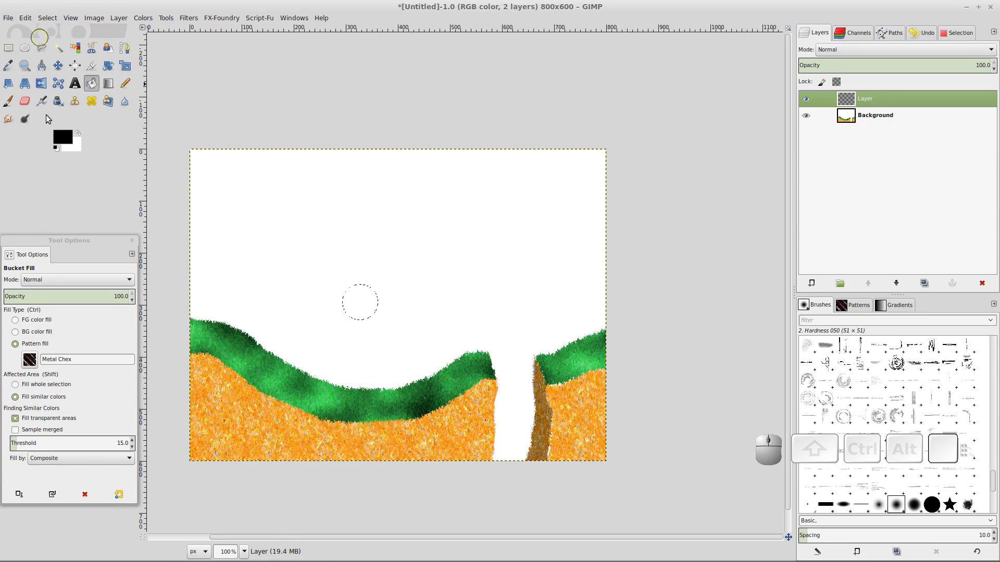
- Try filling the circular selection with the Pine pattern, and undo the fill
left_click(29, 359)
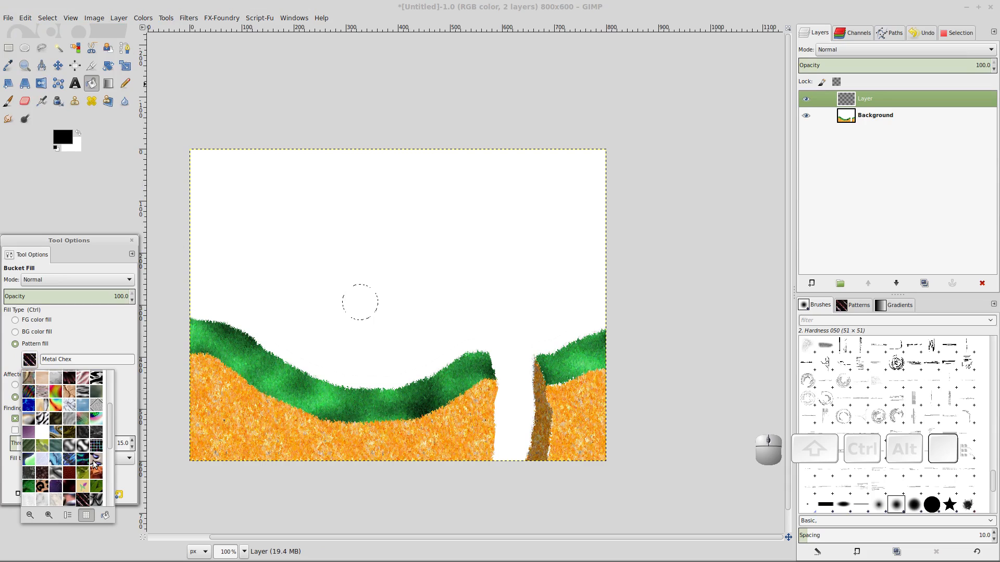
scroll(45, 460, "down", 3)
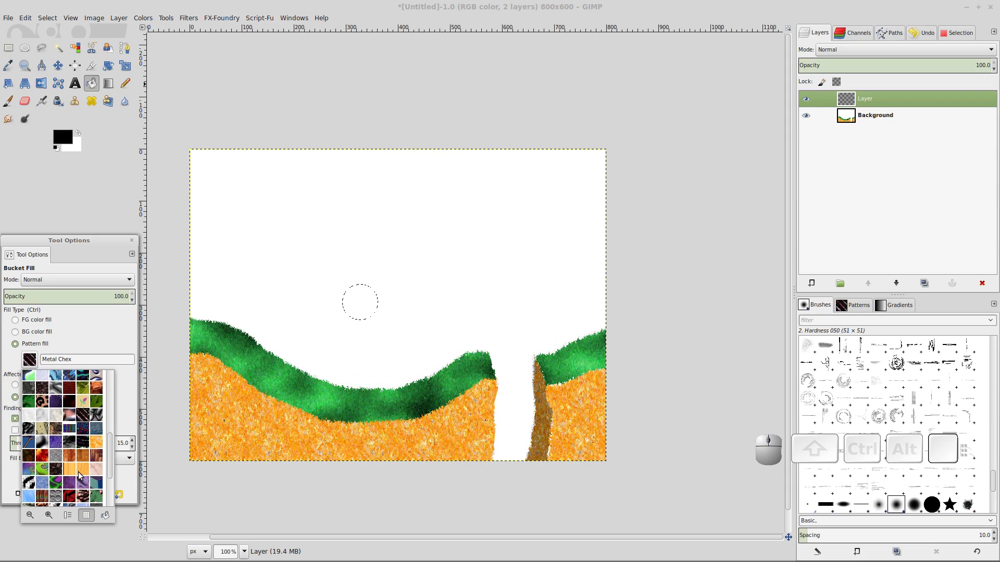
left_click(79, 472)
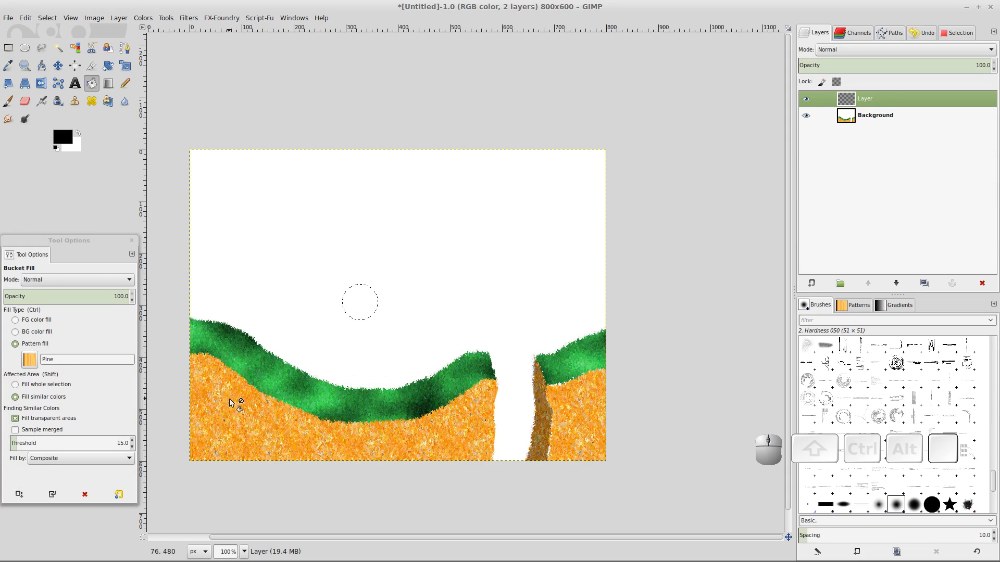
left_click(357, 306)
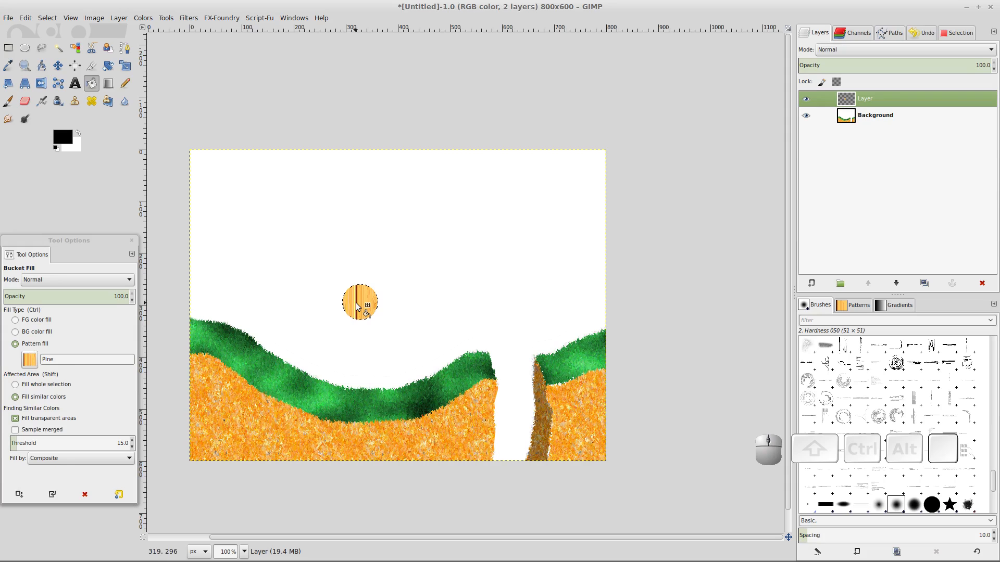
left_click(25, 18)
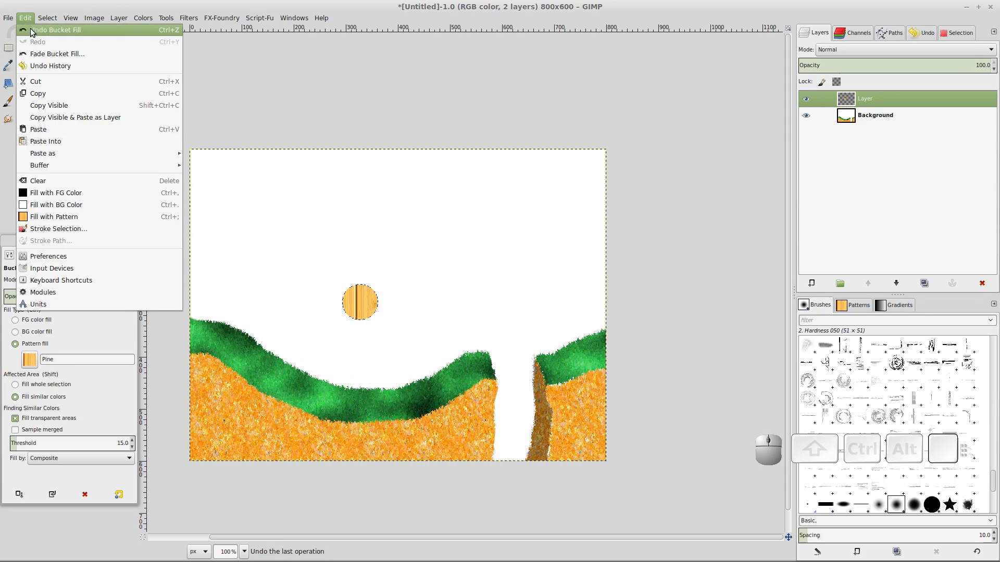
left_click(33, 30)
- Fill the circular selection with the Wood pattern using Bucket Fill
left_click(29, 359)
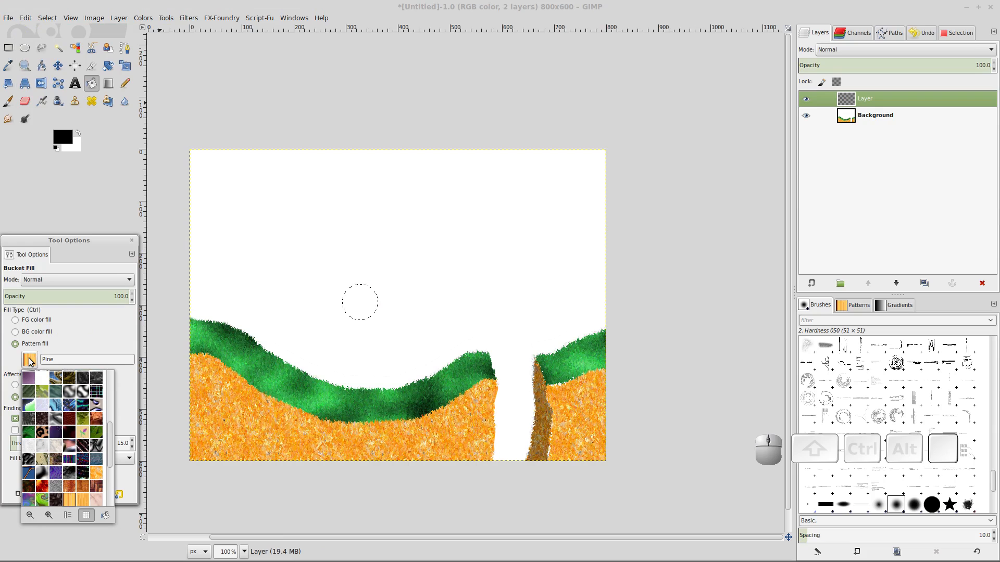
double_click(97, 391)
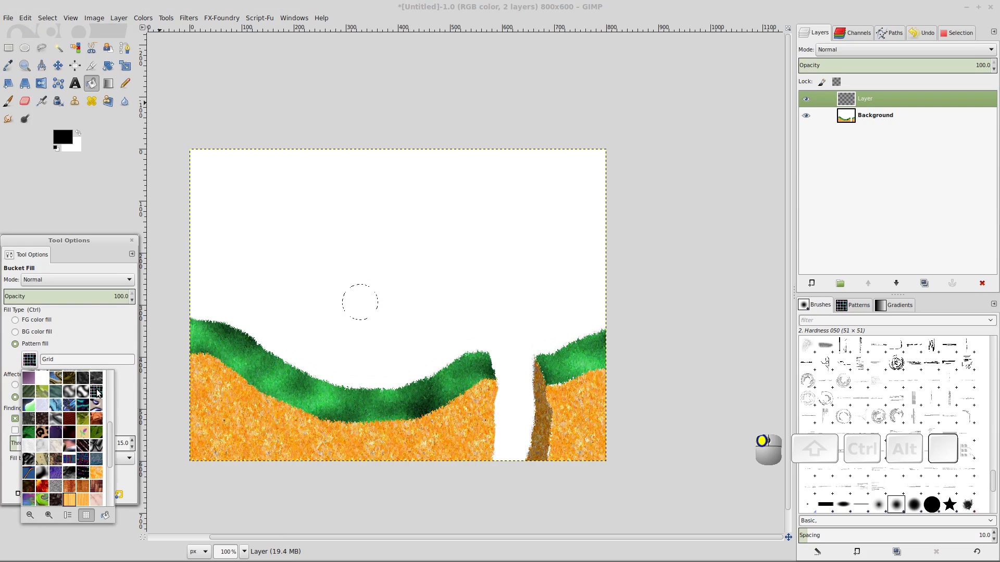
left_click(30, 359)
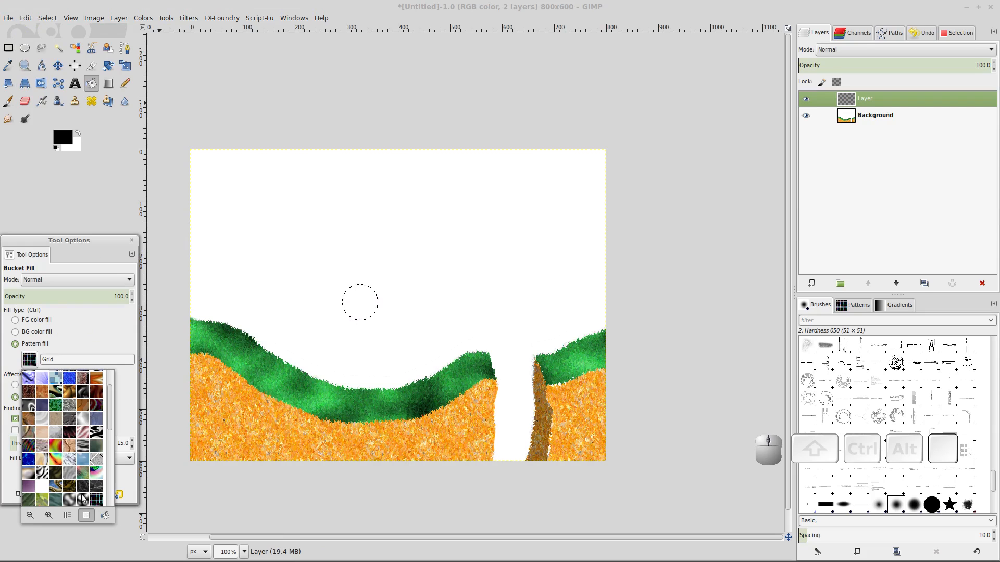
scroll(75, 479, "down", 4)
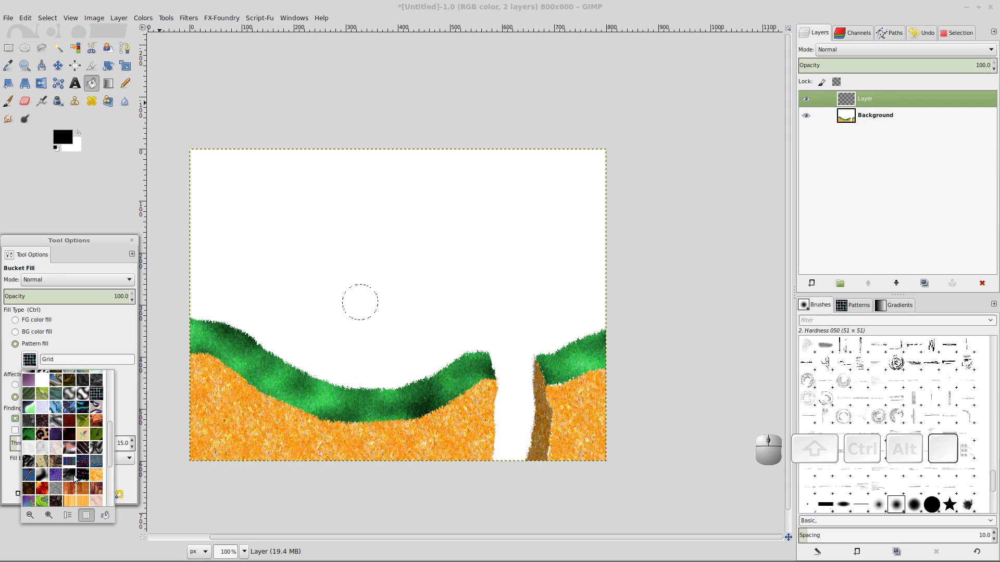
scroll(76, 479, "down", 3)
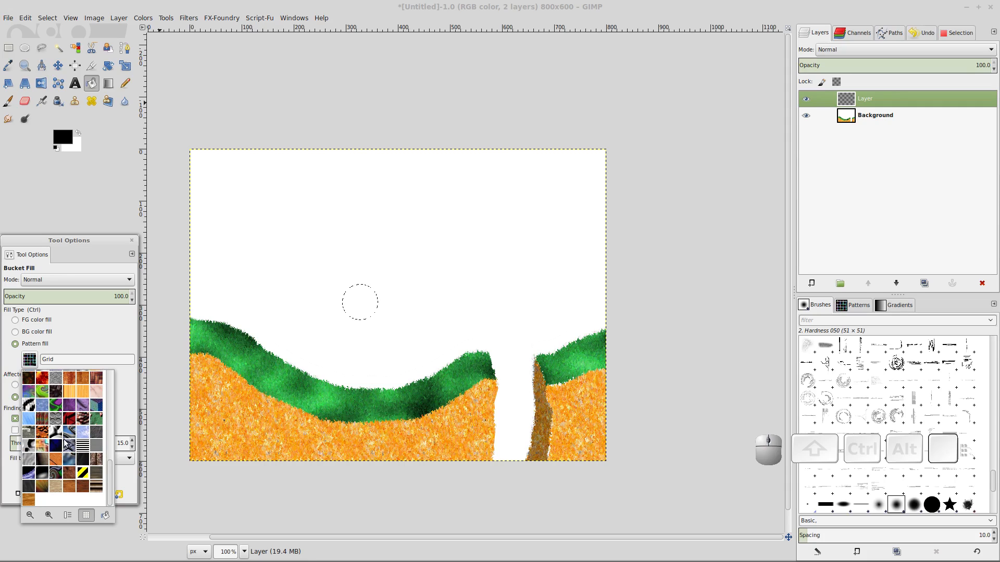
left_click(54, 489)
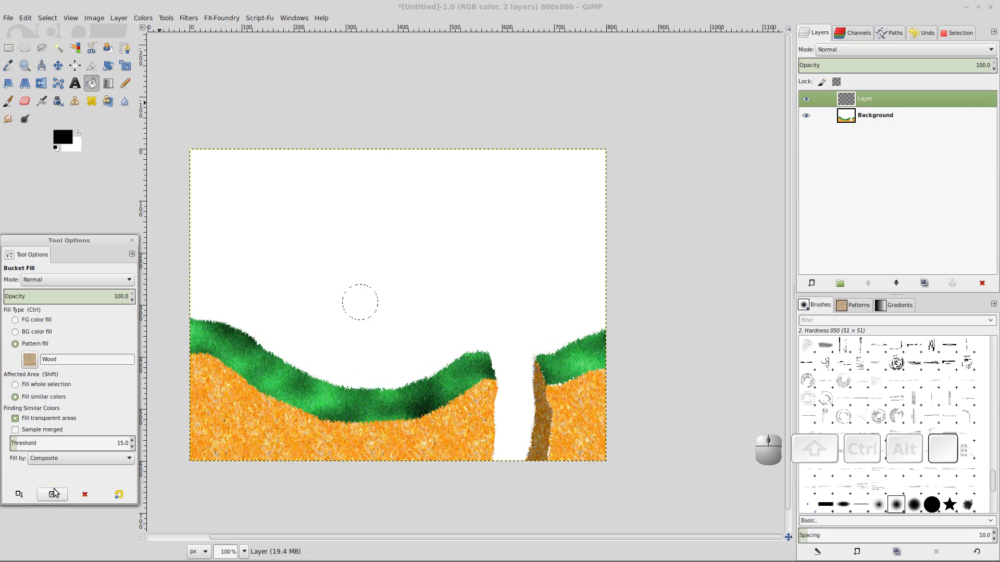
left_click(354, 307)
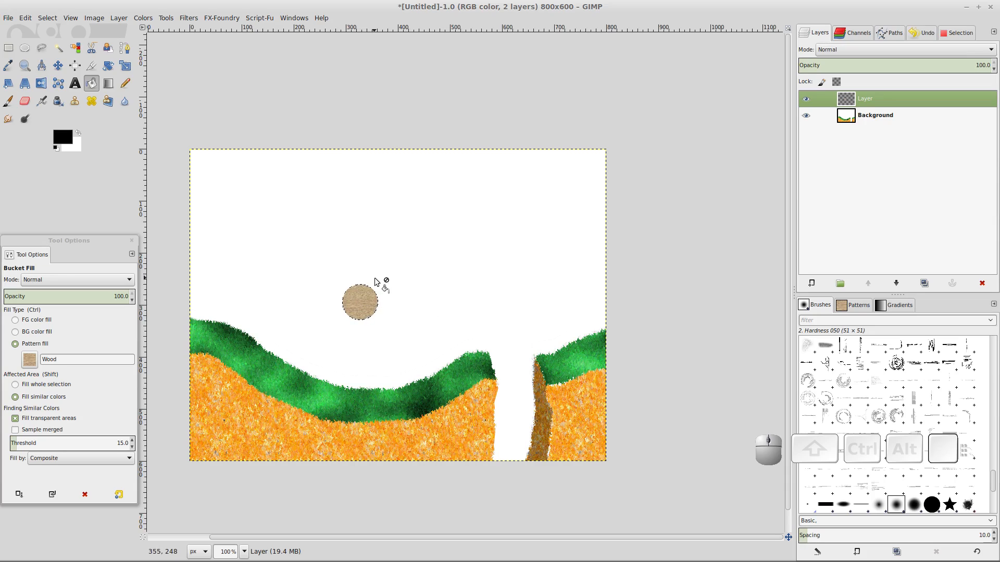
- Convert the circular selection into a 2 px border selection around the ball's edge
left_click(47, 18)
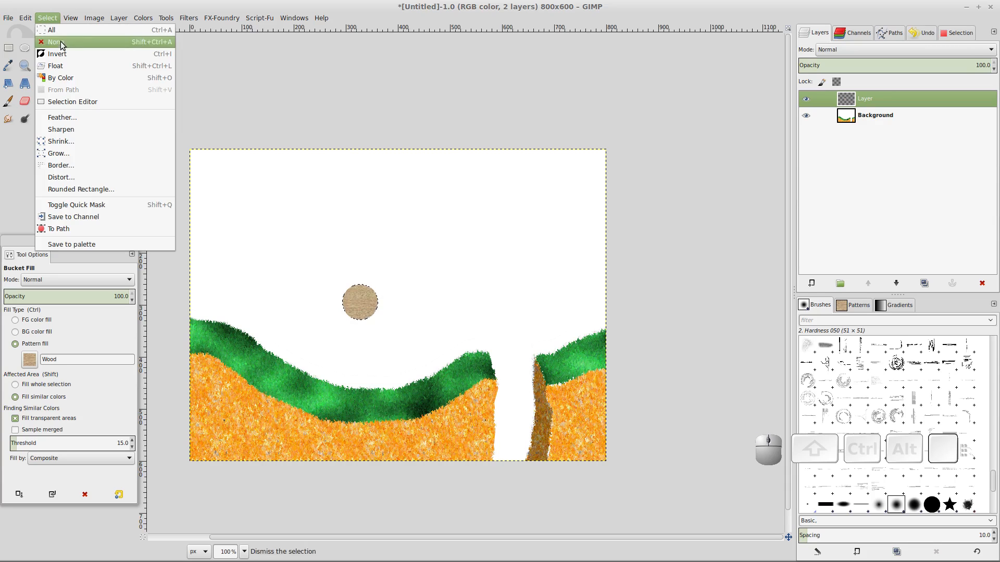
left_click(82, 164)
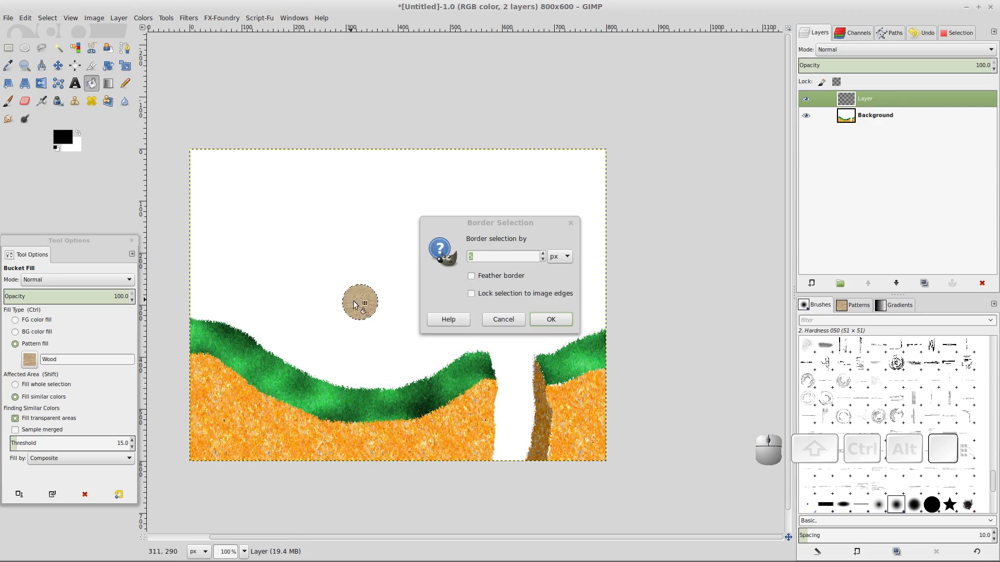
left_click(542, 261)
left_click(542, 260)
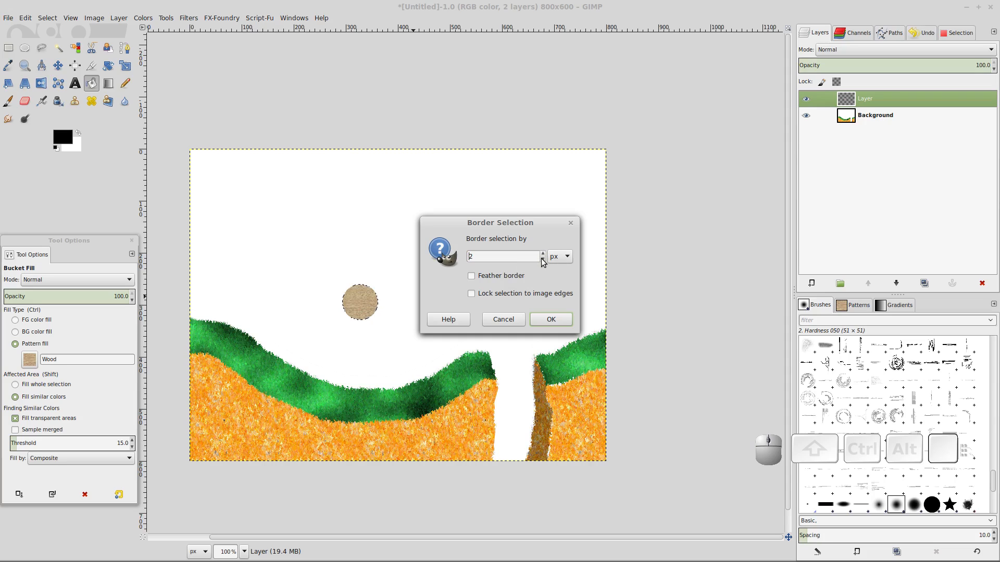
left_click(551, 320)
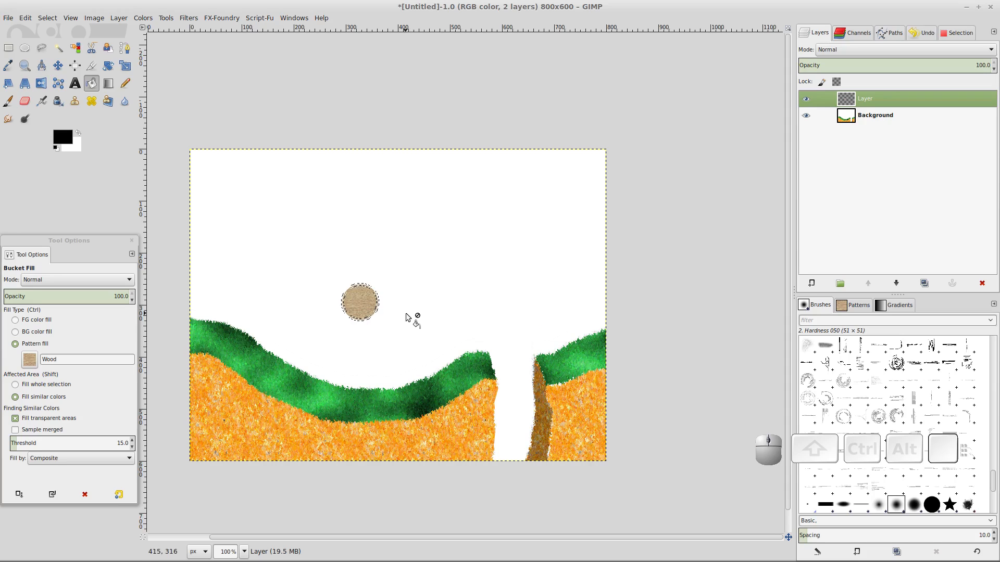
- Add a new transparent layer above the ball's layer for the rim
key("ctrl")
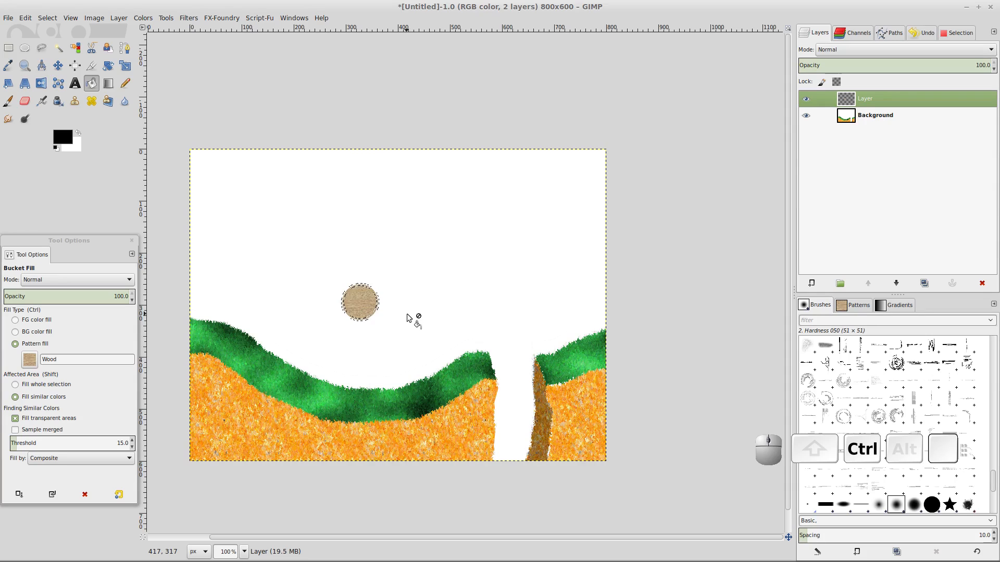
scroll(409, 319, "up", 5)
left_click_drag(407, 312, 660, 331)
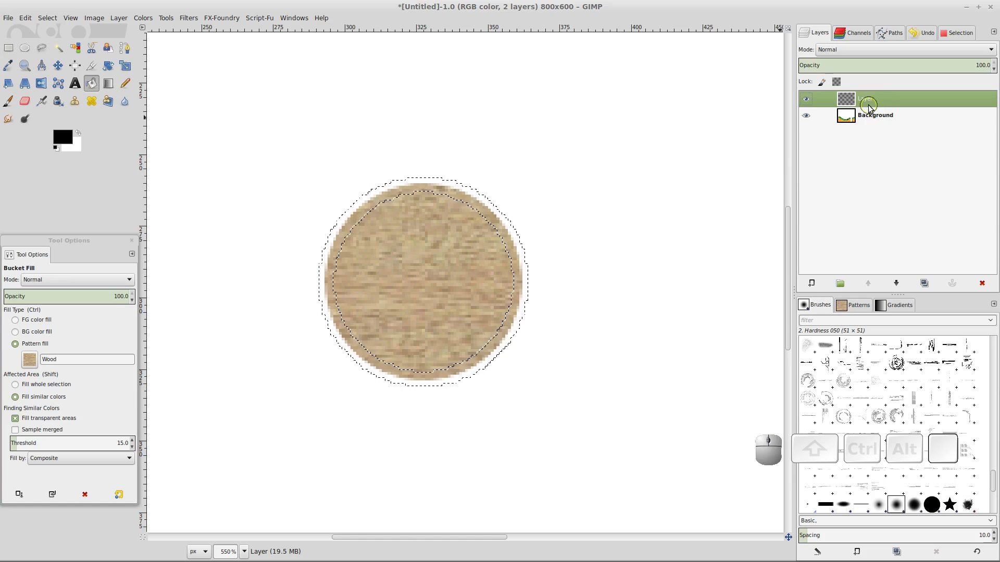
right_click(873, 174)
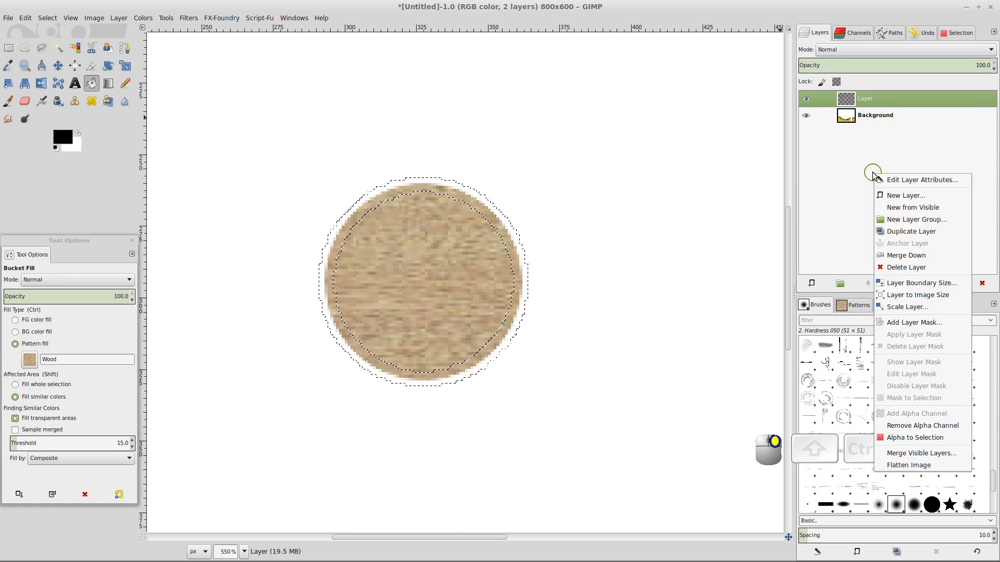
left_click(906, 199)
left_click(552, 349)
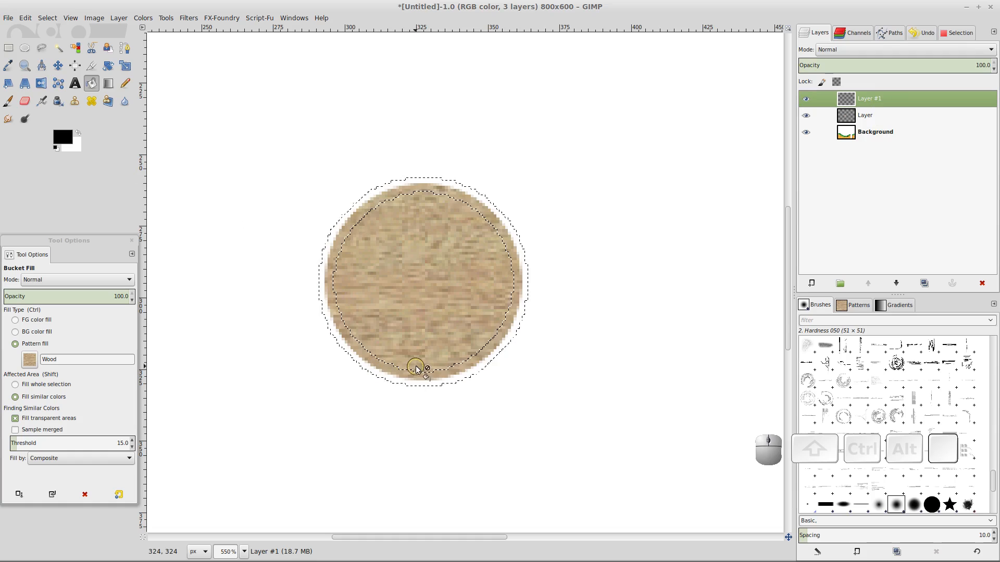
- Fill the border selection around the ball with the grey weave2 pattern on the new layer
left_click(92, 88)
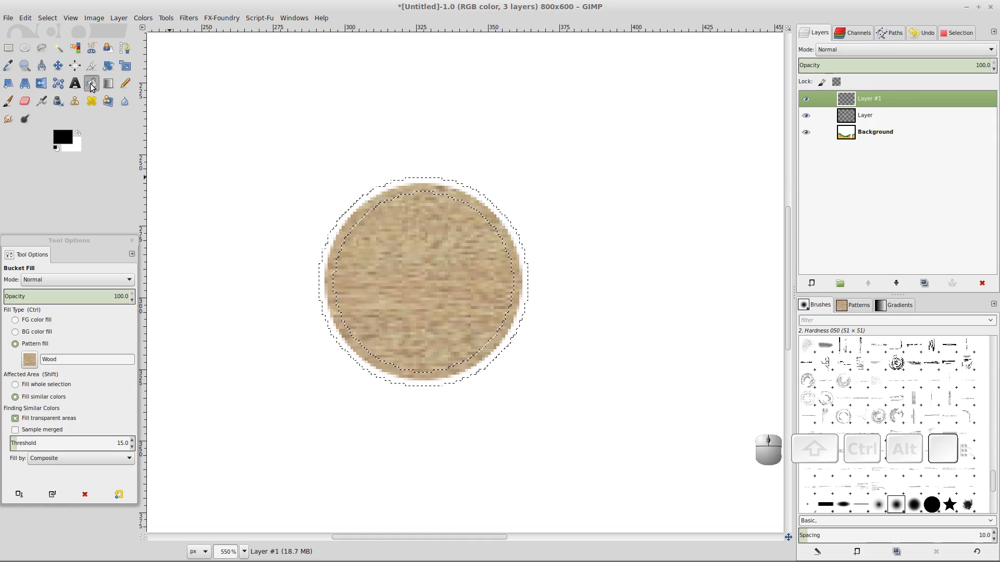
left_click(30, 361)
scroll(62, 442, "up", 5)
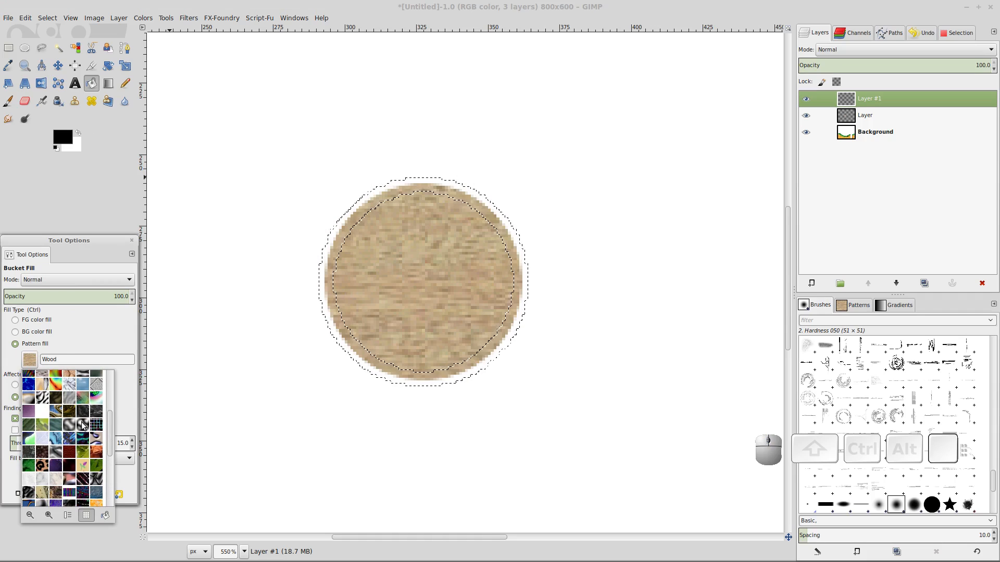
left_click(83, 426)
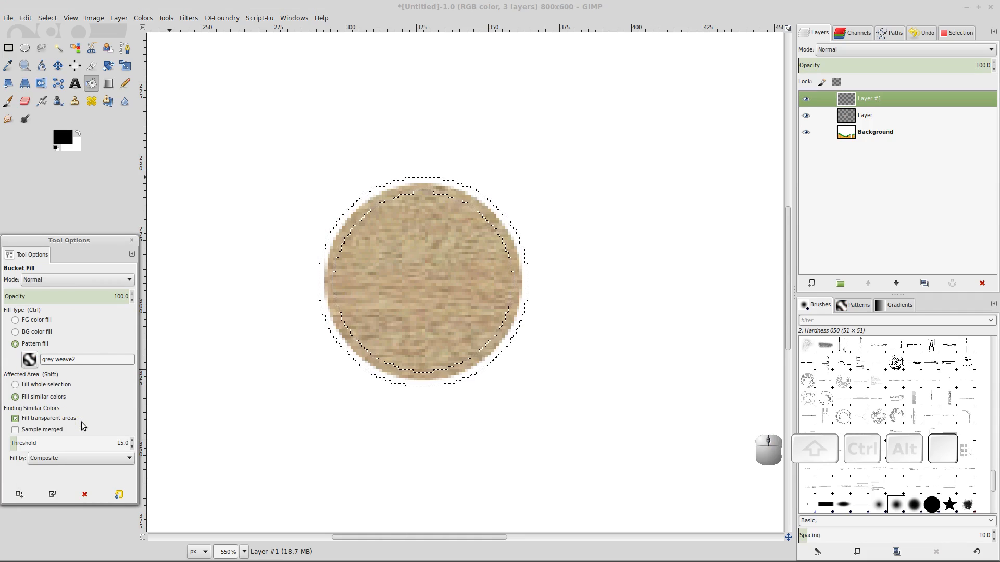
left_click(387, 373)
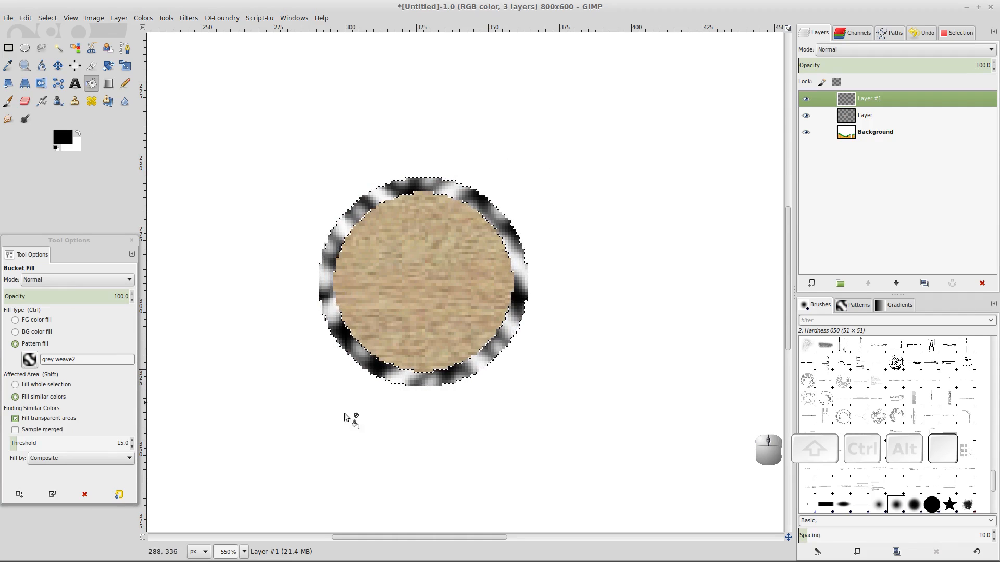
- Adjust the rim's Brightness-Contrast to brightness 107 and contrast 31
left_click(97, 19)
mouse_move(135, 21)
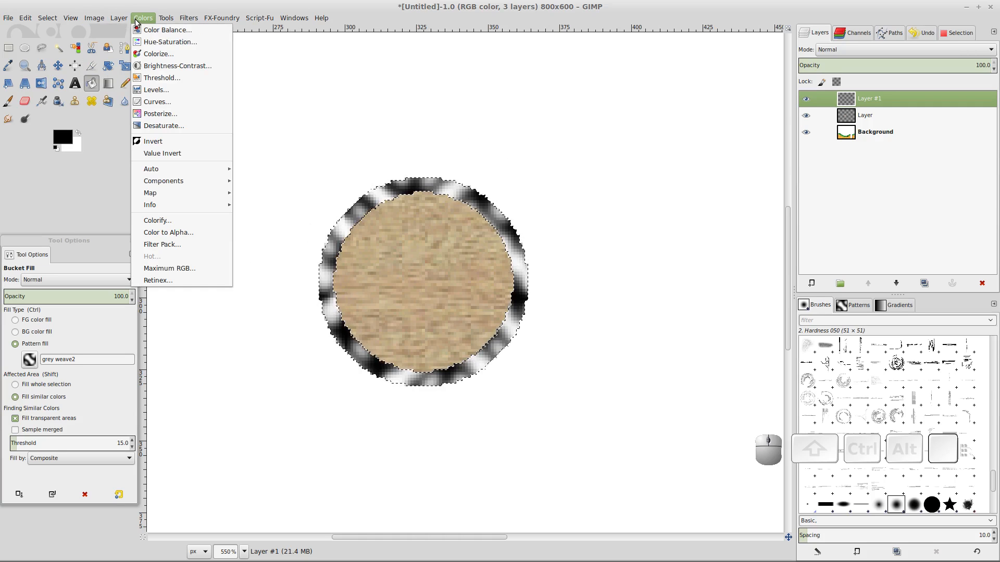
left_click(163, 66)
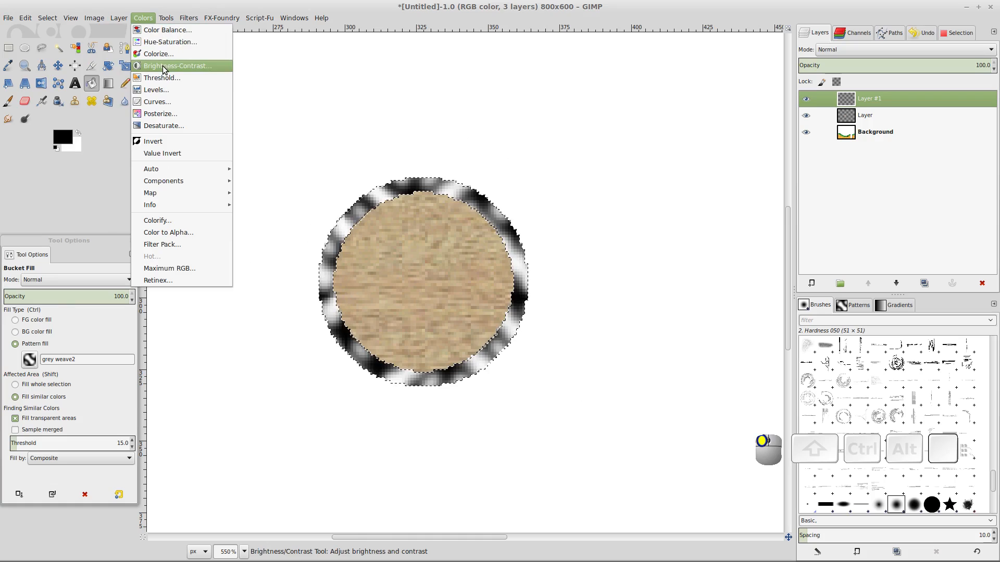
left_click_drag(173, 62, 188, 83)
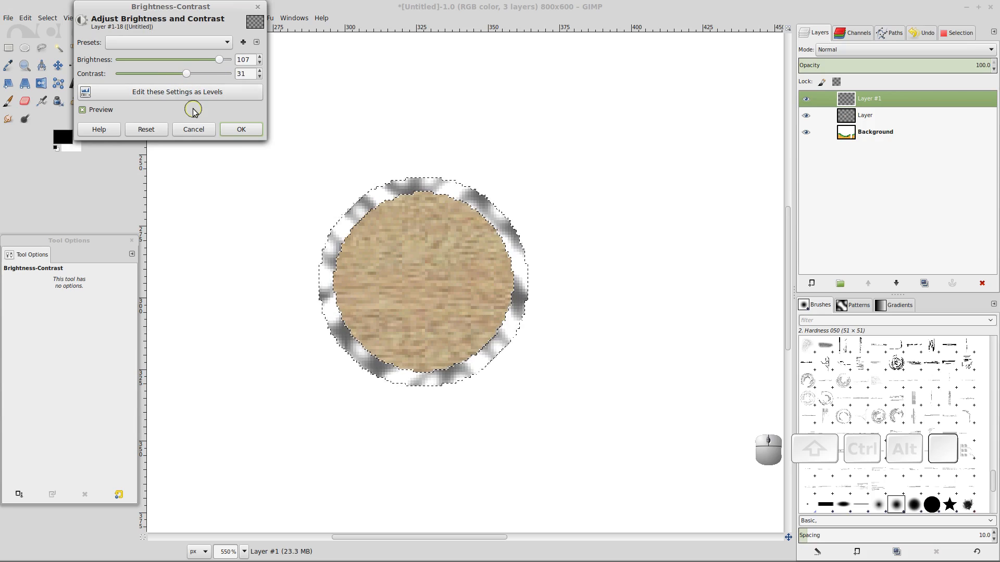
left_click(242, 130)
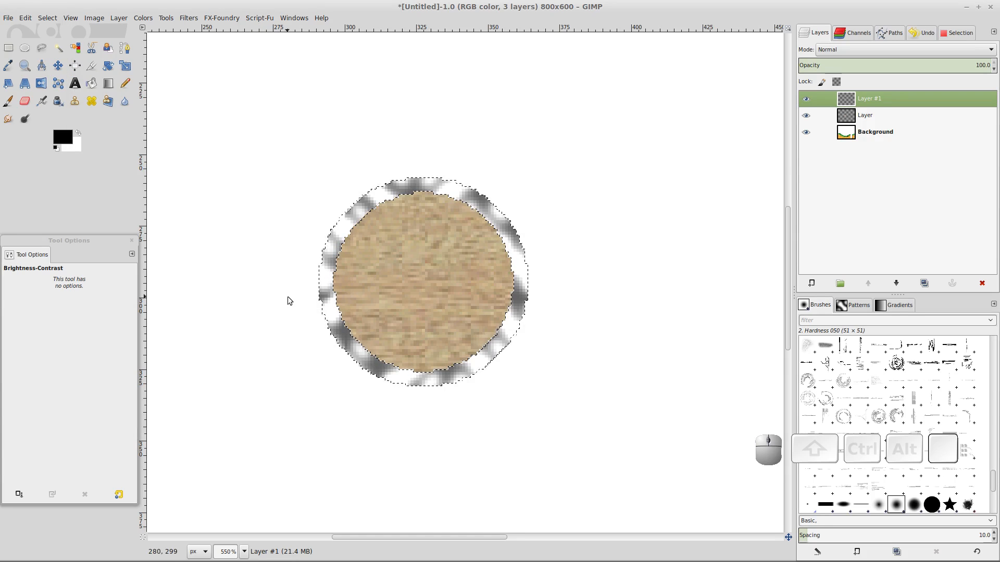
- Darken the outer edge of the ball's rim with black using the Airbrush at size 20
left_click(43, 106)
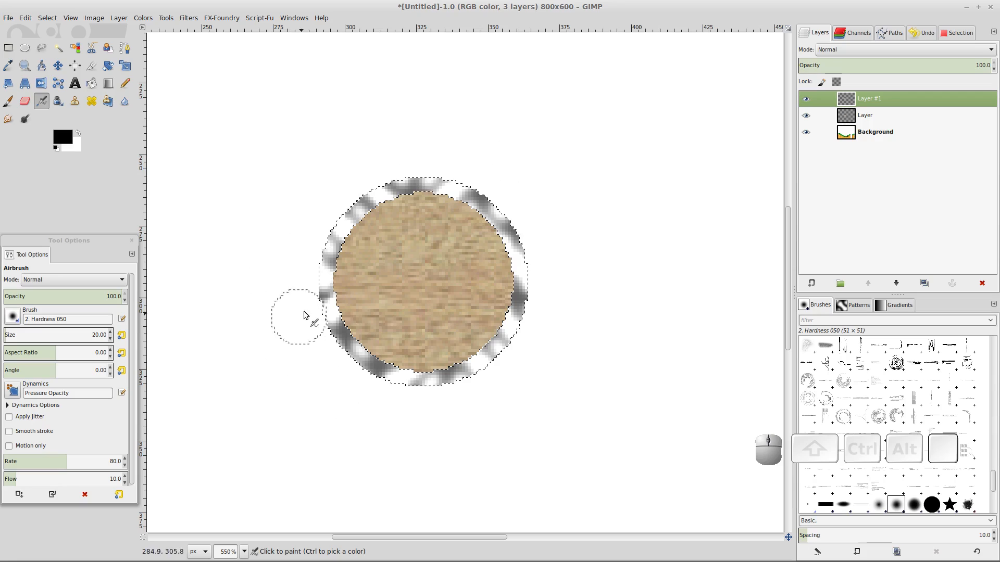
mouse_move(308, 286)
left_mouse_down()
mouse_move(317, 277)
mouse_move(319, 317)
mouse_move(341, 363)
mouse_move(370, 388)
mouse_move(455, 387)
mouse_move(500, 367)
mouse_move(527, 333)
mouse_move(536, 292)
mouse_move(526, 245)
mouse_move(493, 209)
mouse_move(446, 174)
mouse_move(397, 180)
mouse_move(349, 204)
mouse_move(321, 254)
mouse_move(314, 291)
mouse_move(328, 334)
mouse_move(354, 365)
mouse_move(405, 386)
mouse_move(446, 384)
mouse_move(502, 352)
mouse_move(531, 295)
mouse_move(527, 246)
left_mouse_up()
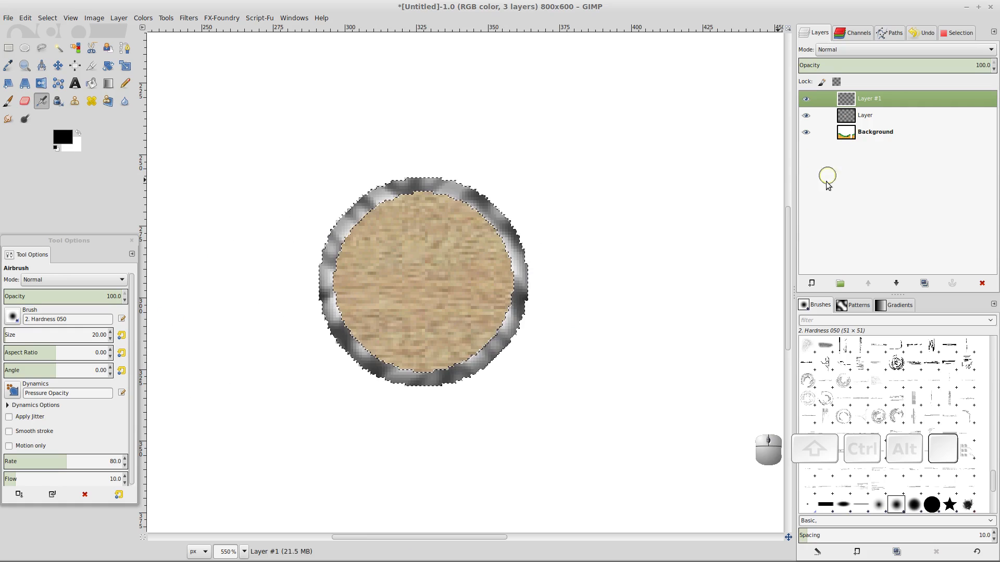
- Merge the rim layer down into the wooden ball's layer
key("ctrl")
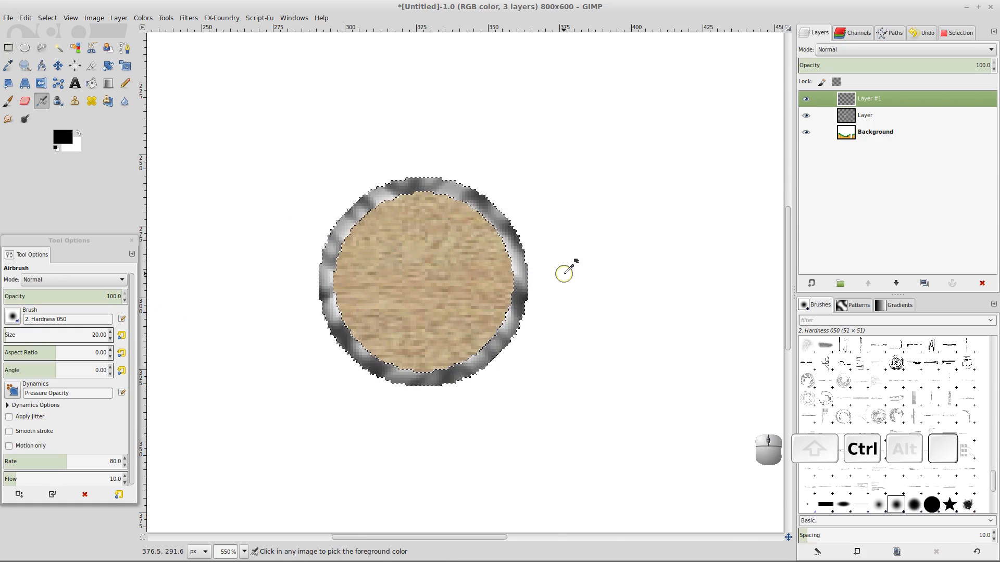
scroll(565, 273, "down", 5)
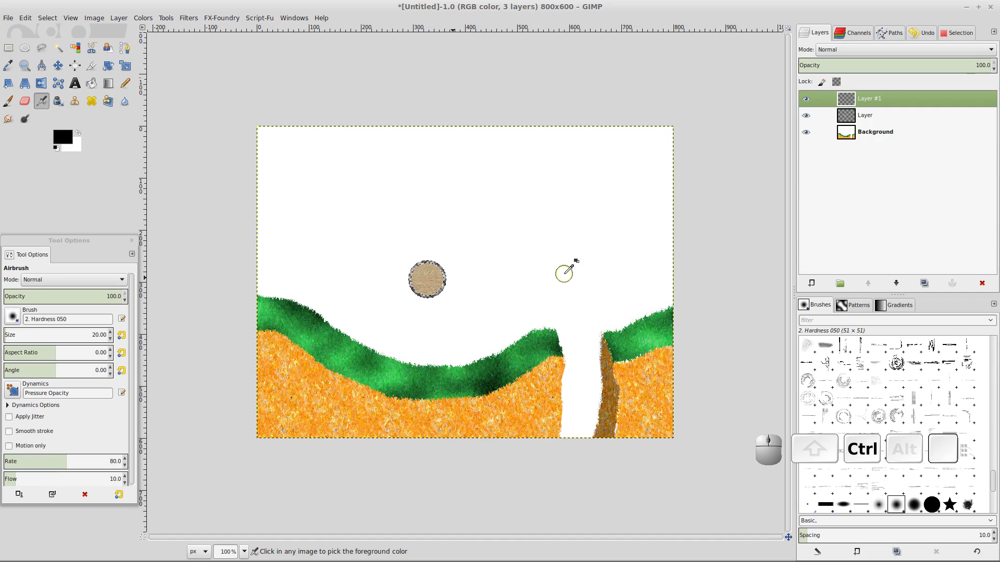
scroll(565, 273, "up", 1)
scroll(565, 272, "down", 1)
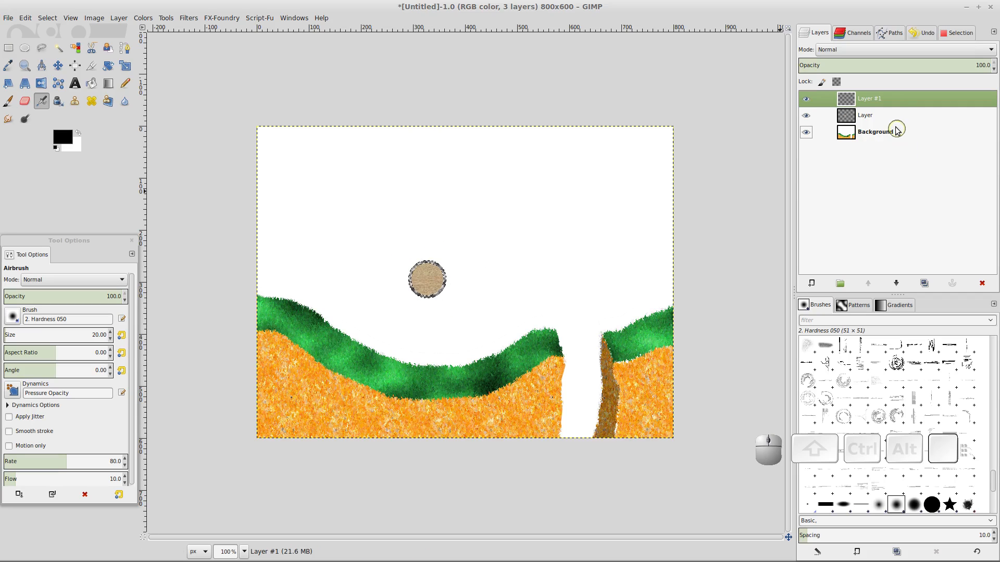
right_click(896, 98)
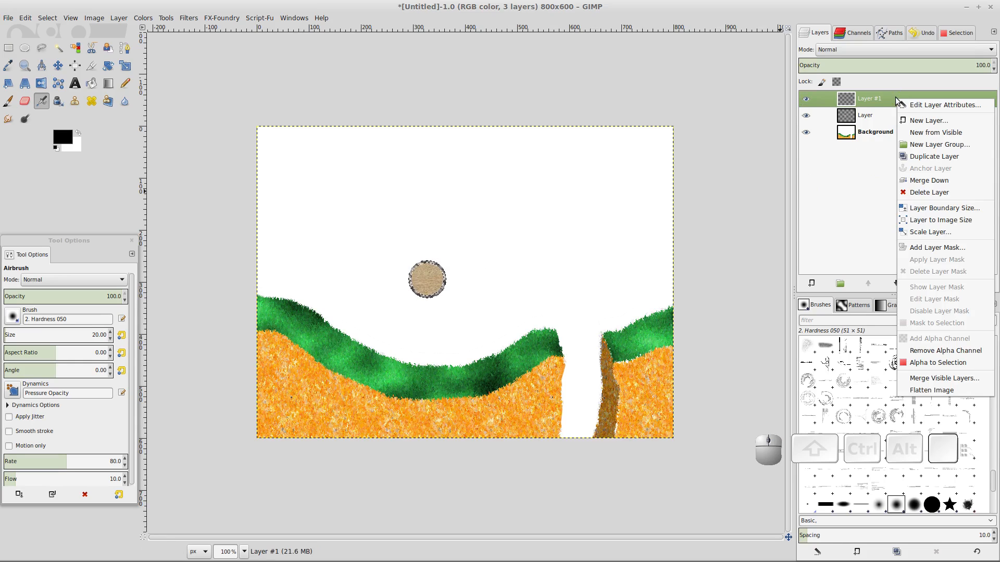
left_click(928, 178)
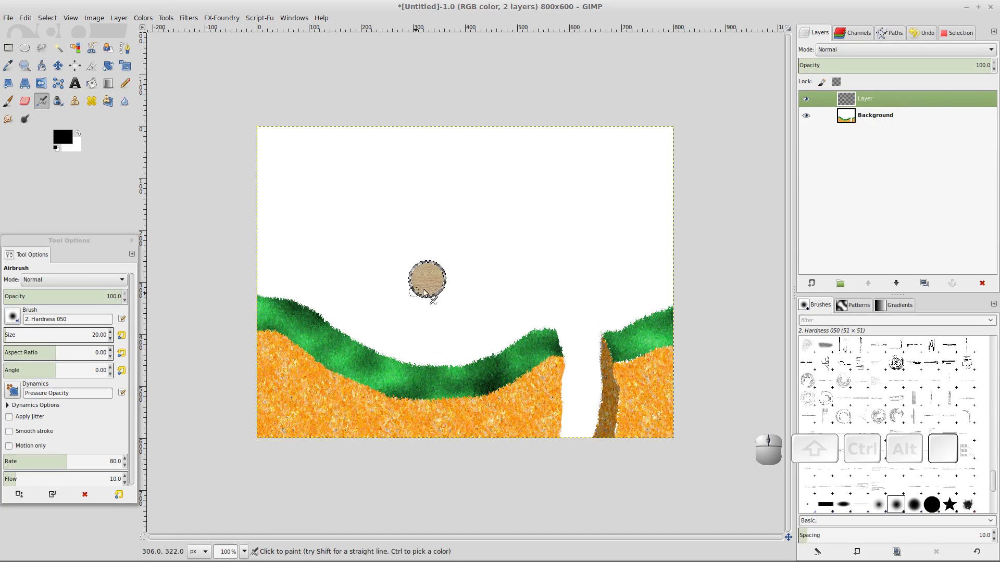
- Toggle the merged ball layer's visibility off and on to check what it contains, leaving it visible
left_click(807, 100)
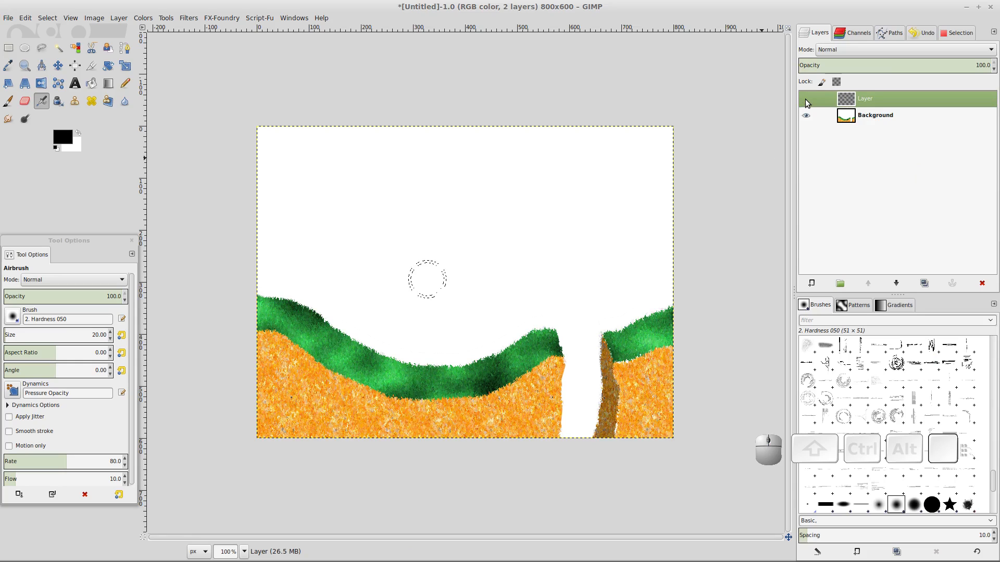
left_click(806, 100)
left_click(806, 100)
left_click(807, 100)
left_click(806, 100)
left_click(806, 100)
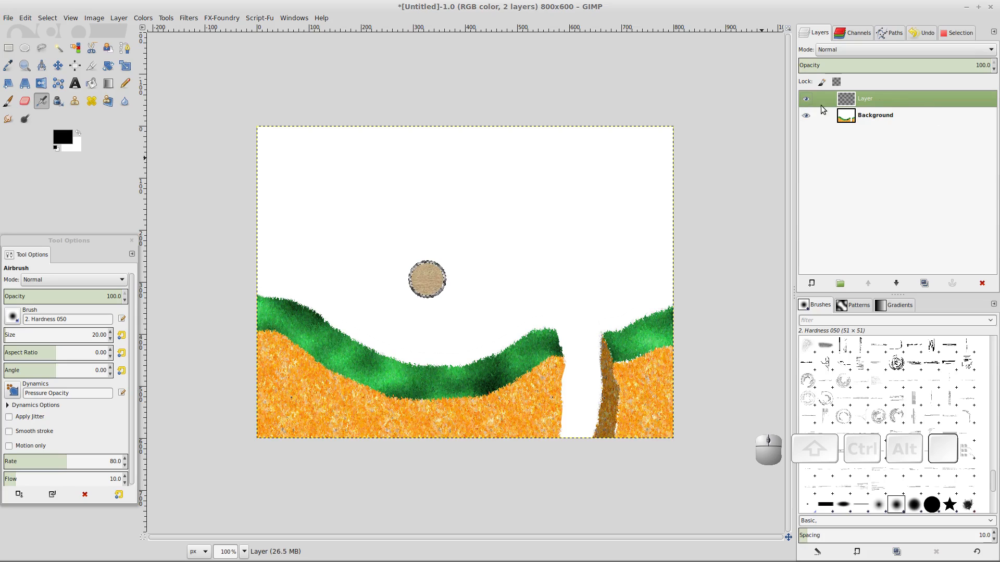
- Clear the border selection around the ball and activate the Rectangle Select tool
left_click(48, 19)
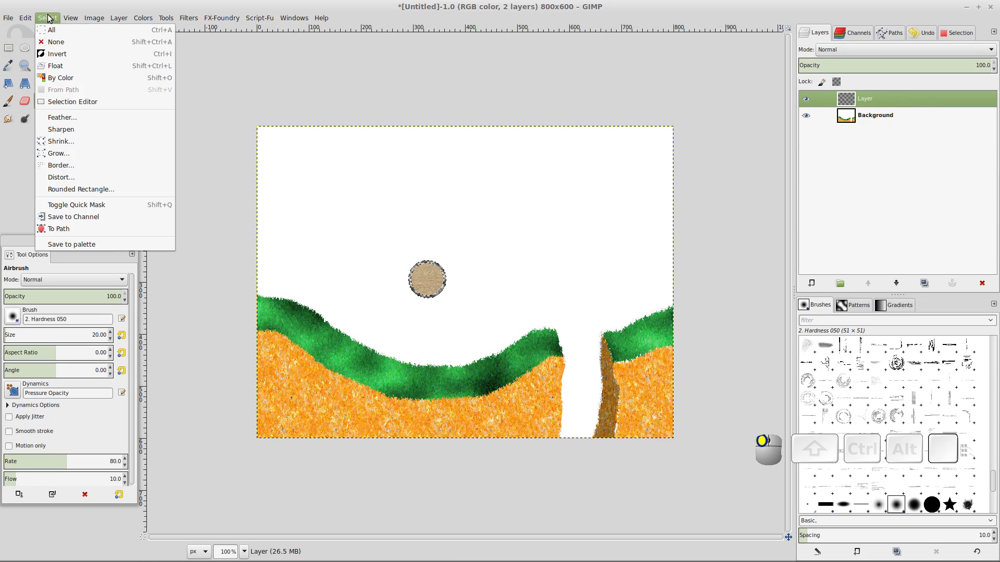
left_click(62, 44)
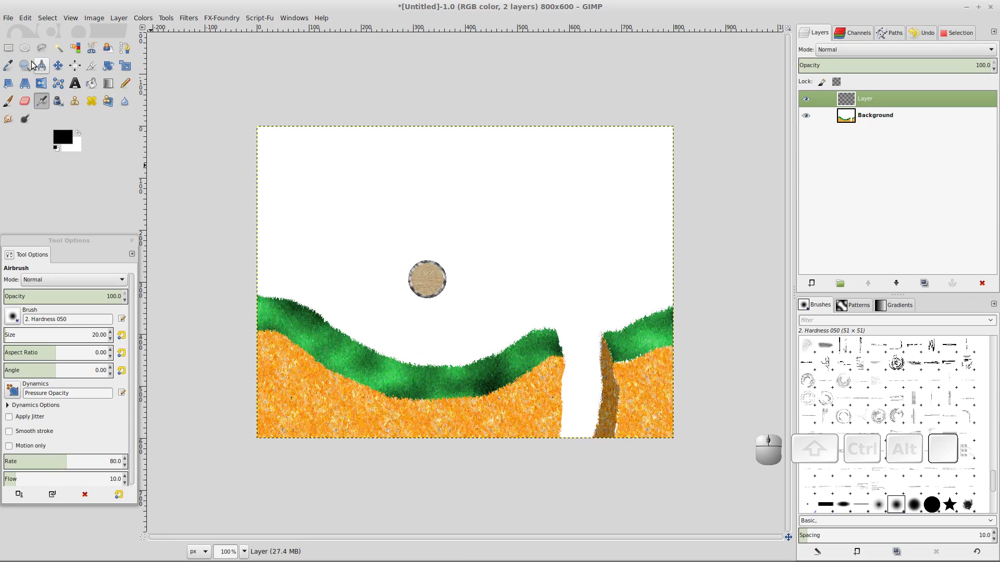
left_click(8, 47)
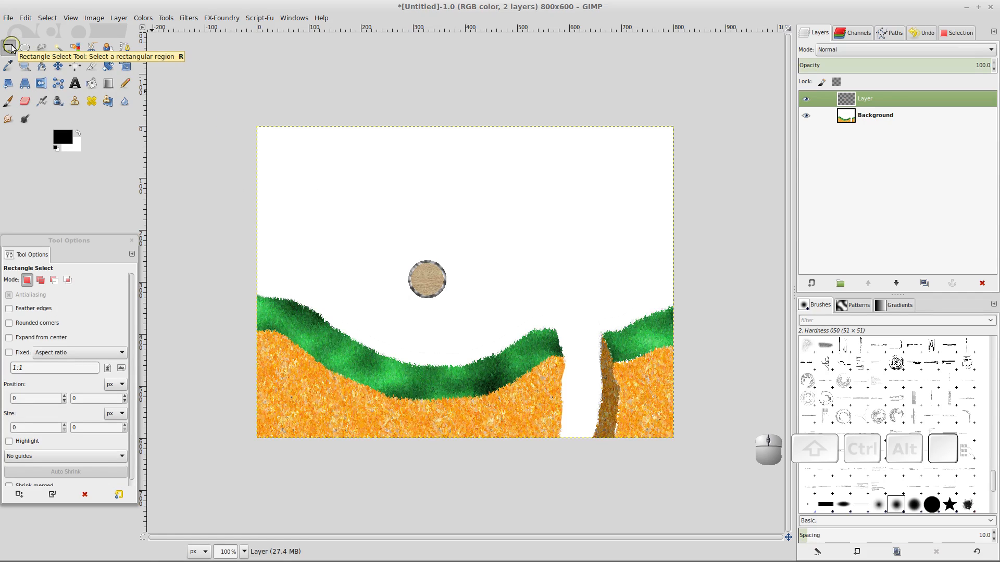
- Draw a square selection about 68 px wide in the empty area beside the wooden ball
left_click(477, 260)
left_click_drag(476, 259, 507, 287)
key("shift")
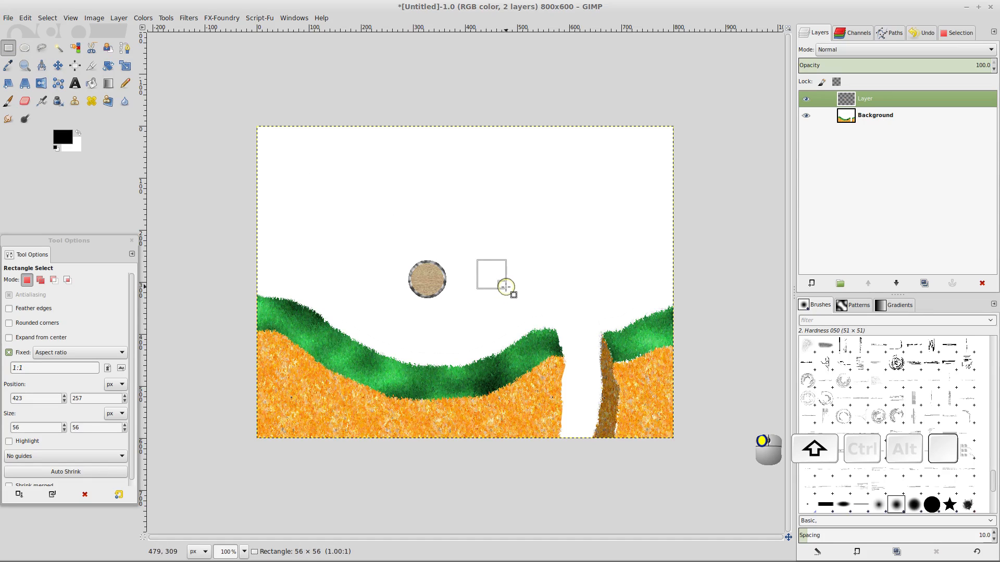
left_click_drag(513, 292, 512, 291)
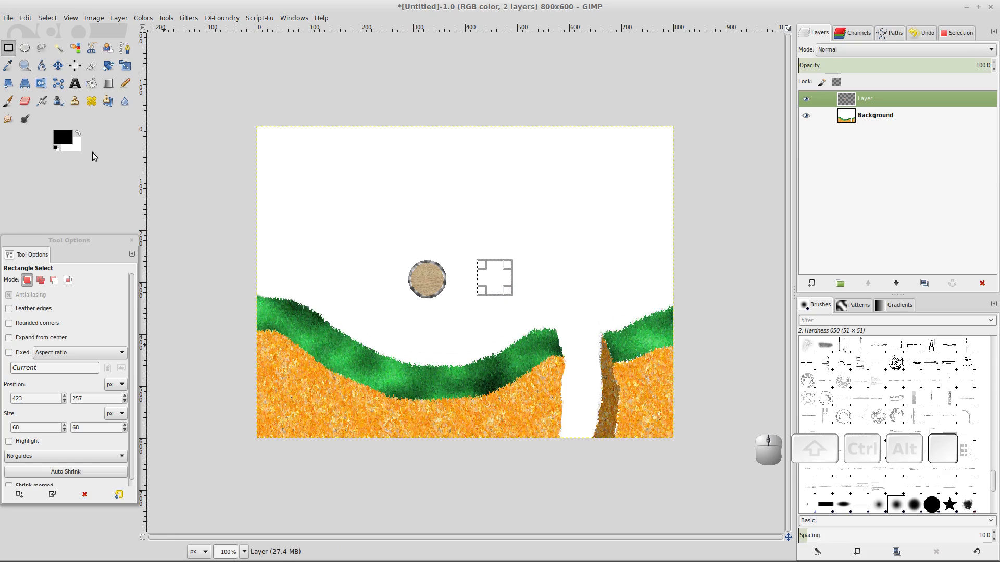
- Fill the square selection with the Blue Squares pattern using Bucket Fill
left_click(96, 85)
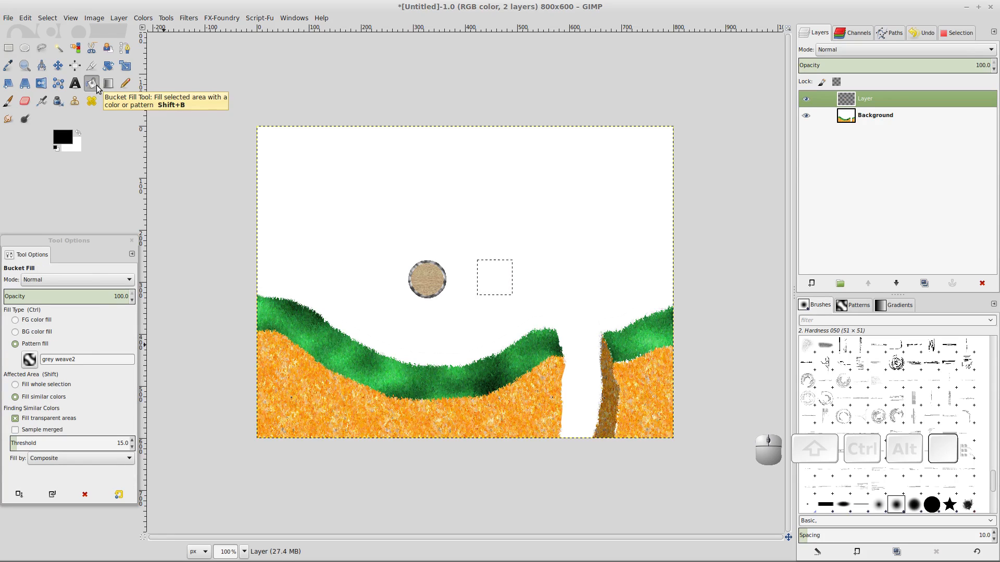
left_click(33, 358)
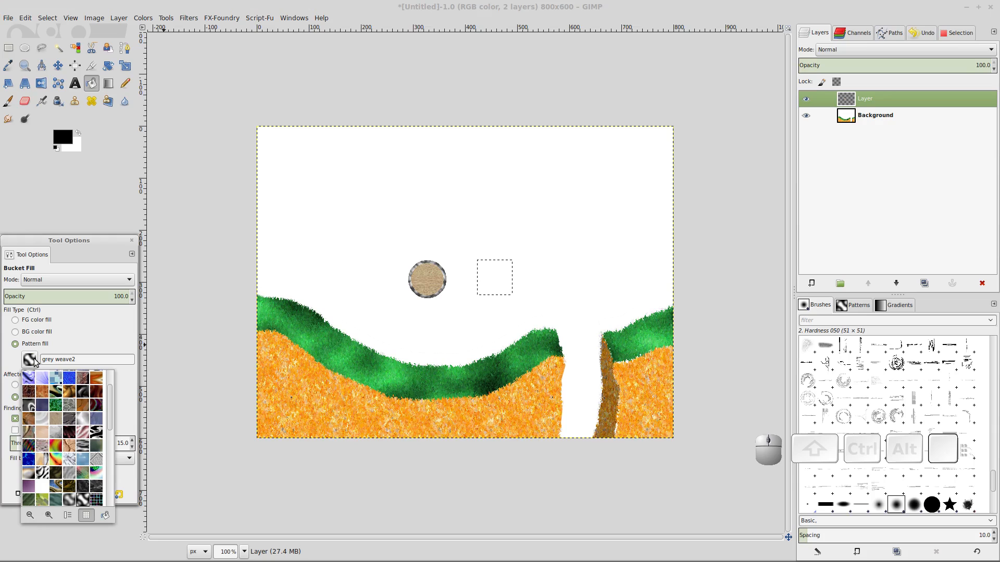
left_click(55, 379)
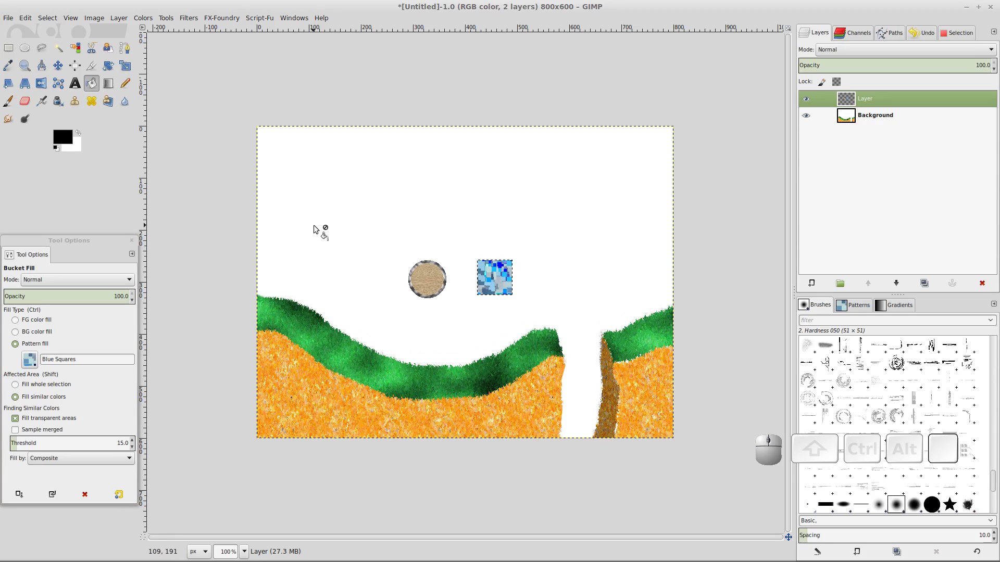
- Convert the square selection into a border selection of 2 px around the blue block's edge
left_click(48, 19)
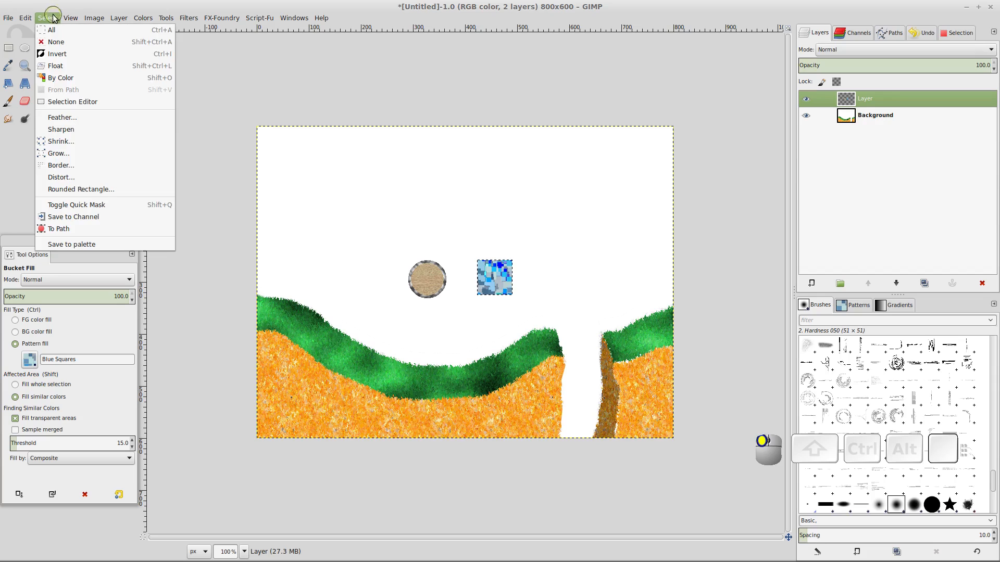
left_click(78, 164)
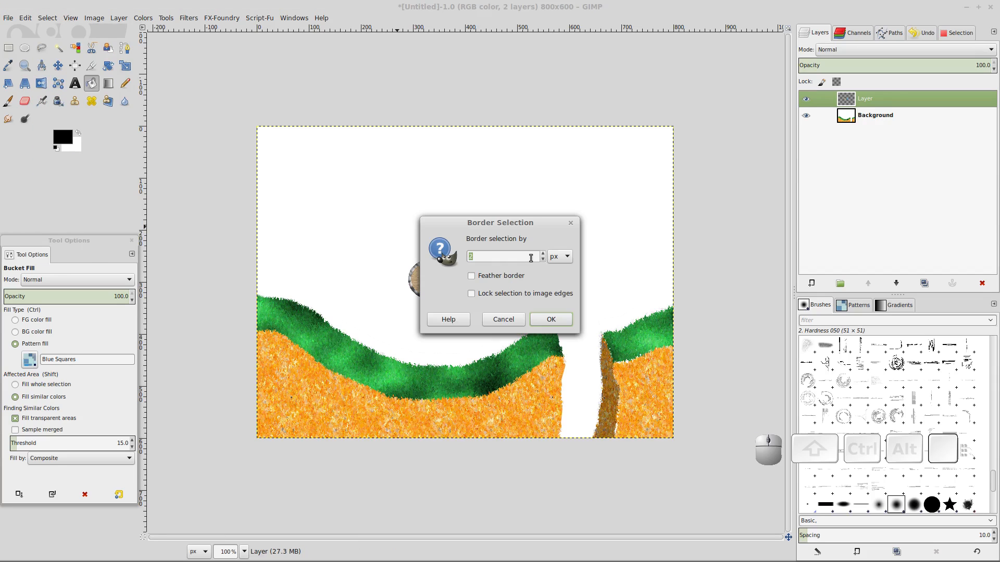
left_click(551, 319)
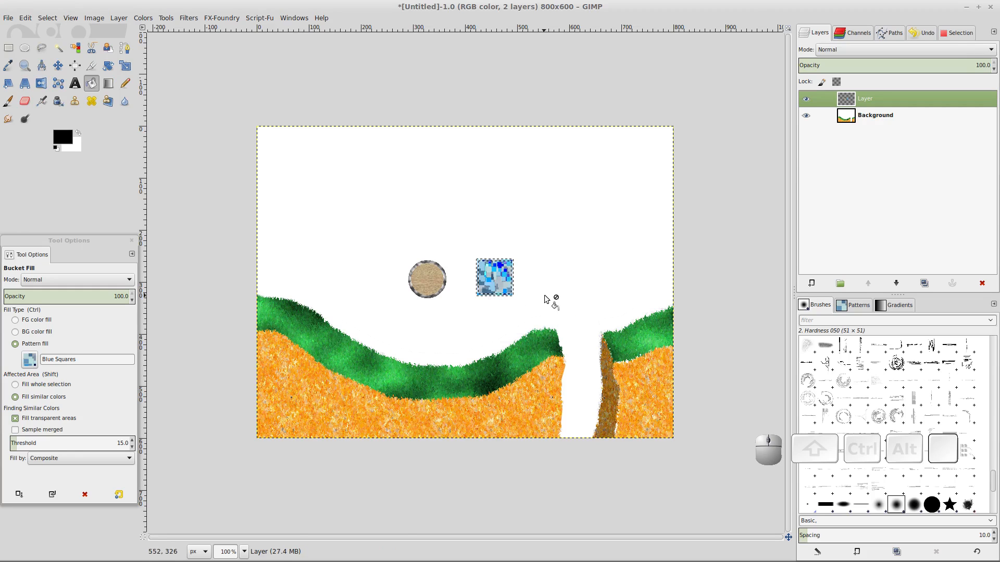
- Add a new transparent 800 × 600 px layer above the layer holding the ball and block
scroll(545, 295, "up", 1)
scroll(544, 295, "up", 5)
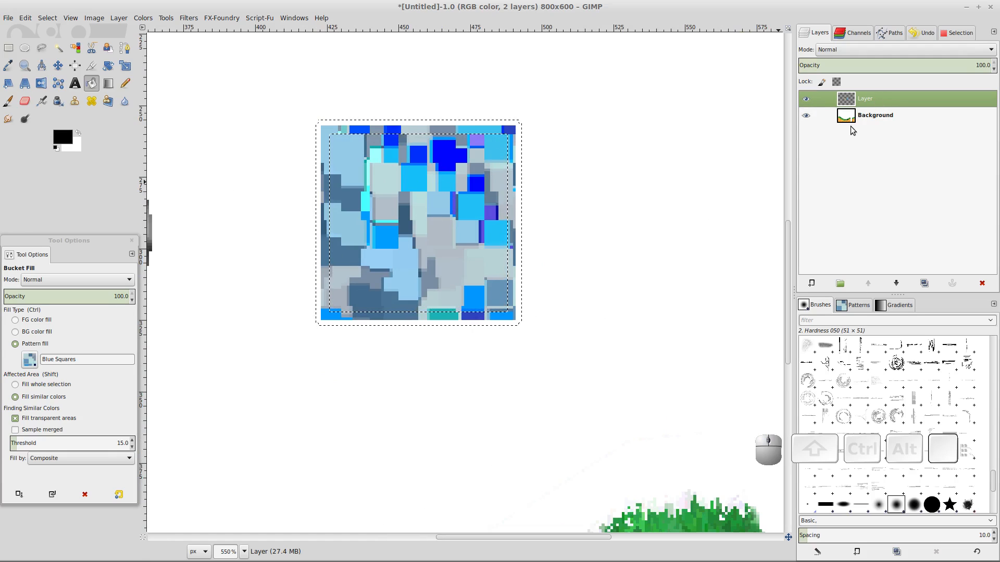
right_click(868, 179)
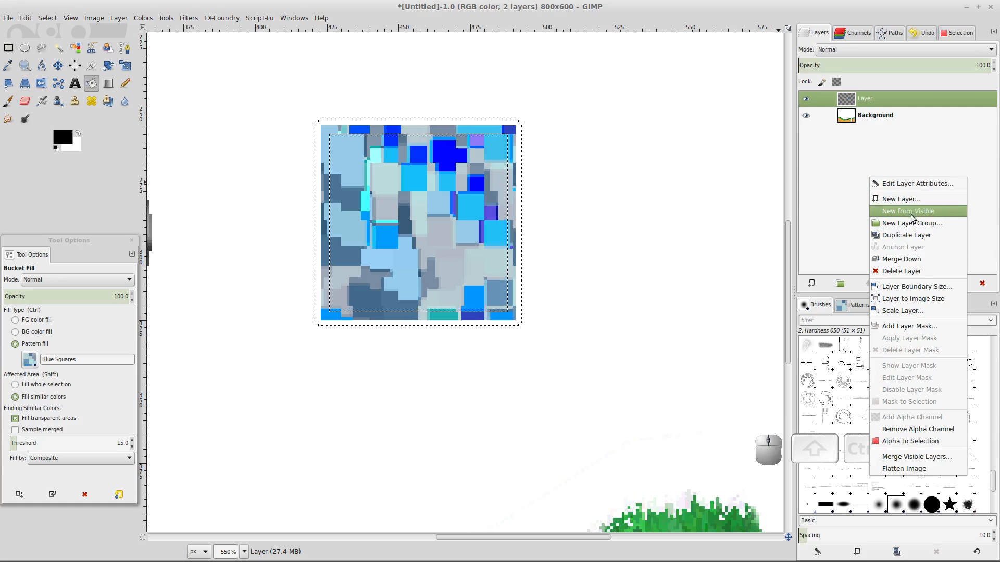
left_click(897, 199)
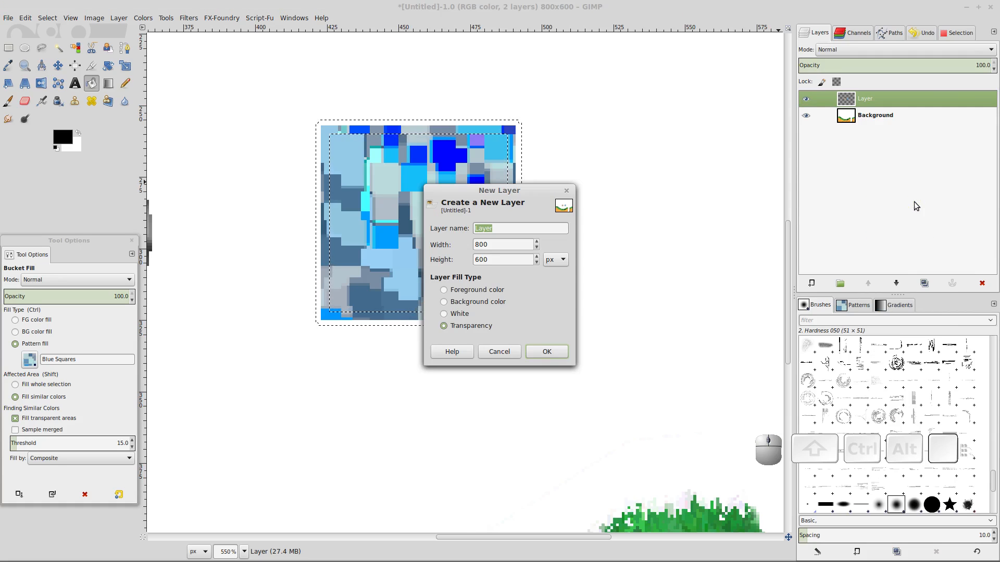
left_click(552, 356)
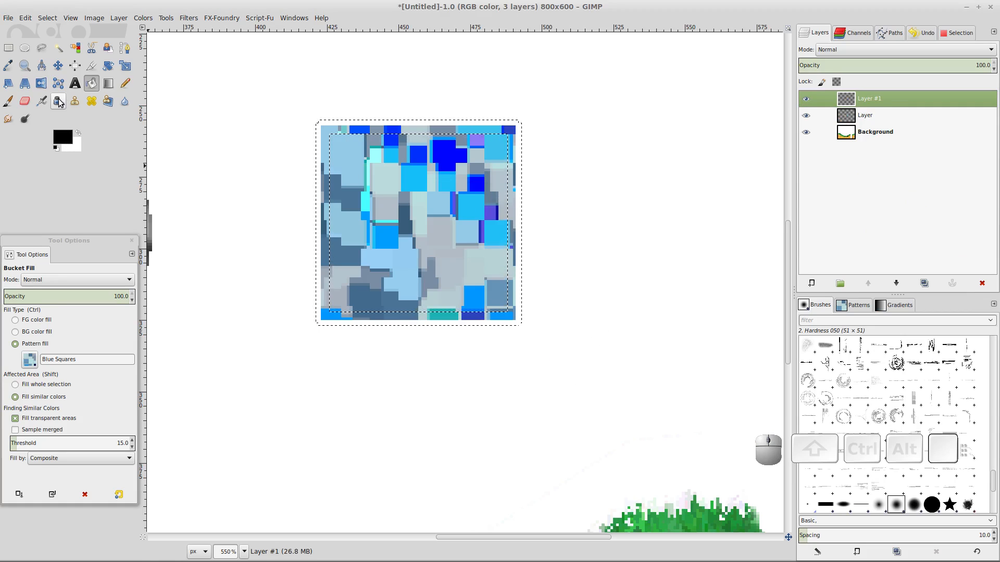
- Fill the border selection around the blue block with the grey weave2 pattern on the new layer
left_click(34, 362)
scroll(92, 449, "down", 5)
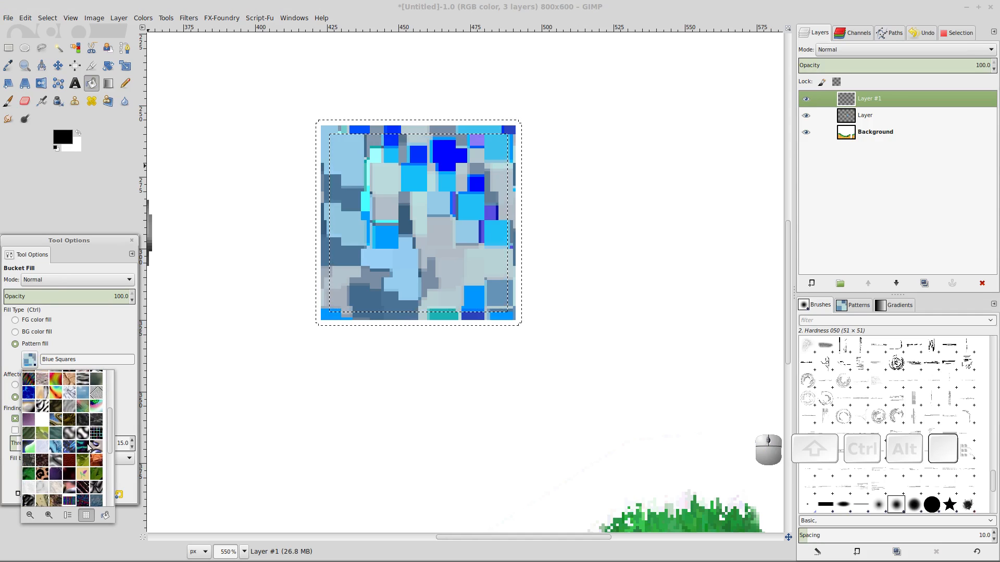
left_click(79, 430)
left_click(338, 320)
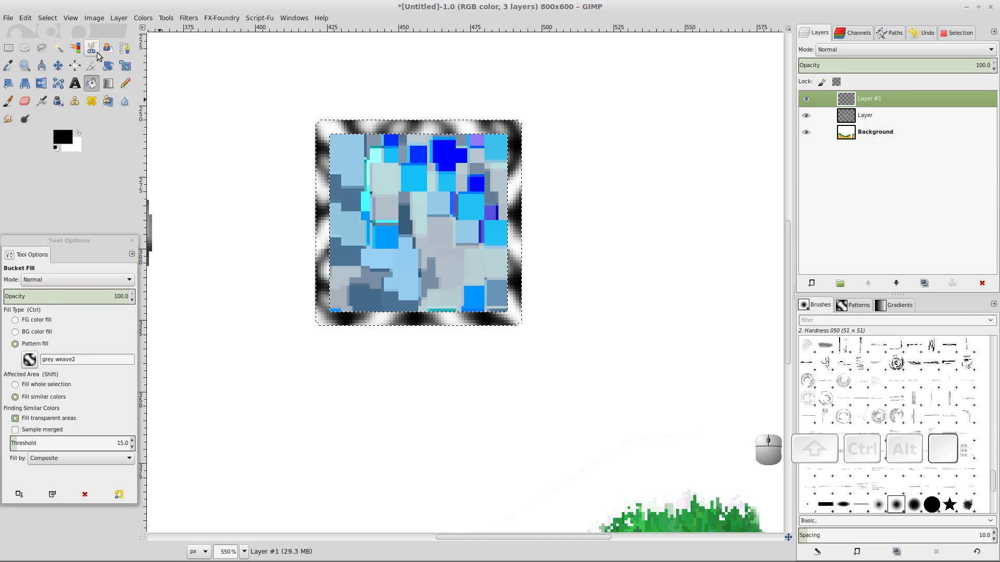
- Brighten the block's grey weave border with Brightness-Contrast
left_click(142, 17)
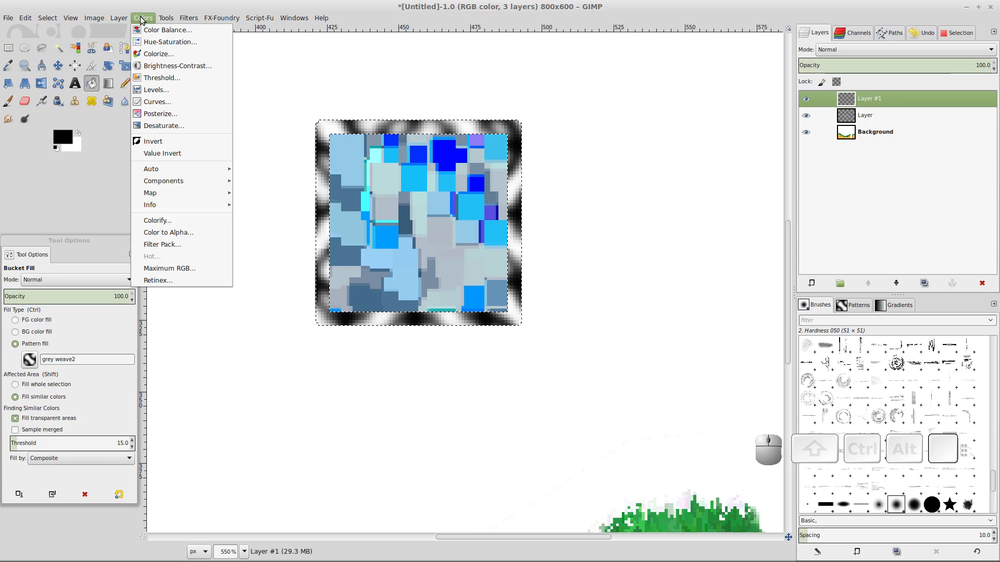
left_click(161, 69)
mouse_move(175, 62)
left_mouse_down()
mouse_move(219, 63)
mouse_move(191, 86)
mouse_move(189, 74)
mouse_move(165, 84)
mouse_move(227, 76)
mouse_move(173, 78)
left_mouse_up()
left_click(241, 130)
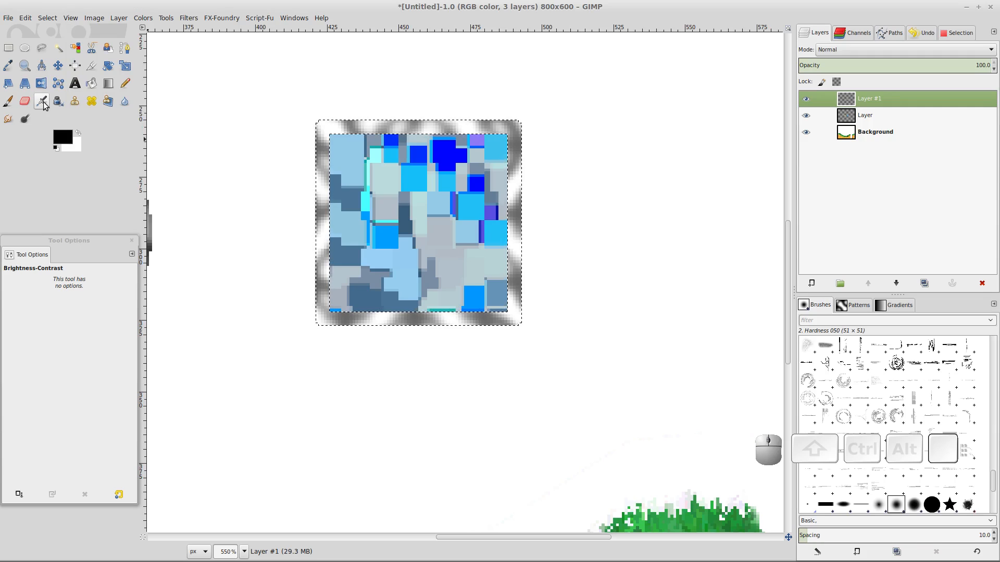
- Darken the outer edges of the block's border with black using the Airbrush at size 20
left_click(43, 103)
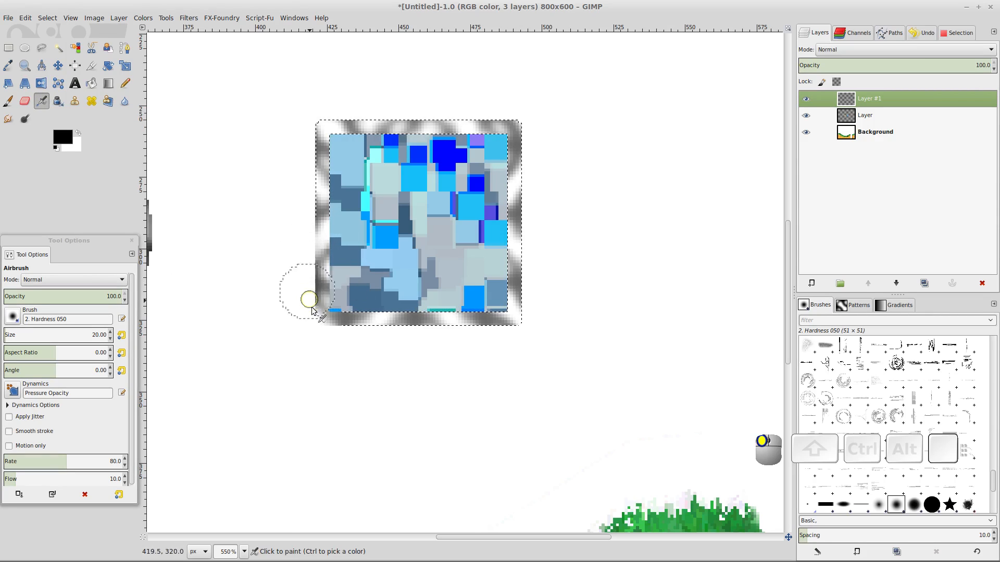
mouse_move(324, 328)
left_mouse_down()
mouse_move(363, 336)
mouse_move(412, 328)
left_mouse_up()
mouse_move(525, 319)
left_mouse_down()
mouse_move(530, 146)
mouse_move(509, 116)
mouse_move(420, 107)
mouse_move(383, 121)
mouse_move(341, 111)
mouse_move(310, 130)
mouse_move(298, 175)
mouse_move(312, 313)
mouse_move(396, 348)
mouse_move(570, 315)
left_mouse_up()
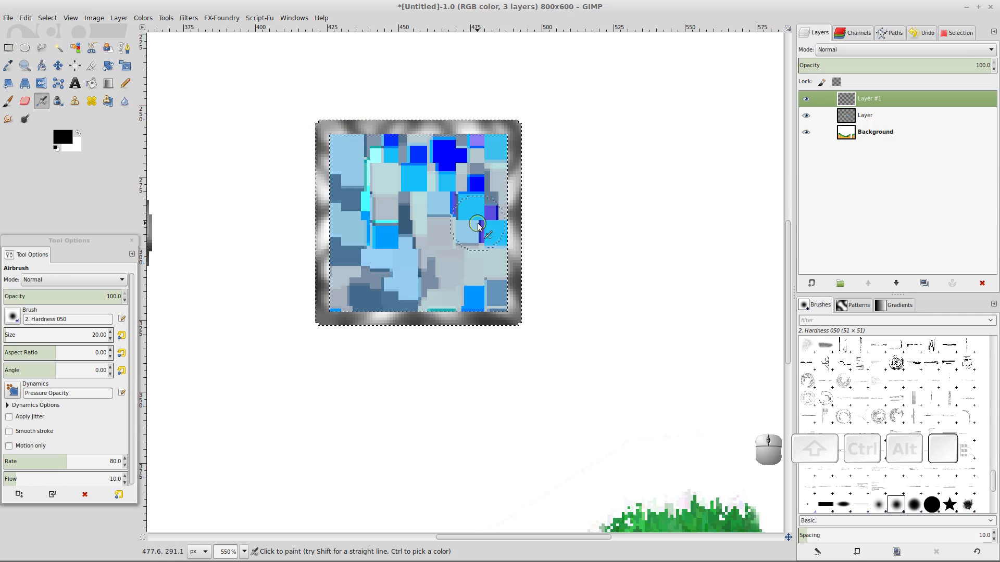
scroll(573, 290, "down", 1, "ctrl")
scroll(572, 289, "down", 4, "ctrl")
scroll(573, 290, "up", 1, "ctrl")
scroll(573, 289, "down", 1, "ctrl")
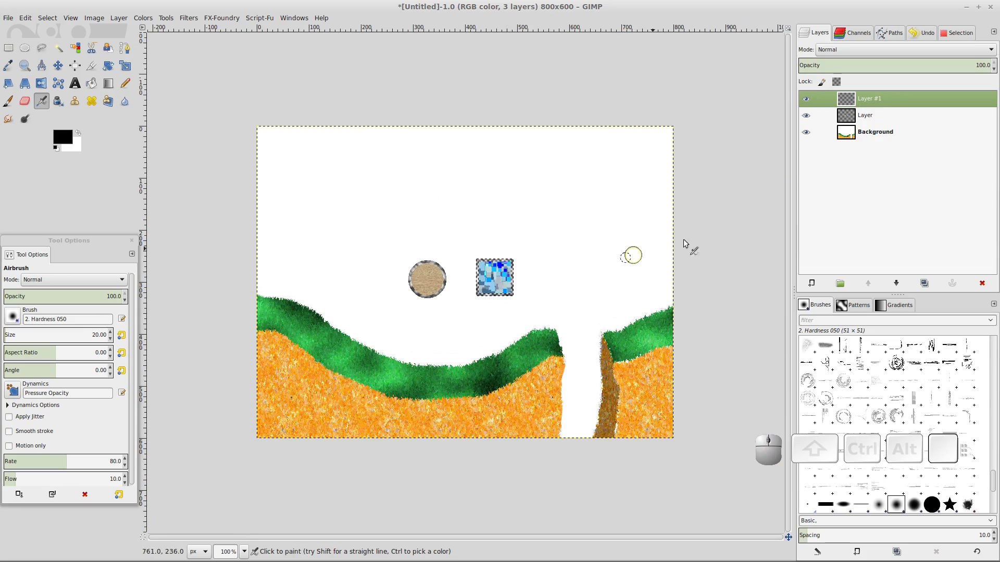
- Merge the border layer down into the ball and block layer, and toggle its visibility to check its contents, leaving it visible
right_click(896, 98)
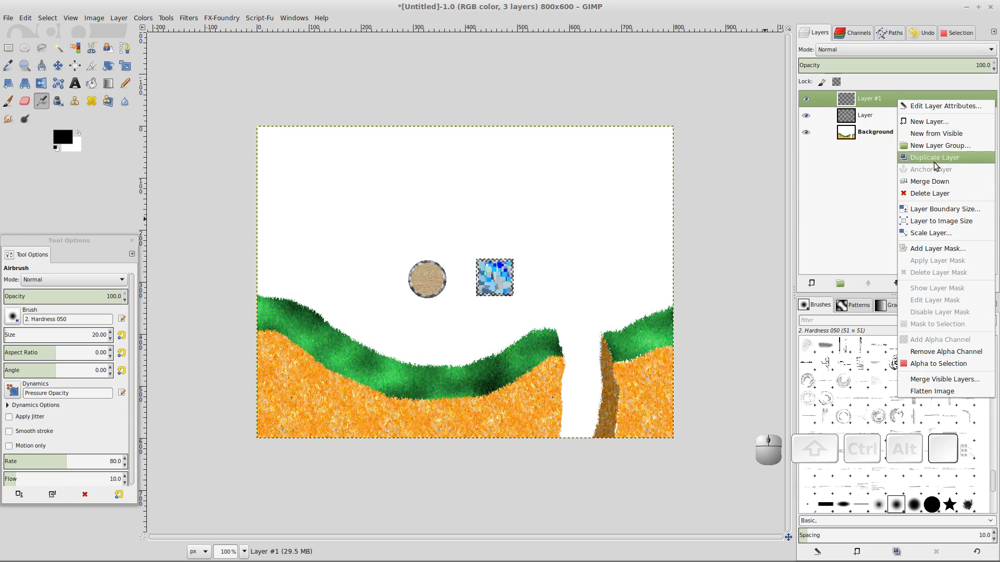
left_click(928, 182)
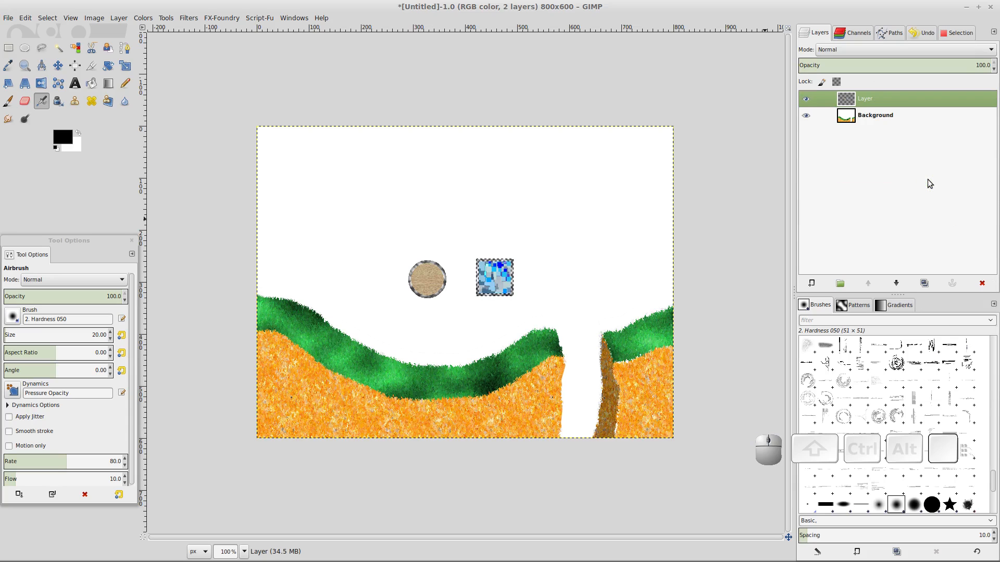
left_click(807, 99)
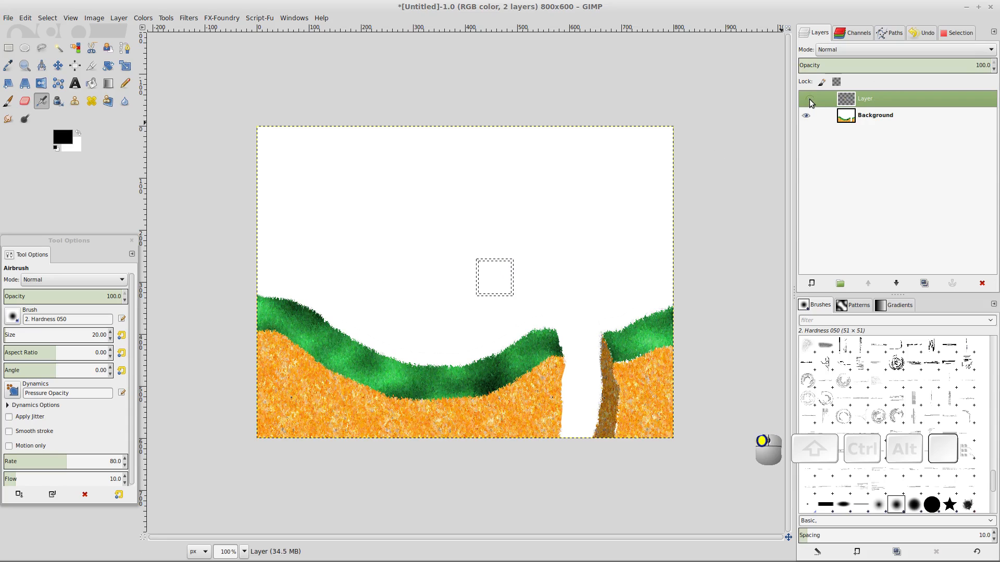
left_click(807, 99)
left_click(809, 99)
left_click(809, 99)
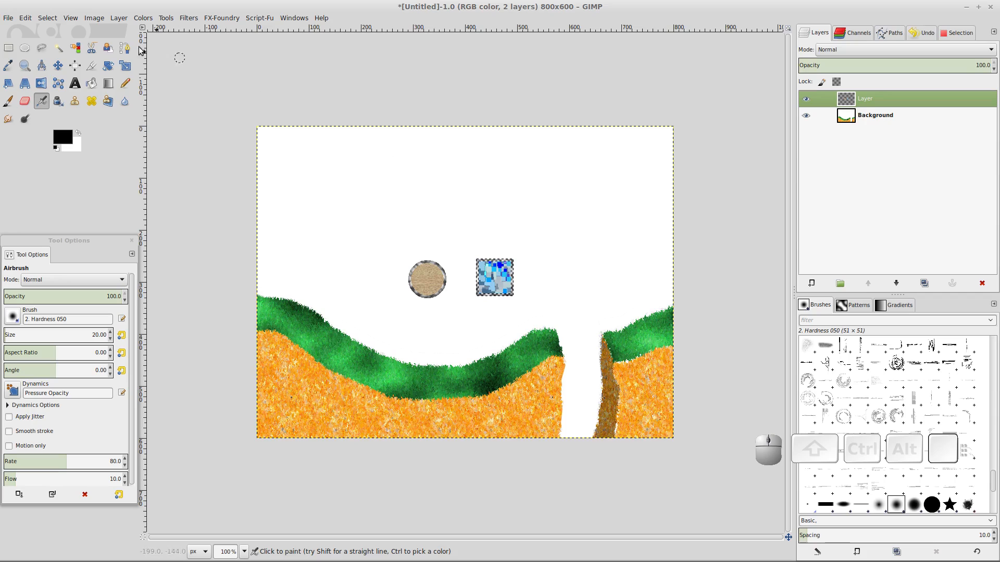
- Clear the border selection and outline a cloud shape about 400 px wide in the sky above the ball with Free Select
left_click(51, 19)
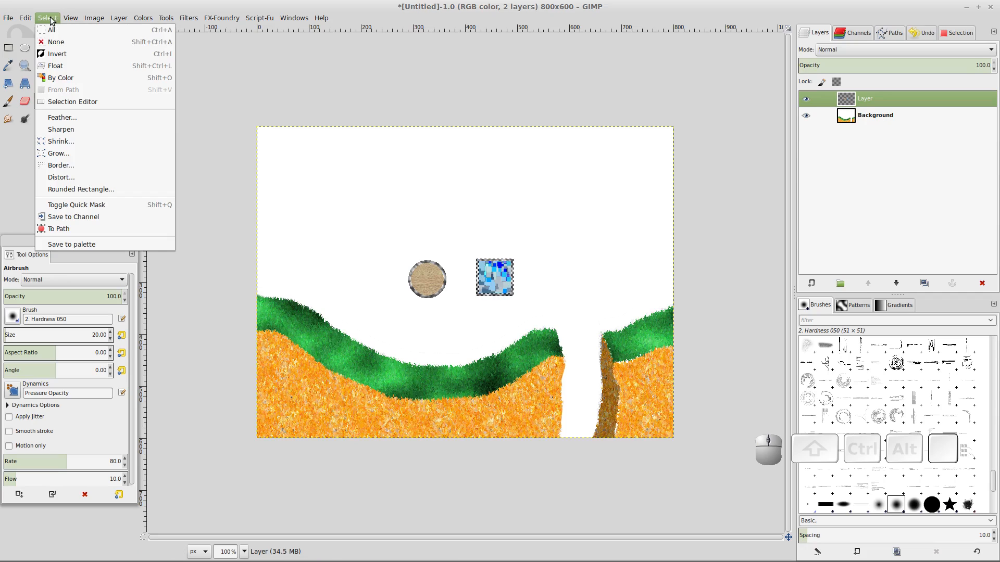
left_click(74, 45)
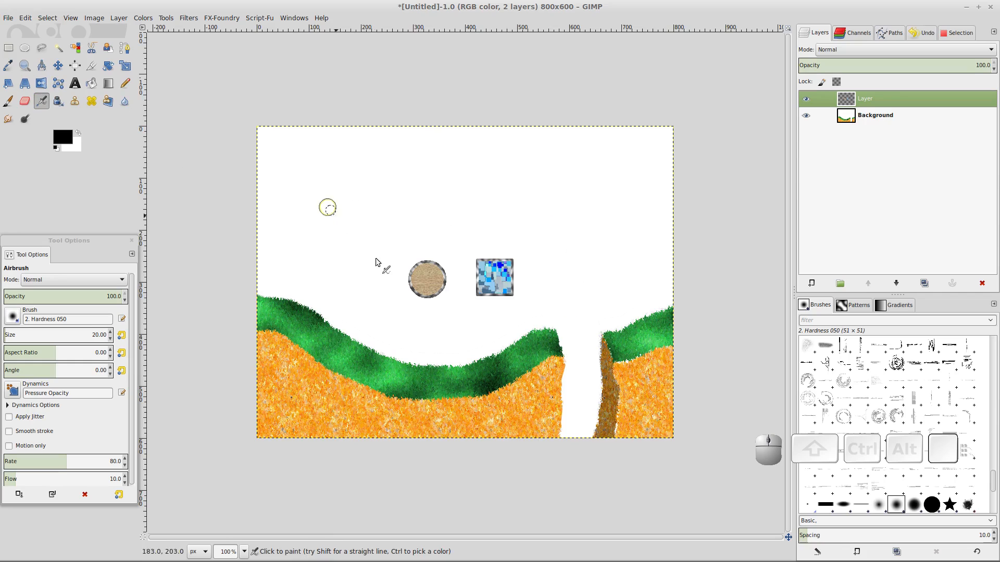
left_click(42, 49)
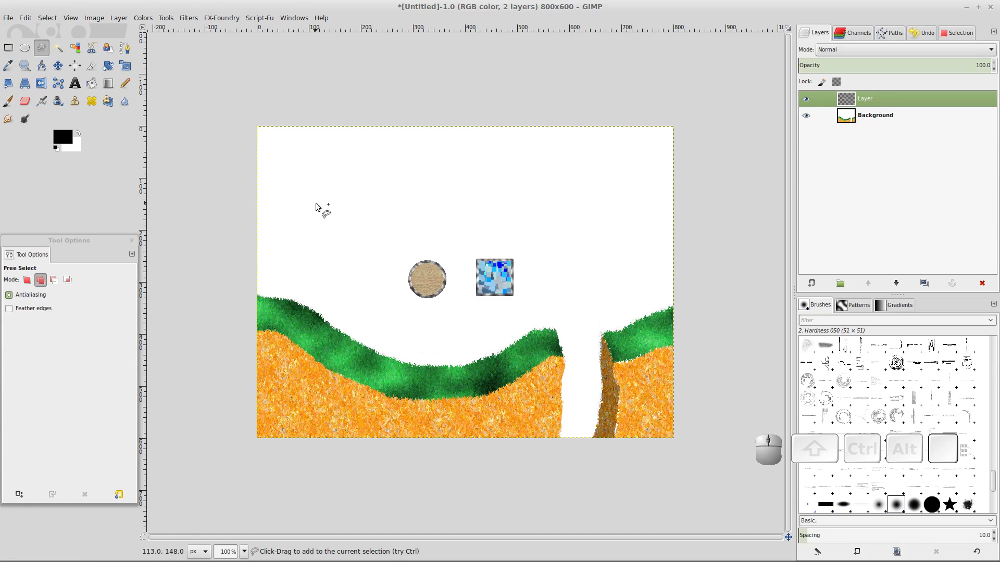
mouse_move(315, 199)
left_mouse_down()
mouse_move(338, 235)
mouse_move(355, 224)
mouse_move(360, 236)
mouse_move(394, 236)
mouse_move(413, 222)
mouse_move(435, 225)
mouse_move(456, 202)
mouse_move(484, 200)
mouse_move(489, 182)
mouse_move(437, 148)
mouse_move(403, 164)
mouse_move(363, 142)
mouse_move(349, 165)
mouse_move(313, 152)
mouse_move(287, 177)
mouse_move(291, 201)
mouse_move(312, 202)
left_mouse_up()
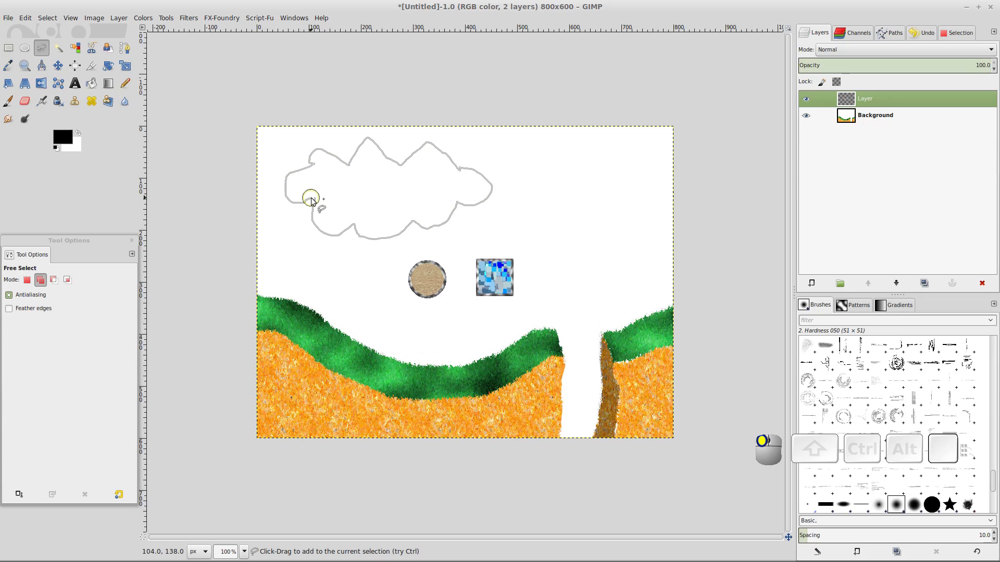
left_click_drag(316, 201, 316, 200)
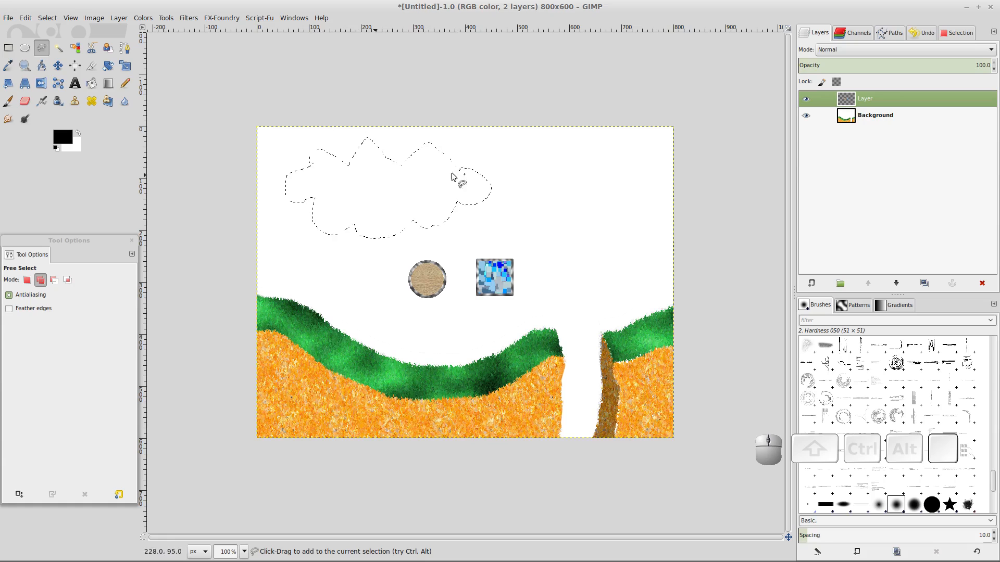
- Distort the cloud selection's outline with threshold 127, spread 8, granularity 4 and smooth 2
left_click(48, 18)
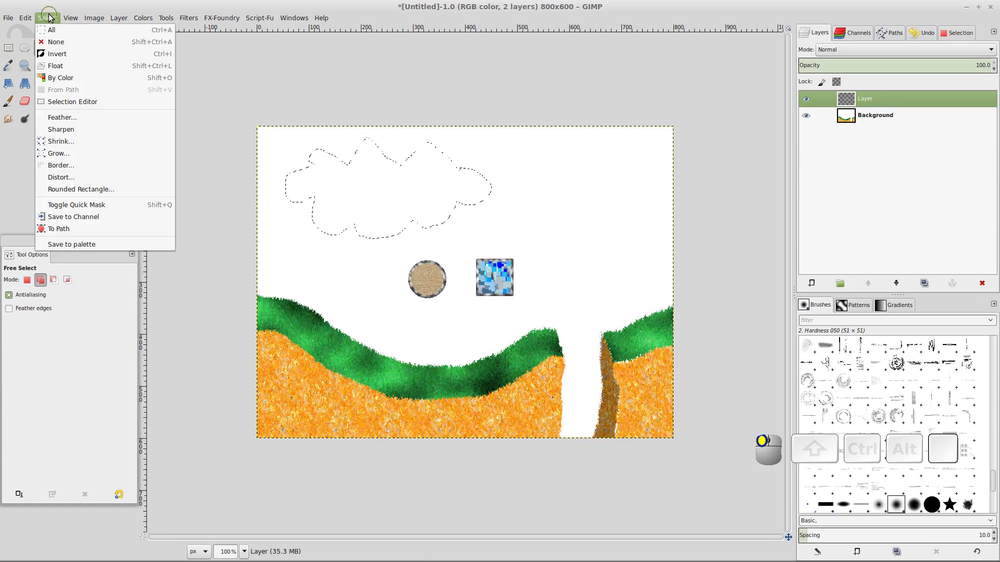
left_click(80, 177)
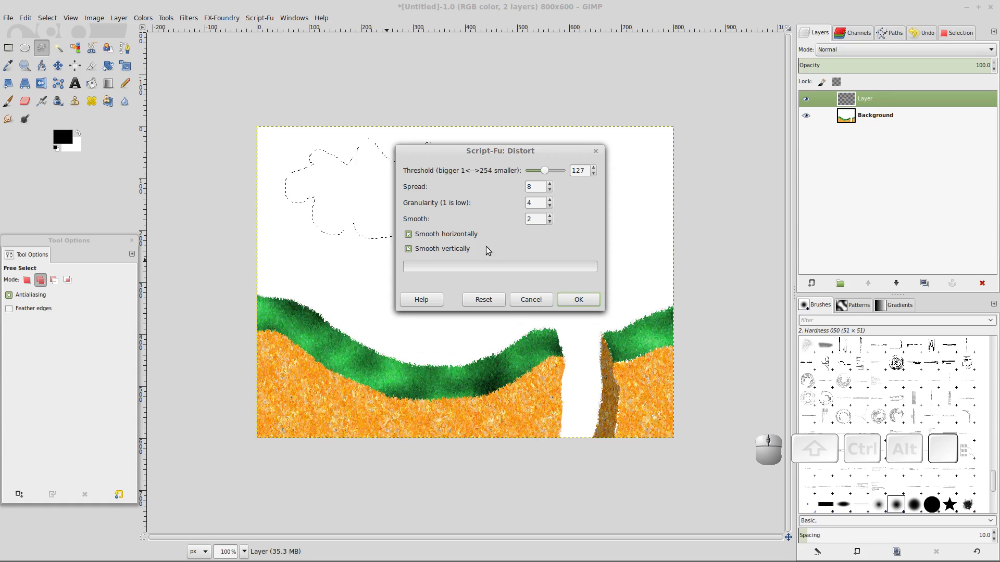
left_click(579, 301)
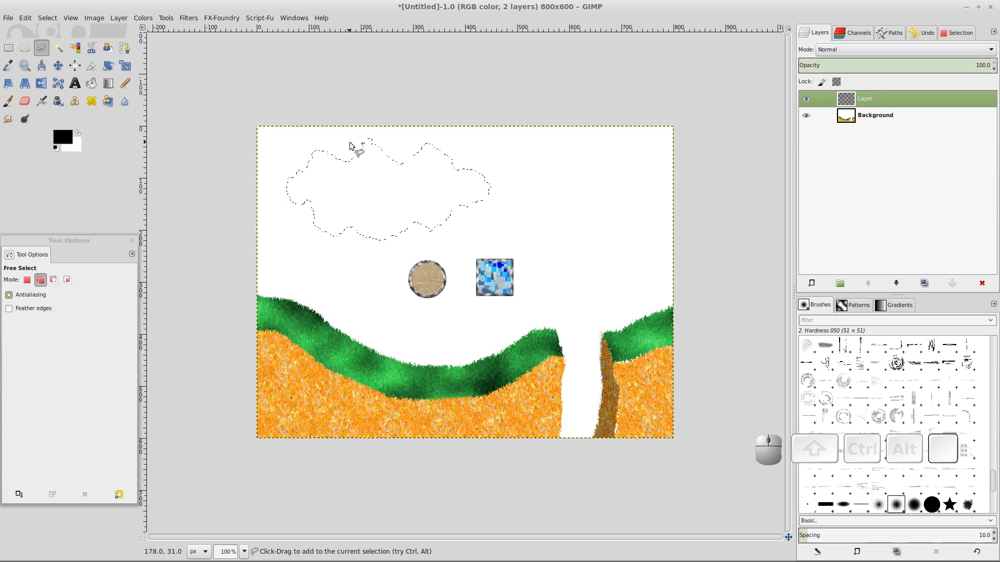
- Render Solid Noise clouds inside the cloud selection with detail 10, X size 9.0 and Y size 2.8
left_click(186, 19)
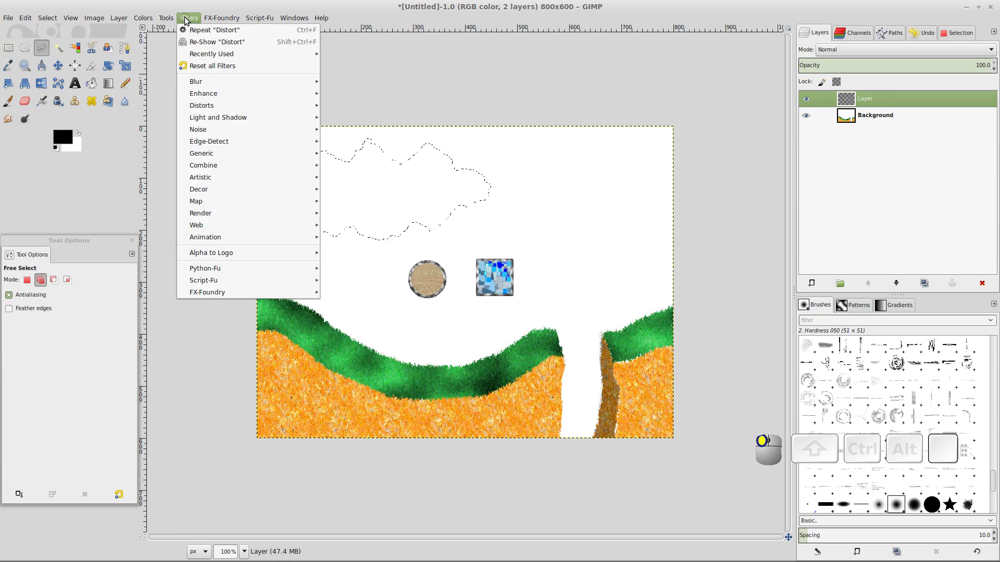
mouse_move(238, 169)
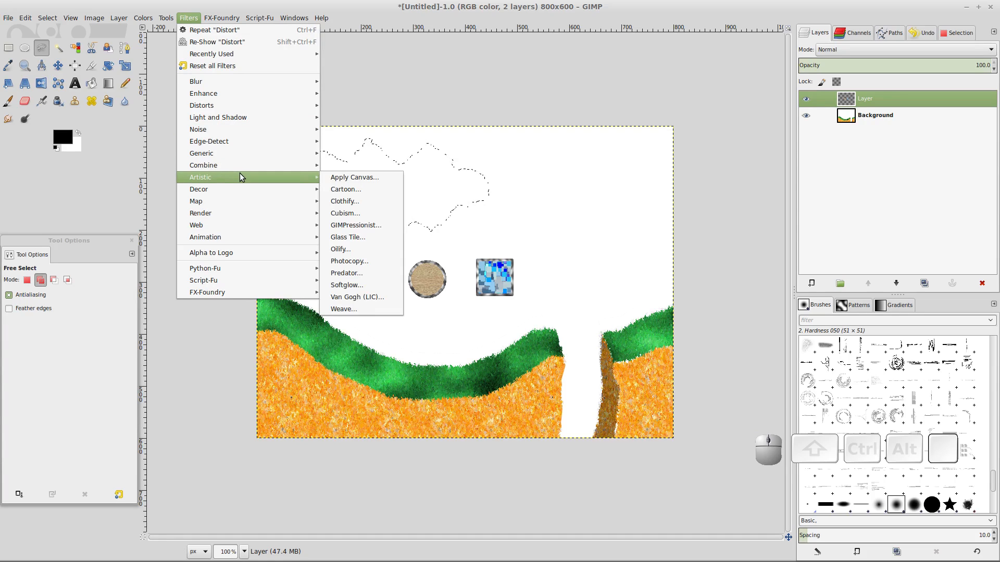
mouse_move(242, 211)
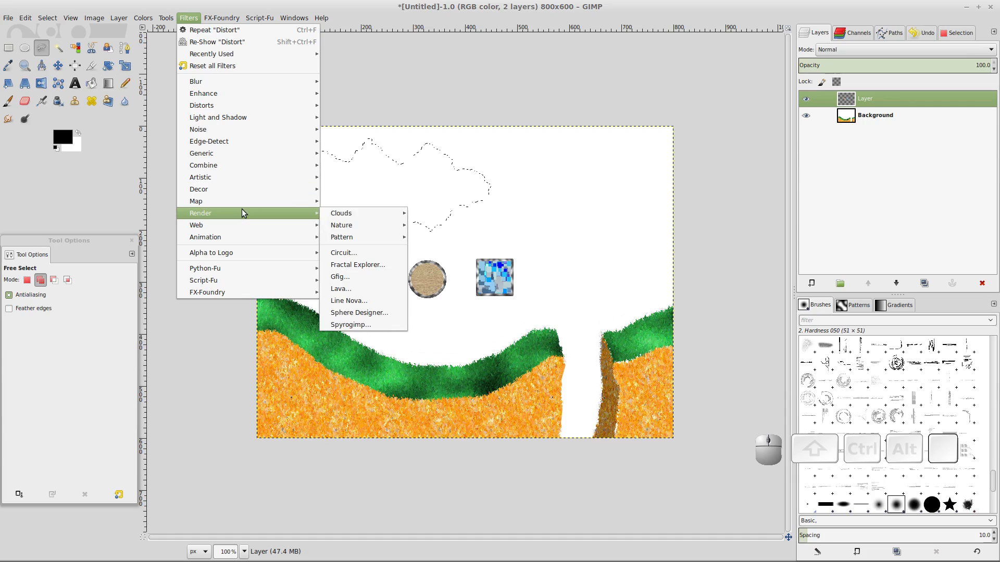
mouse_move(363, 214)
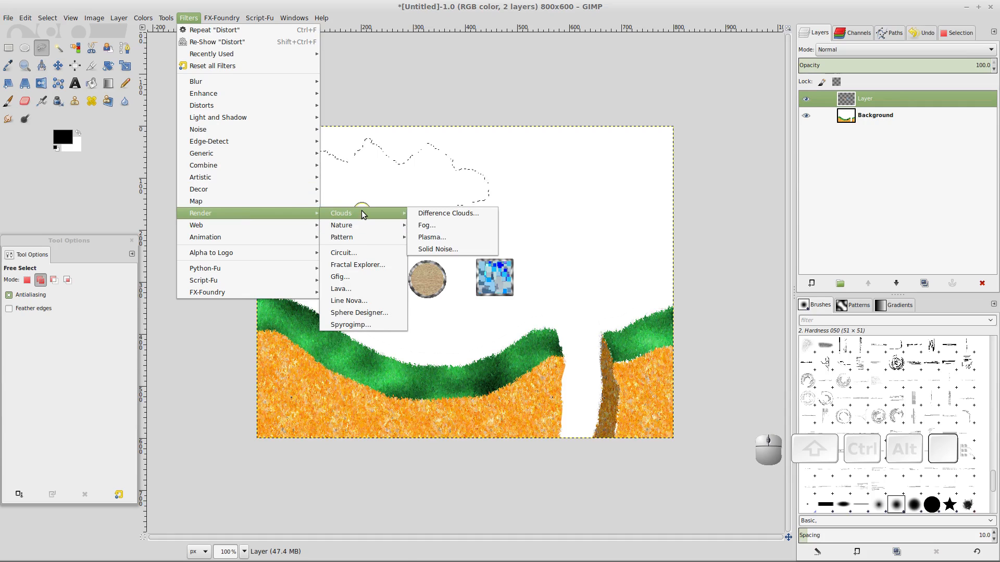
left_click(450, 249)
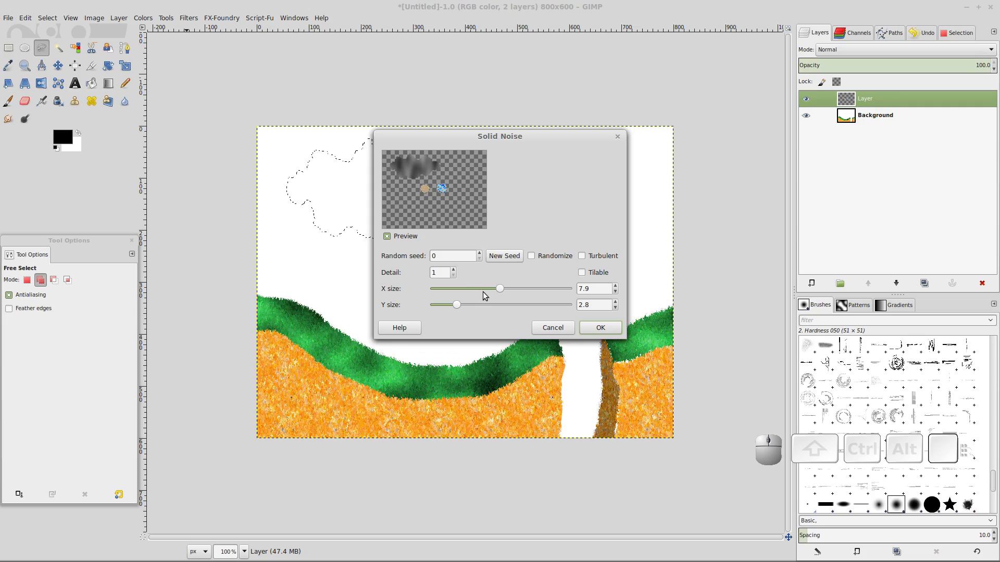
left_click(453, 268)
left_click(453, 276)
left_click(454, 269)
left_click(454, 270)
left_click_drag(499, 290, 509, 291)
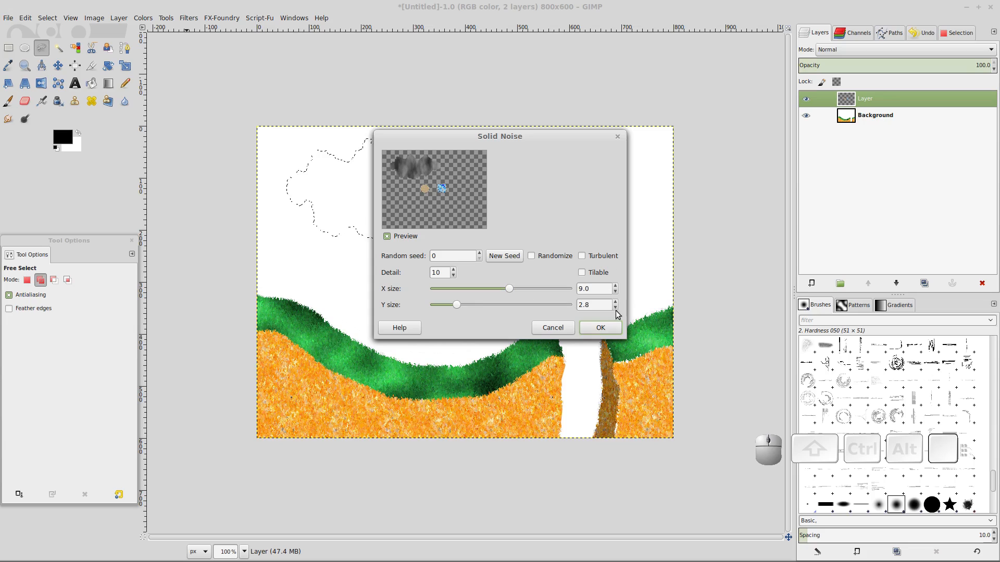
left_click(599, 328)
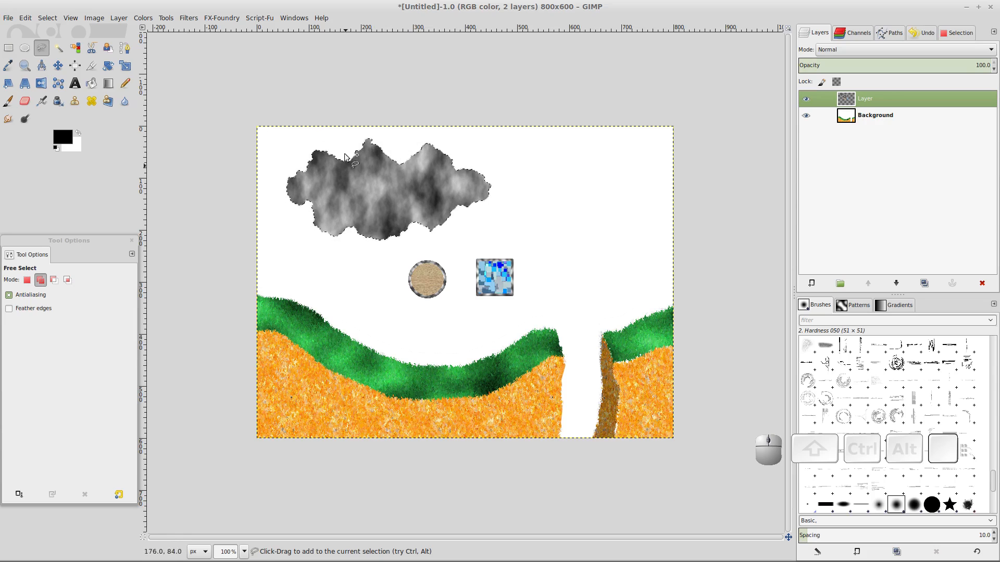
- Colorize the cloud light blue with hue 183, saturation 65 and lightness 58
left_click(144, 19)
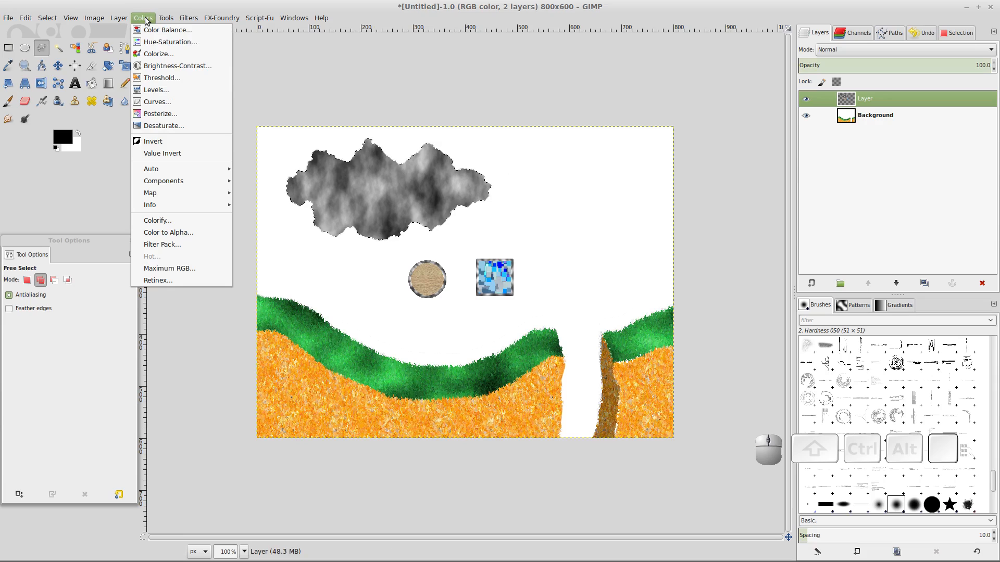
left_click(159, 53)
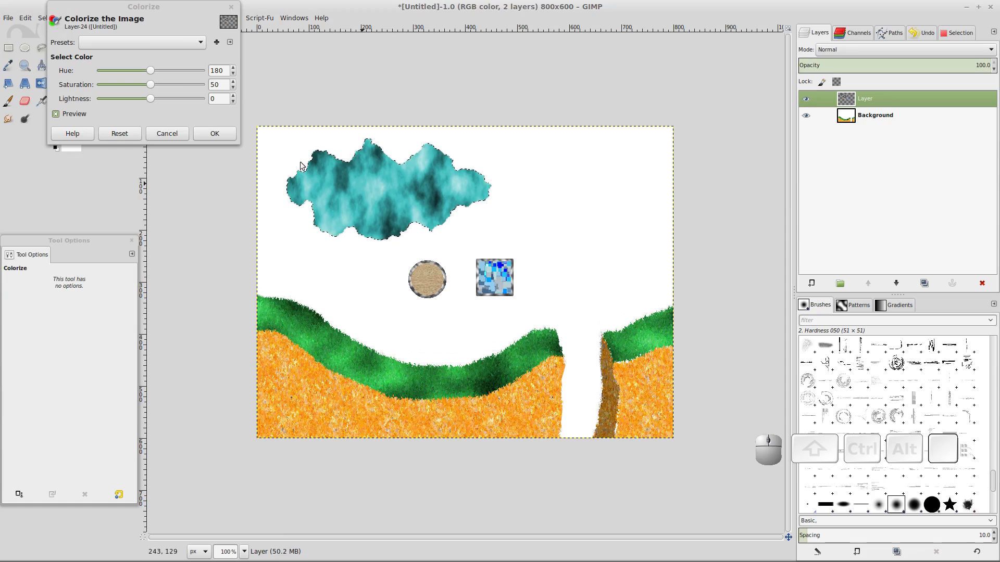
left_click_drag(152, 72, 183, 107)
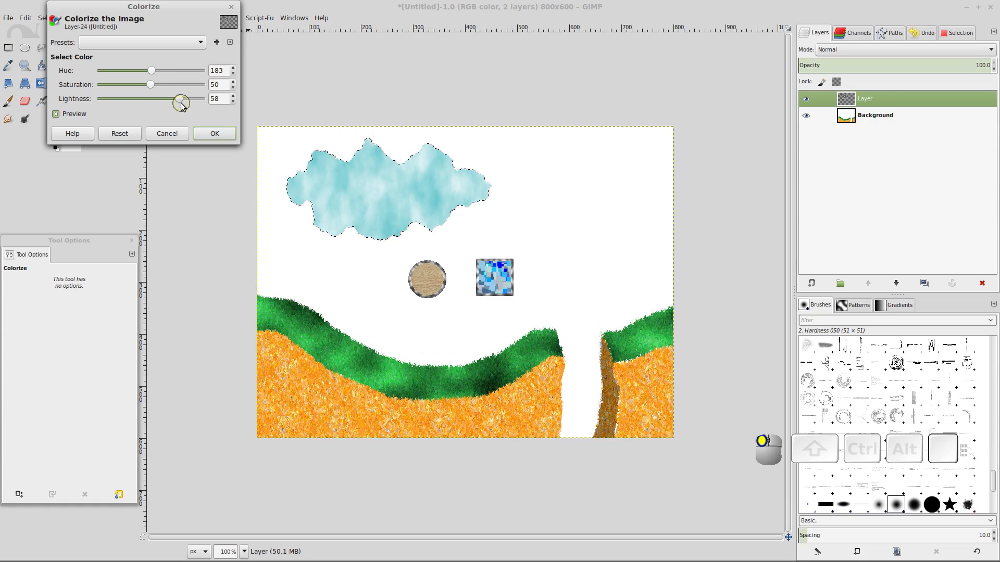
left_click_drag(152, 86, 168, 96)
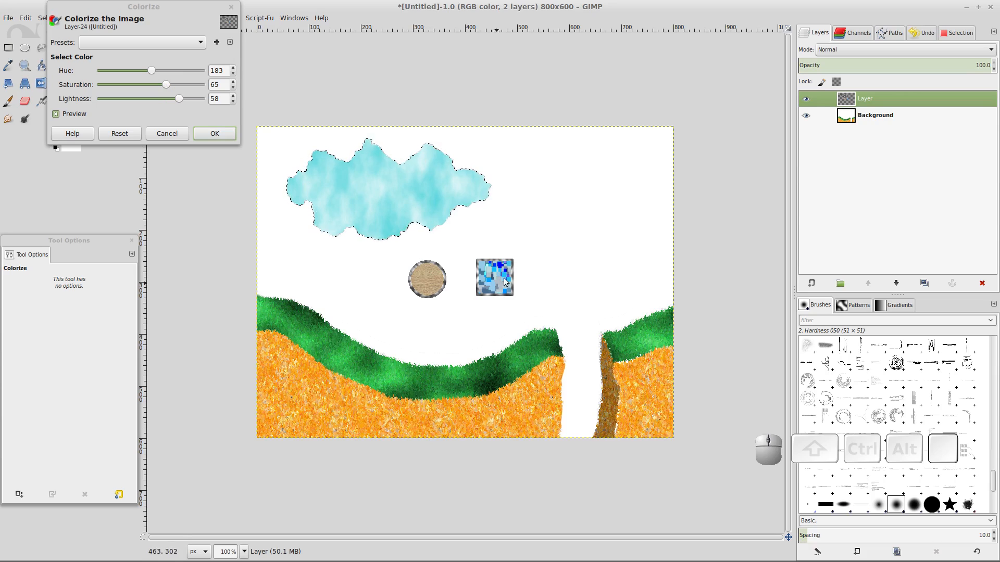
left_click(220, 135)
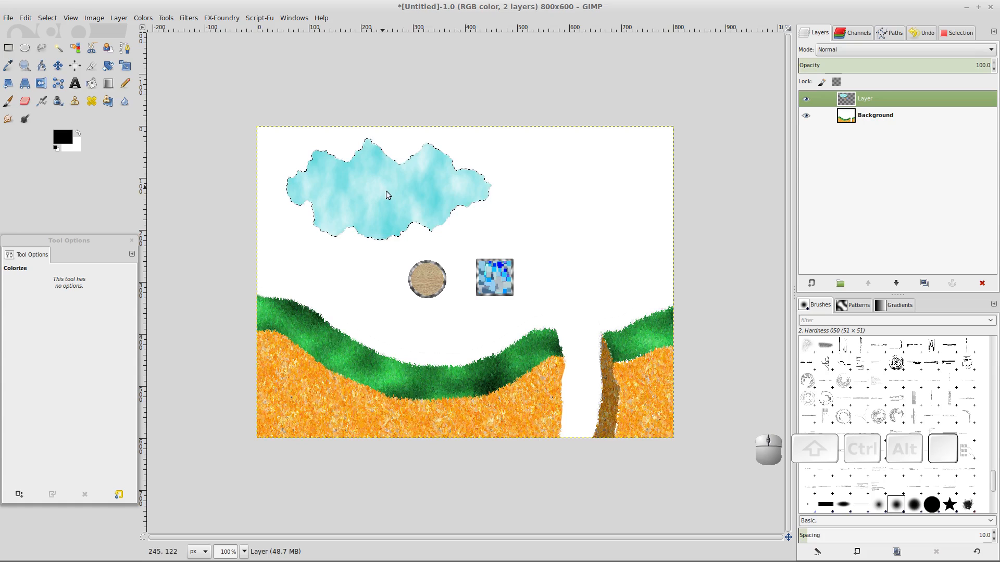
- Clear the cloud selection to check its look, and undo the deselection
left_click(47, 20)
left_click(55, 42)
left_click(27, 18)
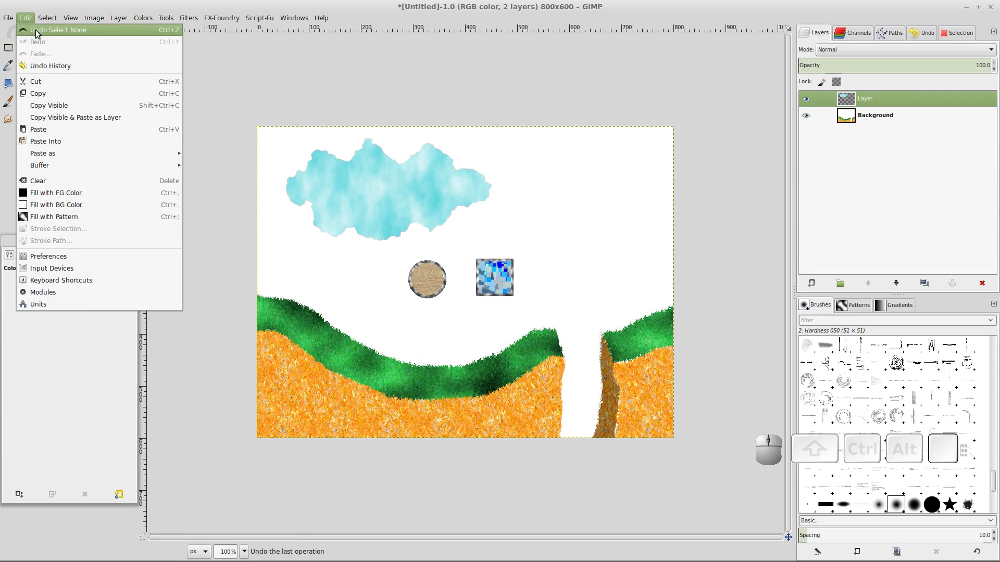
left_click(36, 29)
- Darken the cloud's edges with black using the Airbrush at size 20, and clear the selection
left_click(43, 101)
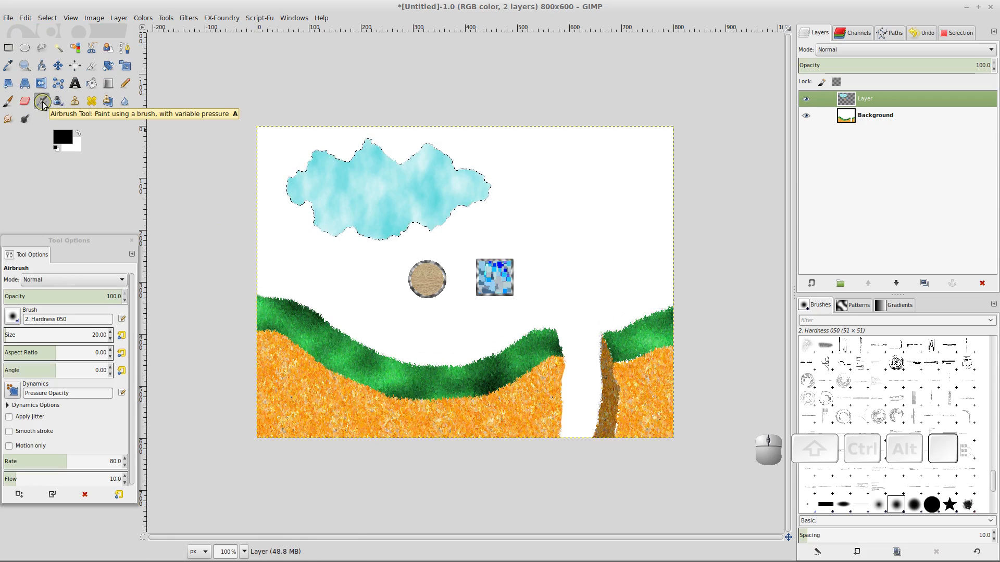
mouse_move(282, 188)
left_mouse_down()
mouse_move(305, 201)
mouse_move(316, 228)
mouse_move(360, 240)
mouse_move(314, 232)
mouse_move(361, 241)
mouse_move(435, 228)
mouse_move(492, 188)
mouse_move(437, 233)
mouse_move(413, 224)
mouse_move(324, 268)
mouse_move(405, 185)
mouse_move(401, 166)
mouse_move(306, 173)
mouse_move(358, 150)
mouse_move(343, 164)
mouse_move(352, 168)
mouse_move(315, 151)
mouse_move(303, 174)
mouse_move(290, 166)
mouse_move(284, 185)
left_mouse_up()
mouse_move(467, 170)
left_mouse_down()
mouse_move(453, 166)
mouse_move(552, 170)
mouse_move(553, 180)
left_mouse_up()
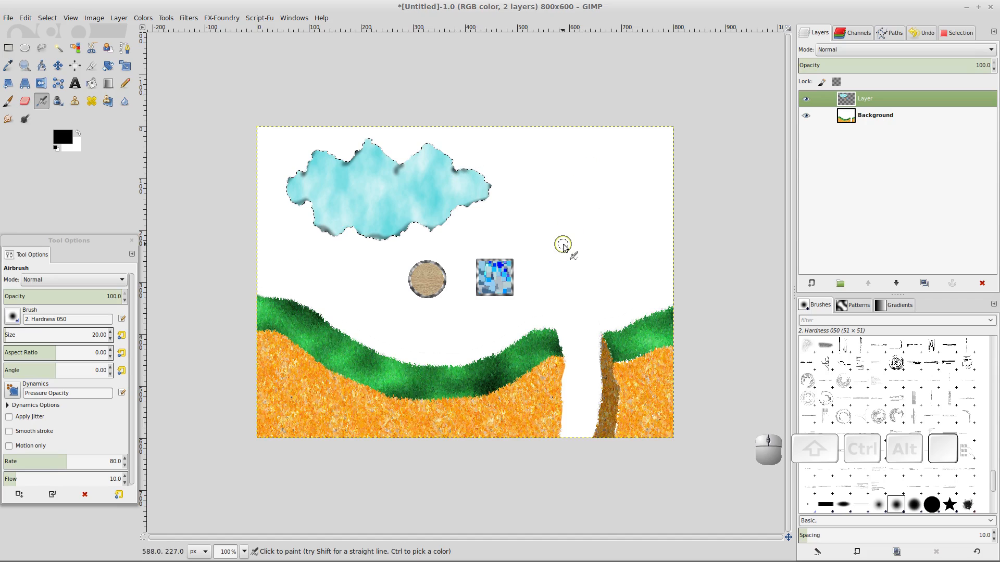
left_click(47, 18)
left_click(56, 42)
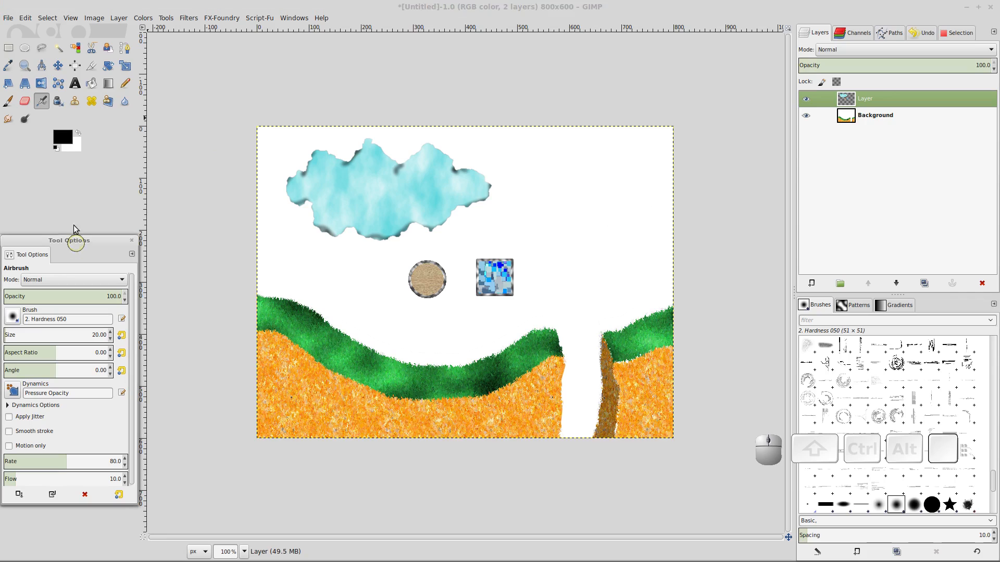
- Outline a domed saucer shape beside the cloud by adding overlapping ellipse selections of about 138 × 67 px and 96 × 97 px
left_click(23, 48)
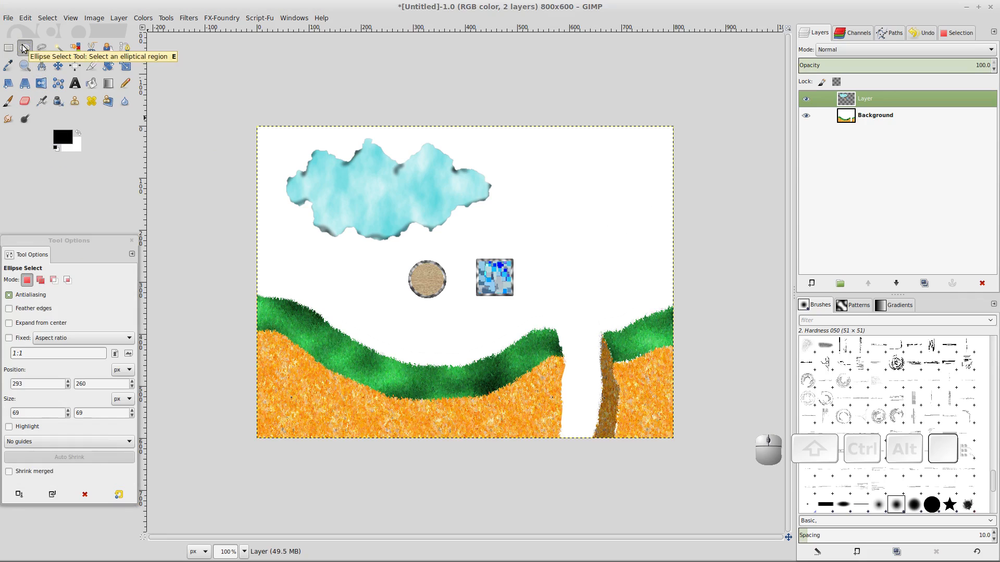
left_click(40, 281)
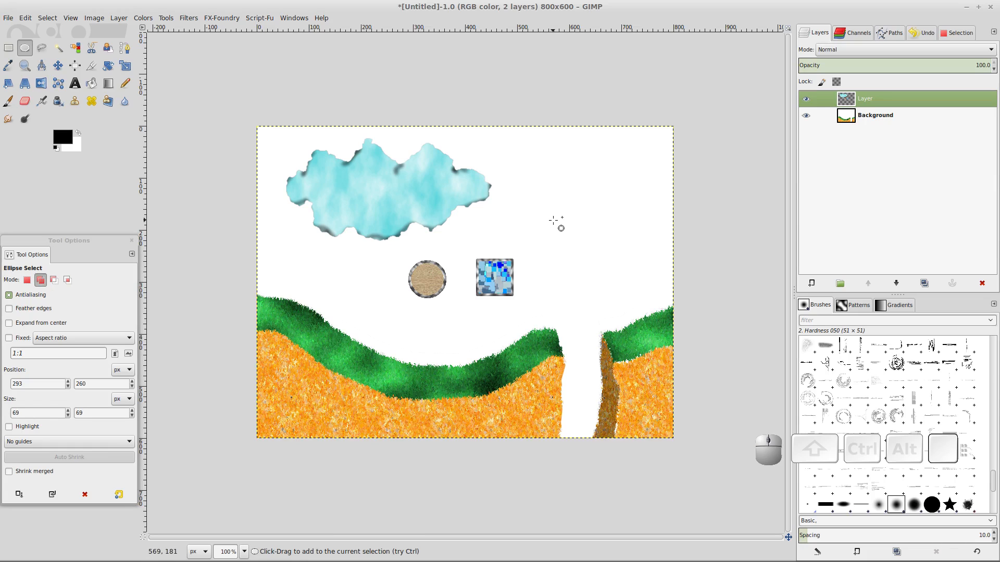
left_click_drag(558, 218, 631, 253)
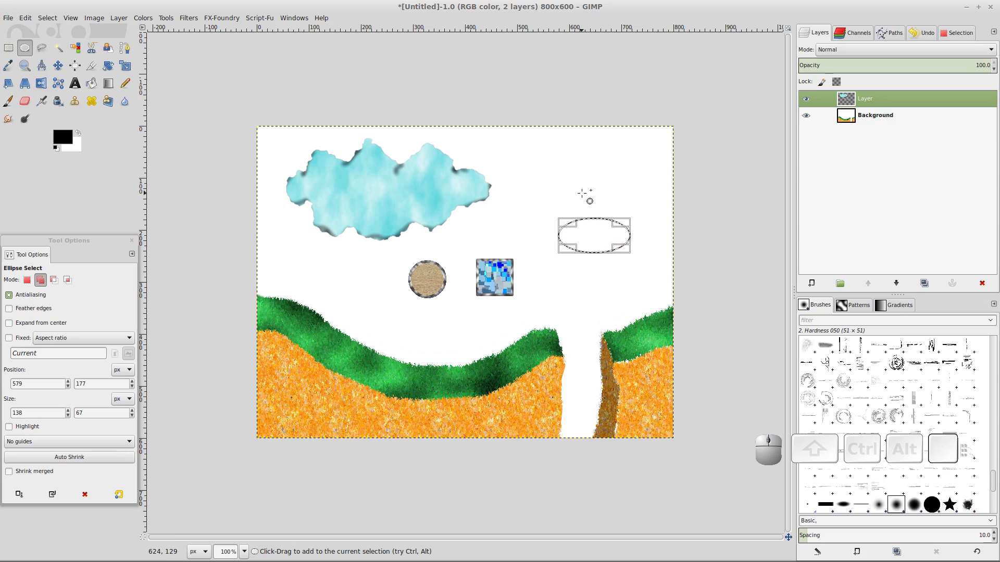
left_click_drag(582, 193, 620, 233)
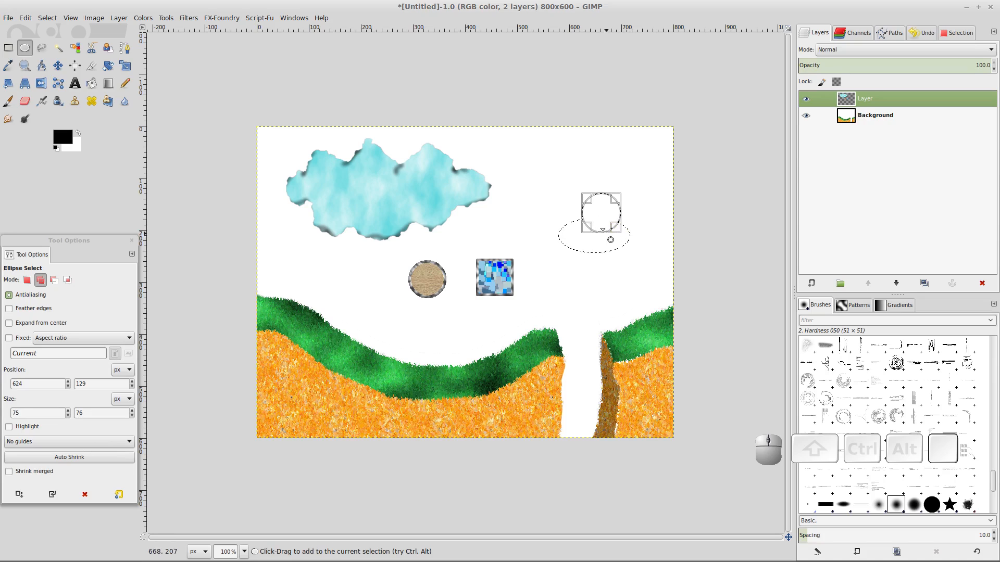
mouse_move(586, 227)
left_mouse_down()
mouse_move(571, 228)
mouse_move(576, 238)
left_mouse_up()
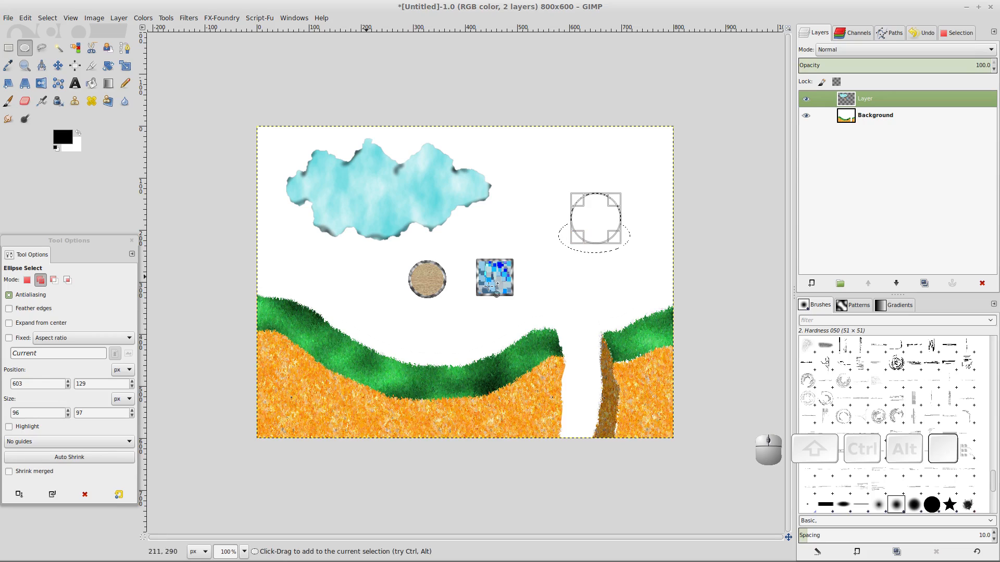
- Set the foreground color to blue 34b6d2 and fill the domed shape using the Airbrush at size 61.24
left_click(62, 137)
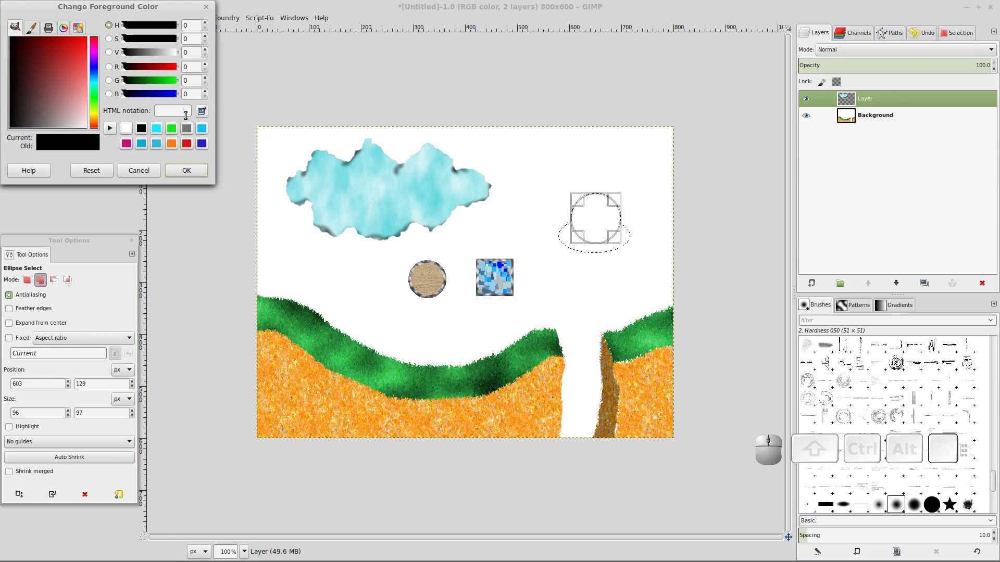
left_click(155, 145)
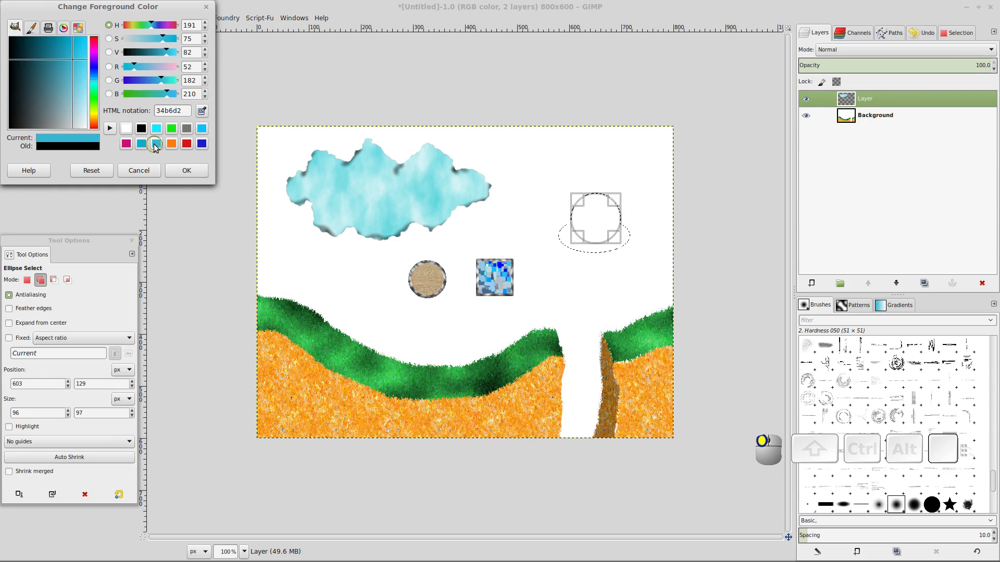
left_click(186, 171)
left_click(42, 102)
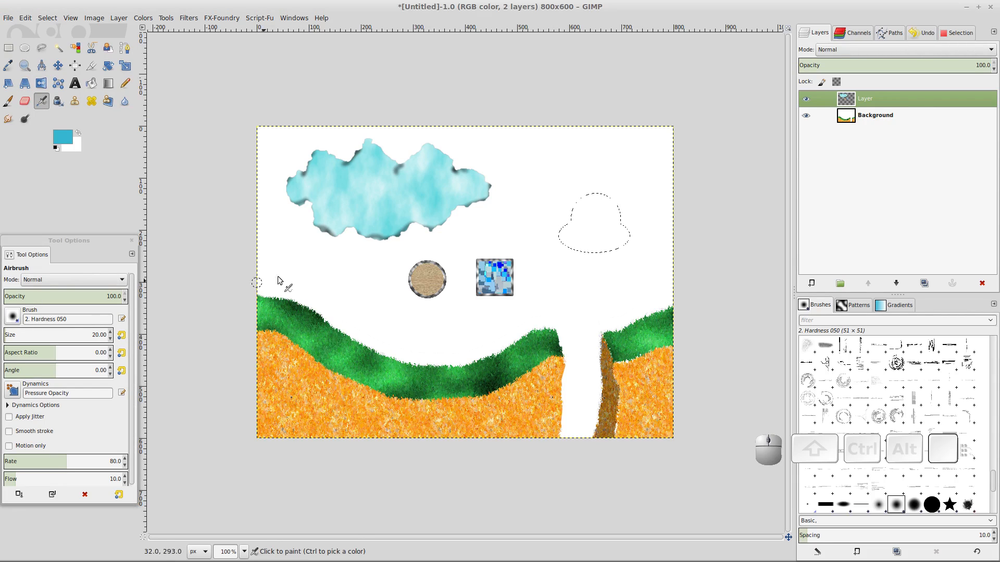
left_click(51, 334)
left_click_drag(50, 334, 10, 338)
left_click_drag(561, 239, 565, 235)
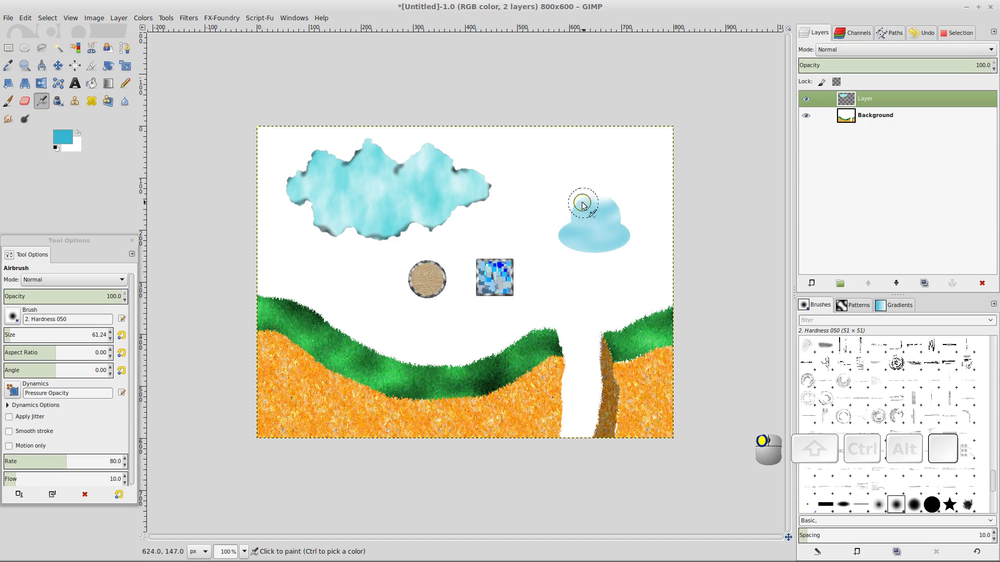
left_click_drag(615, 202, 628, 216)
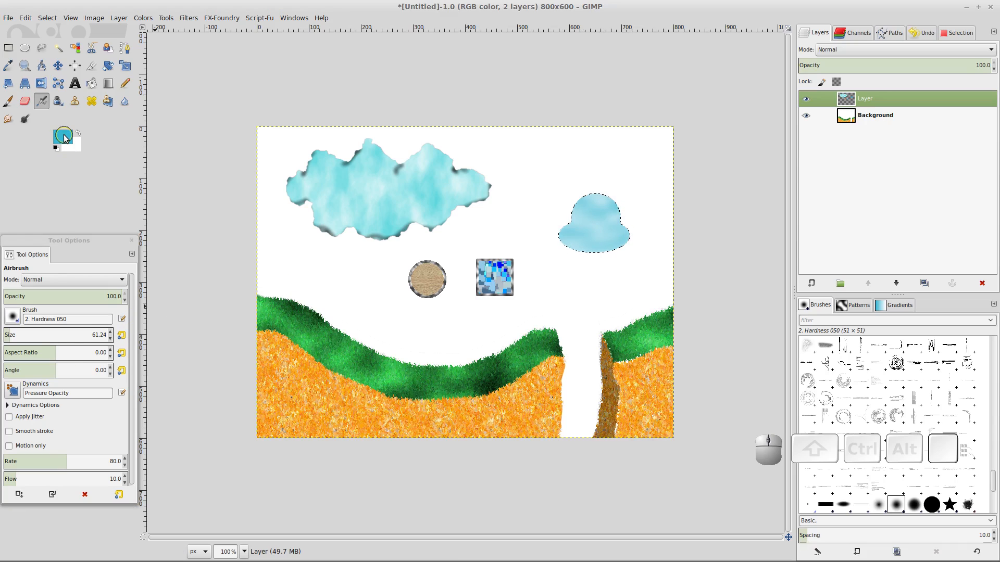
- Set the foreground color to orange dc9c12 and airbrush the lower ellipse of the domed shape
left_click(65, 137)
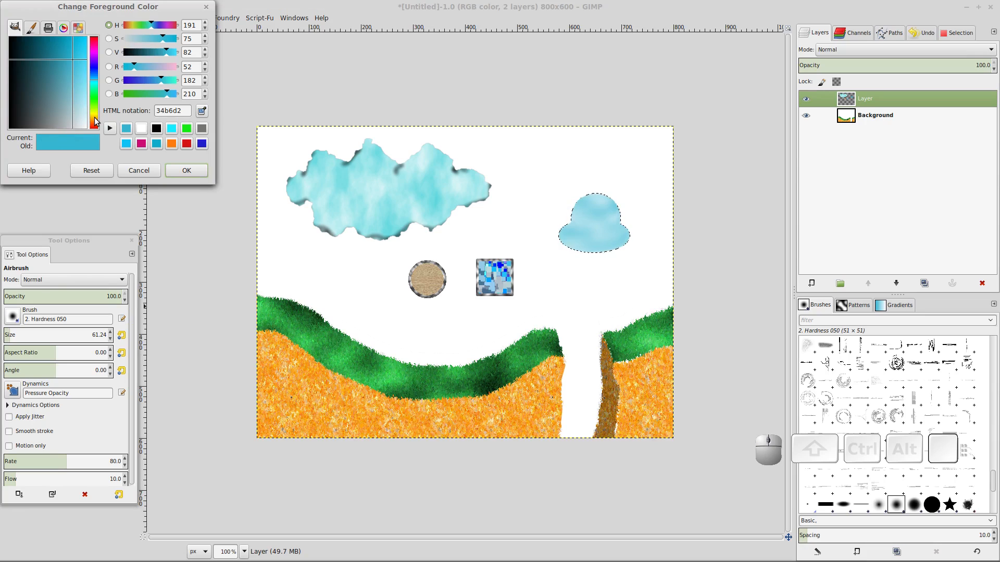
left_click(95, 121)
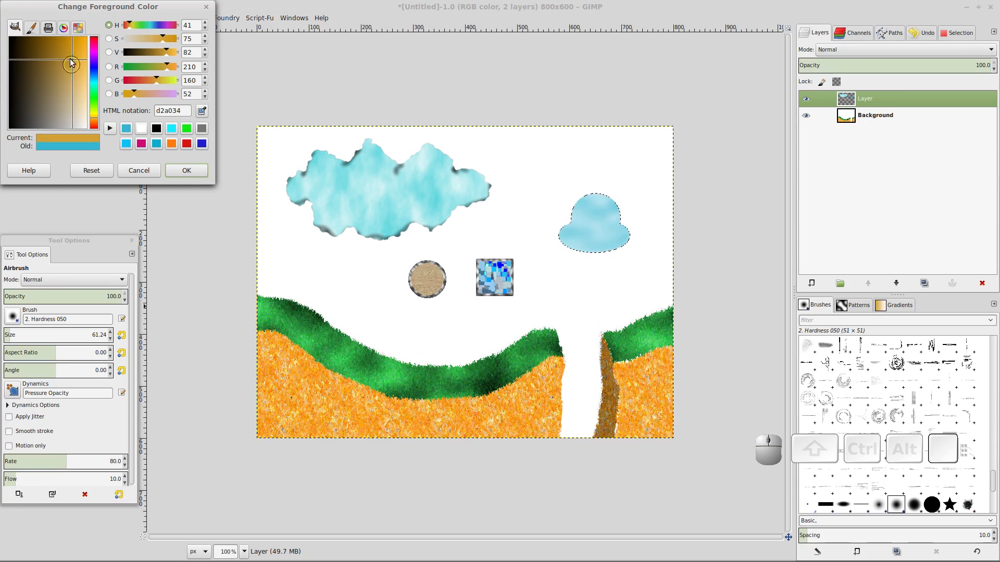
left_click(76, 45)
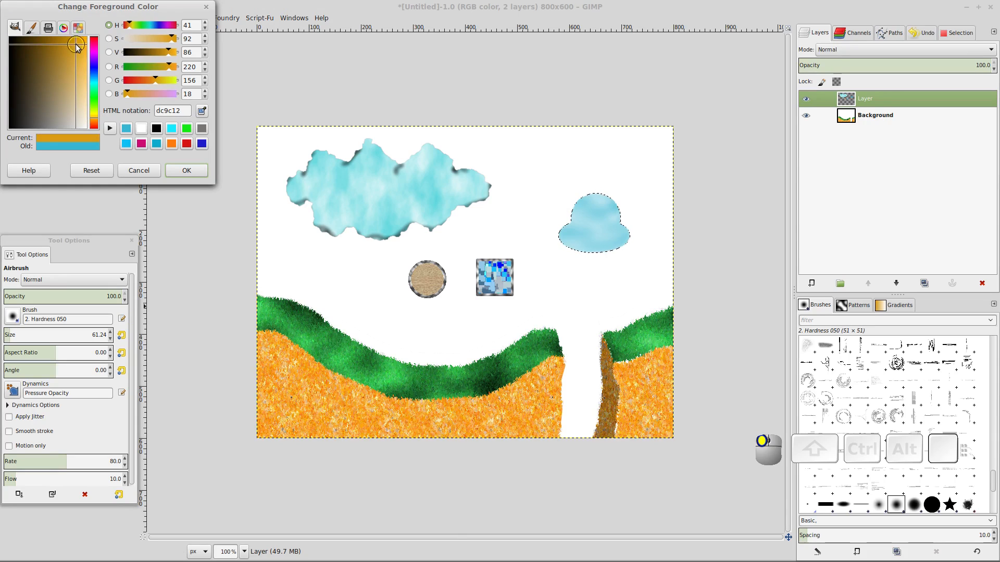
left_click(187, 170)
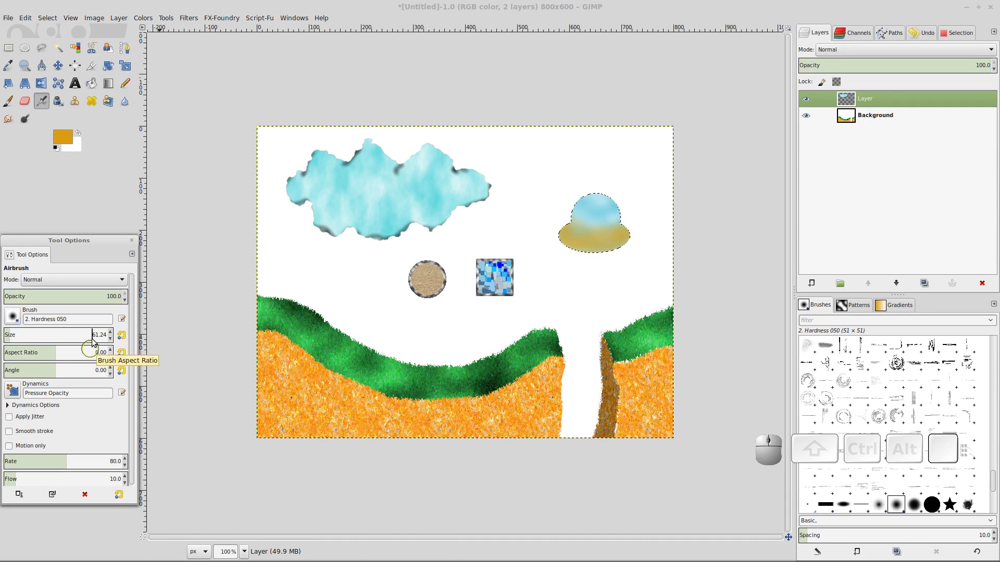
- Set the foreground color to green 248c3f and airbrush over the orange base of the domed shape
left_click(63, 138)
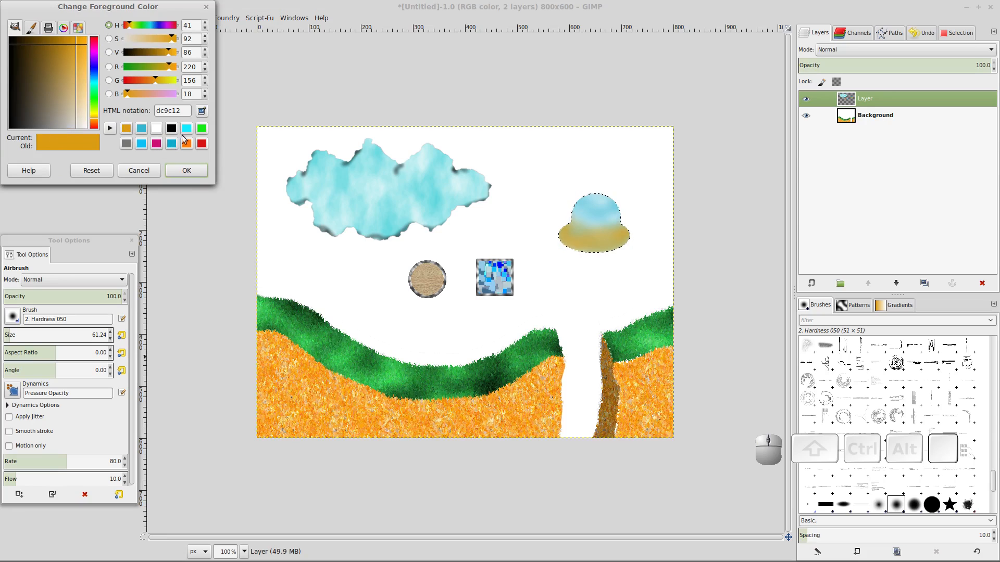
left_click(94, 95)
left_click(66, 73)
left_click_drag(67, 73, 51, 61)
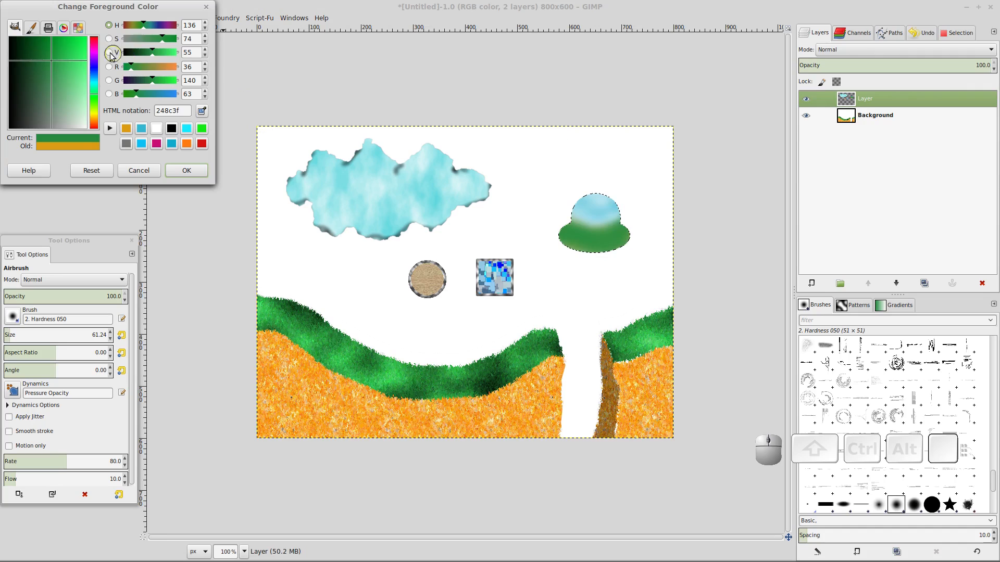
- Shade the green base's edges and the seam below the dome with black using the Airbrush, reducing the brush size to 22
left_click_drag(113, 55, 117, 54)
left_click(184, 172)
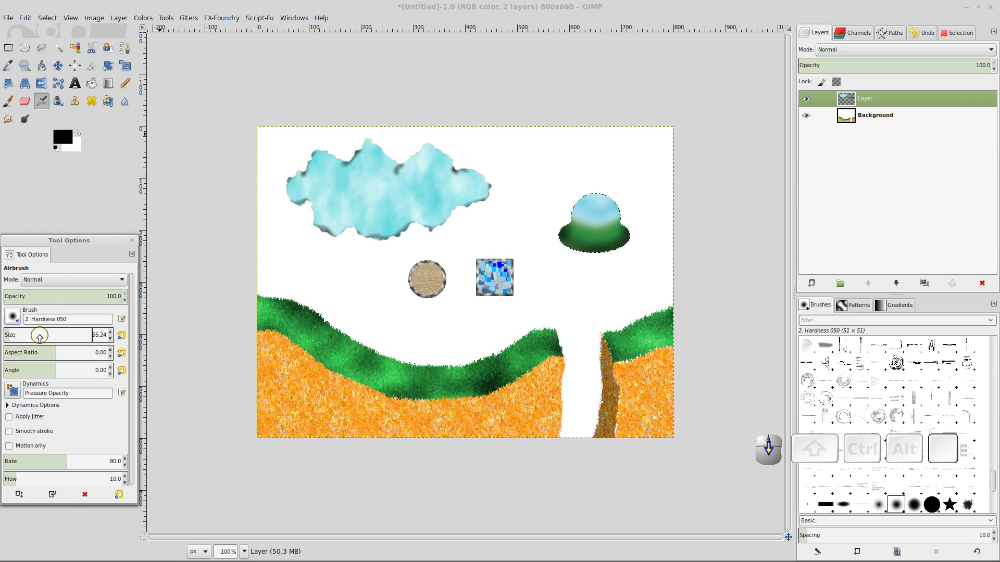
scroll(40, 336, "down", 5)
scroll(15, 330, "down", 2)
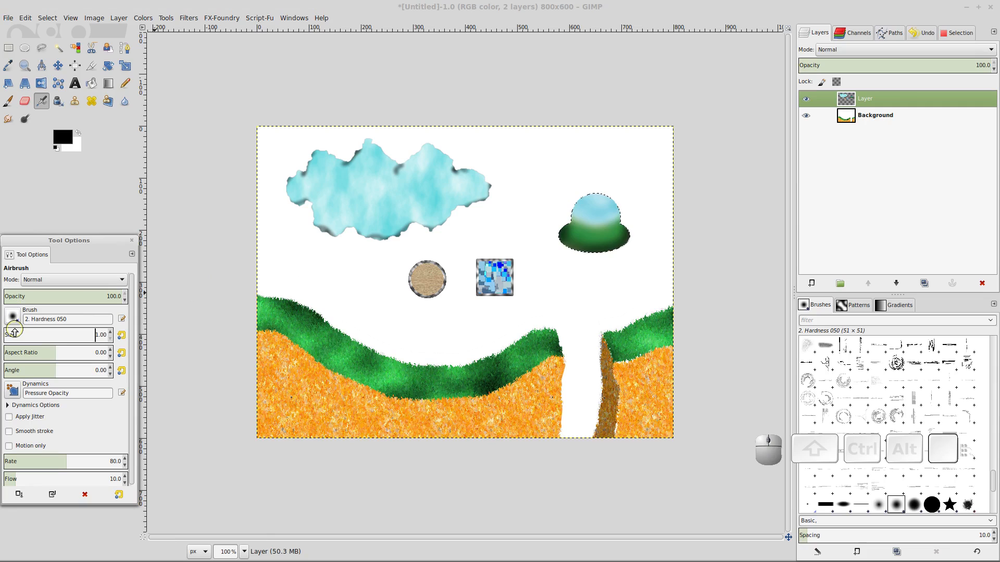
scroll(28, 337, "up", 3)
scroll(27, 337, "up", 1)
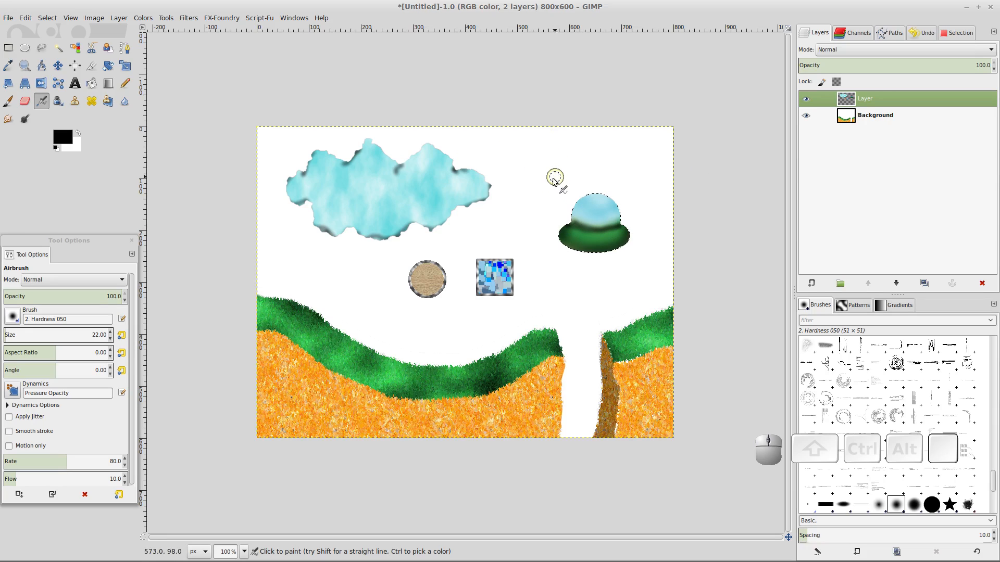
- Airbrush black shading along the lower right edge of the blue dome
left_click(626, 215)
mouse_move(626, 215)
left_mouse_down()
mouse_move(614, 200)
mouse_move(616, 224)
left_mouse_up()
- Airbrush a white ffffff highlight near the top of the blue dome and clear the selection
left_click(61, 136)
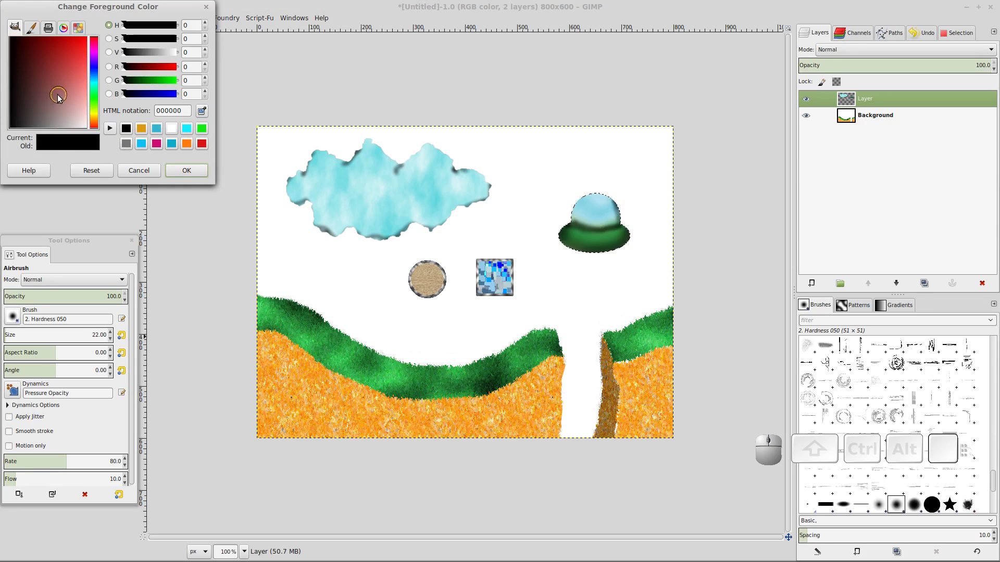
left_click_drag(79, 124, 98, 139)
mouse_move(593, 201)
left_mouse_down()
mouse_move(576, 204)
mouse_move(593, 206)
left_mouse_up()
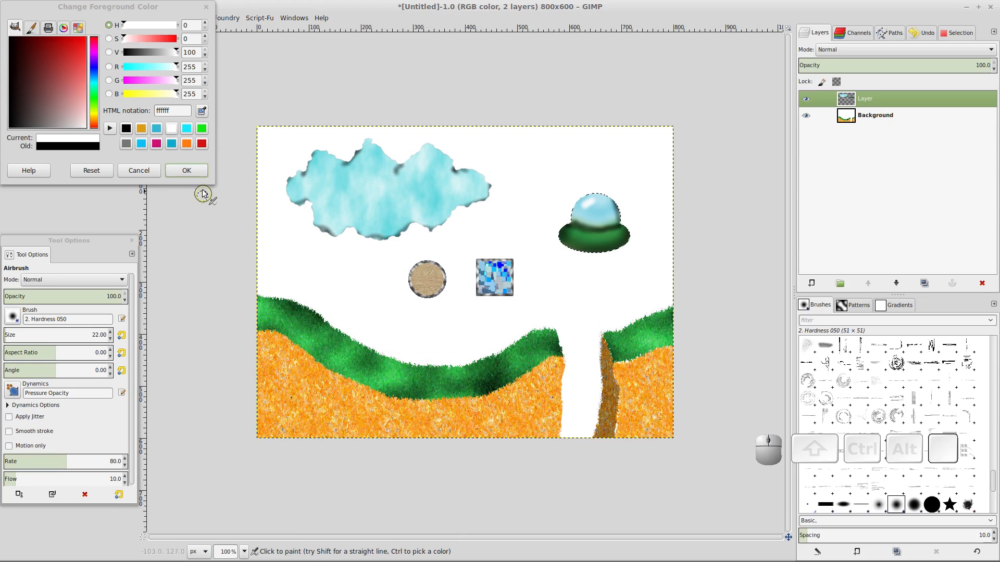
left_click(188, 169)
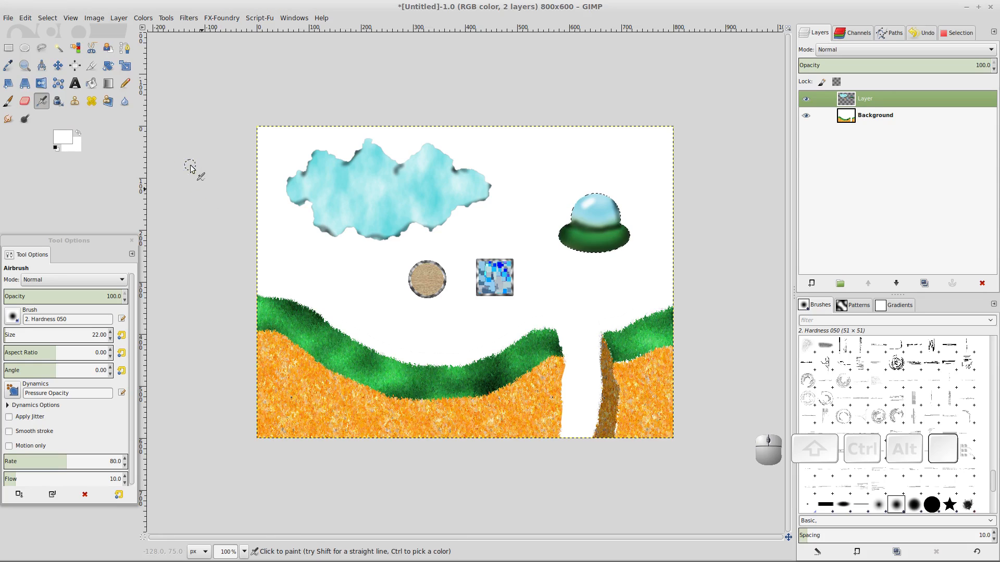
left_click(49, 18)
left_click(76, 43)
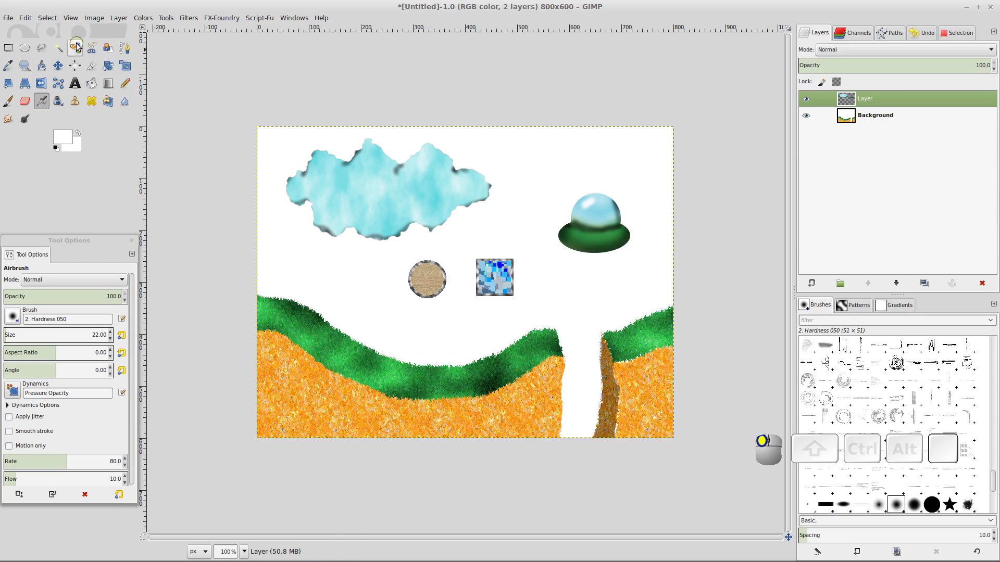
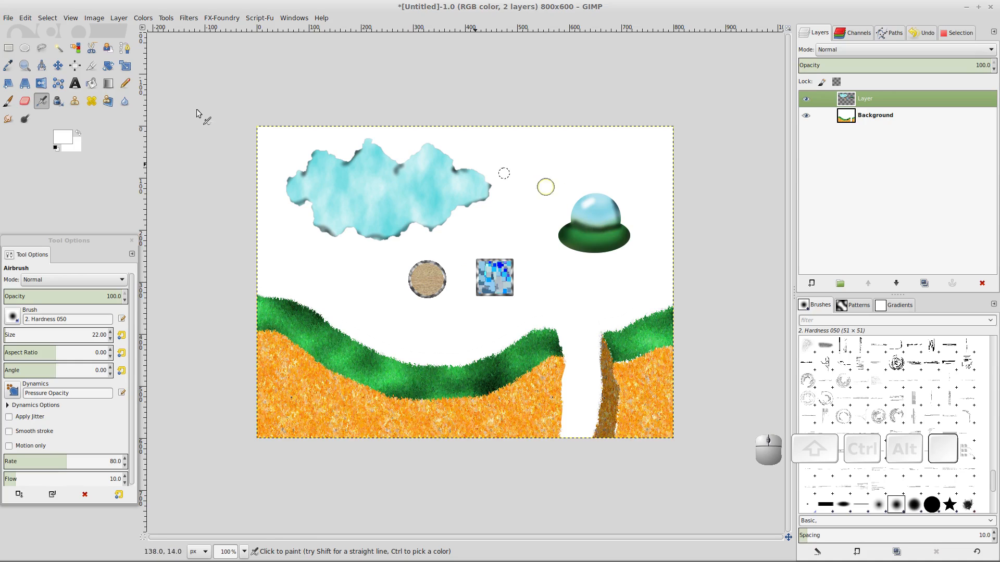
- Copy the domed object with a rectangular selection of about 189 × 190 px into a new image and autocrop that image
left_click(10, 48)
left_click_drag(545, 176, 644, 274)
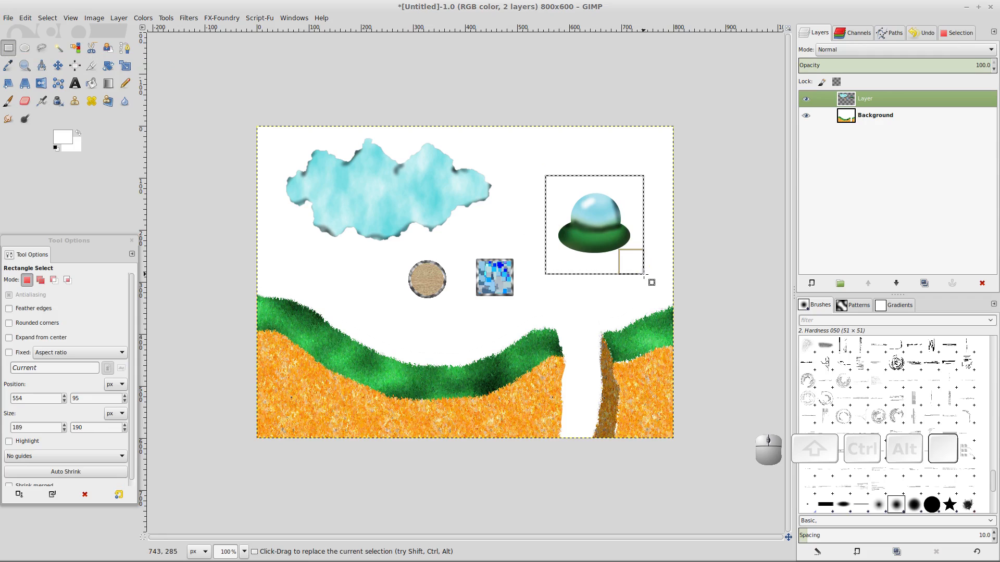
left_click(24, 18)
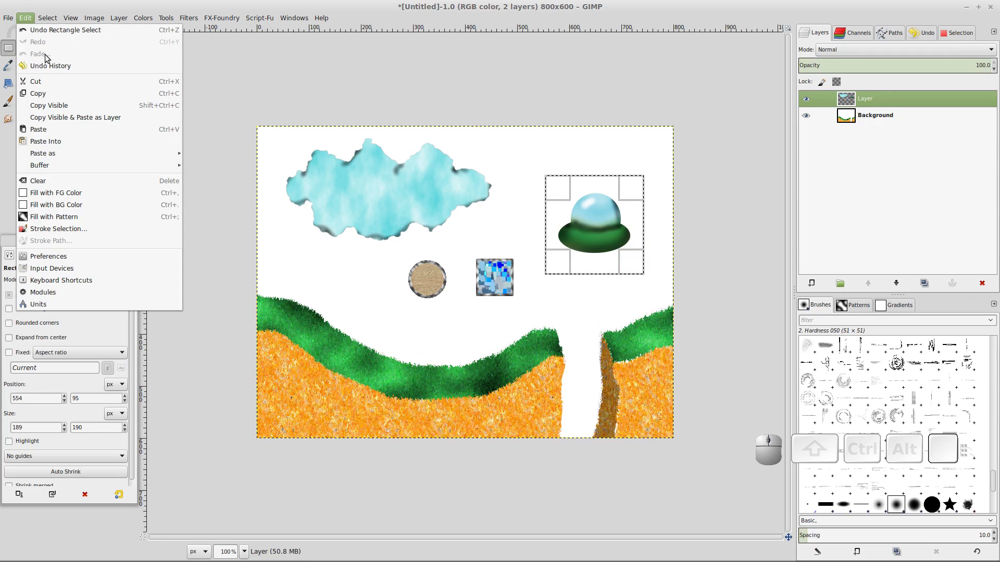
left_click(52, 94)
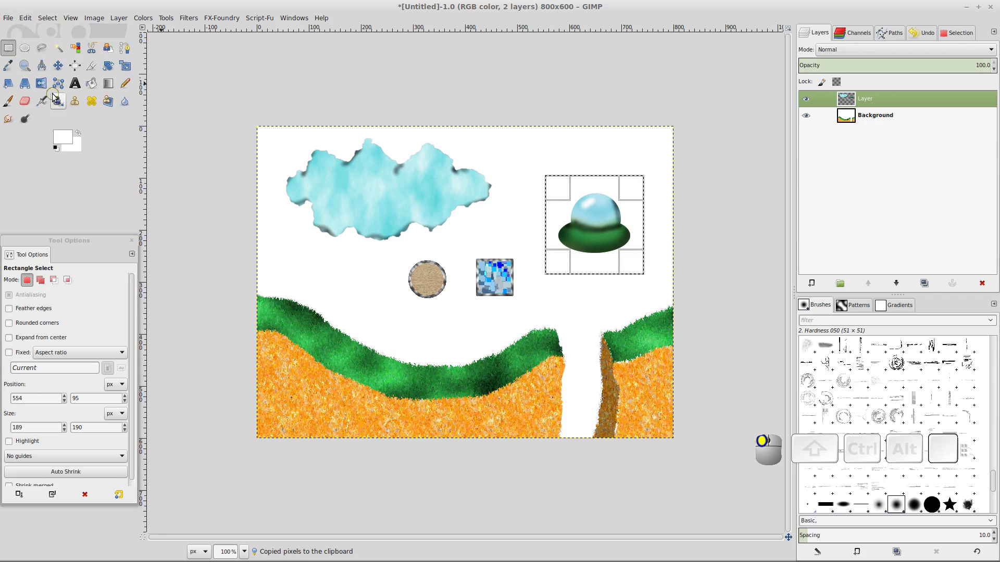
left_click(26, 18)
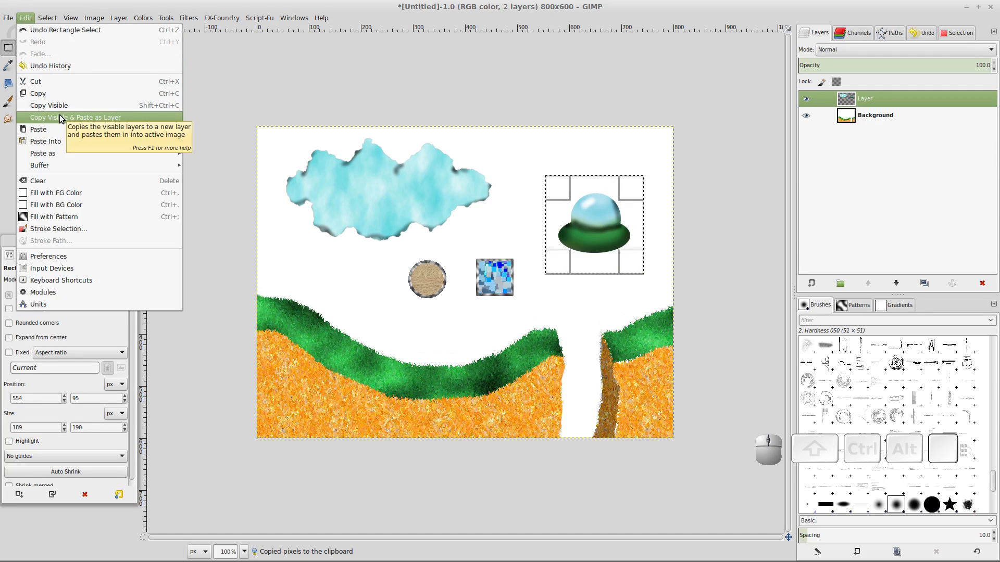
mouse_move(75, 155)
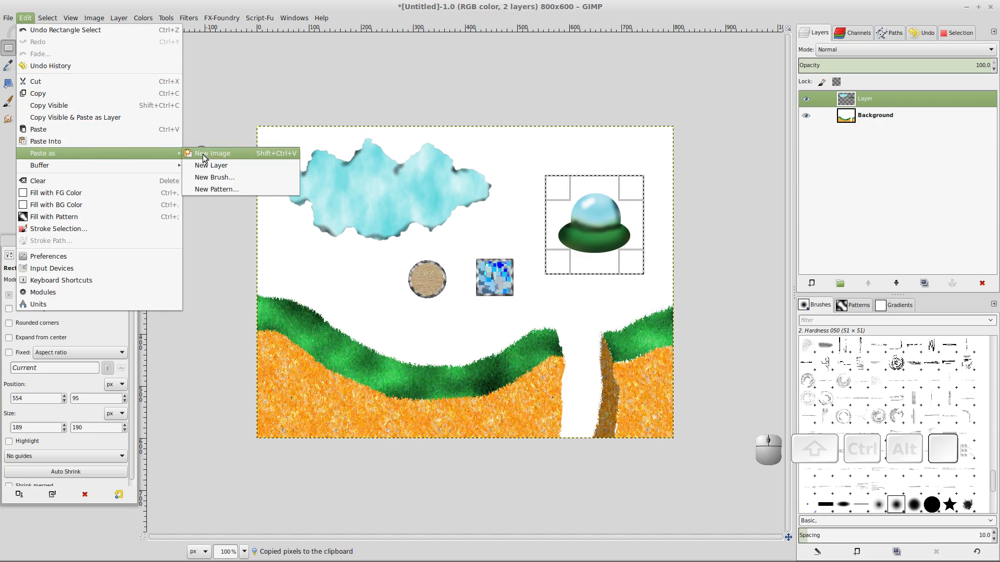
left_click(220, 153)
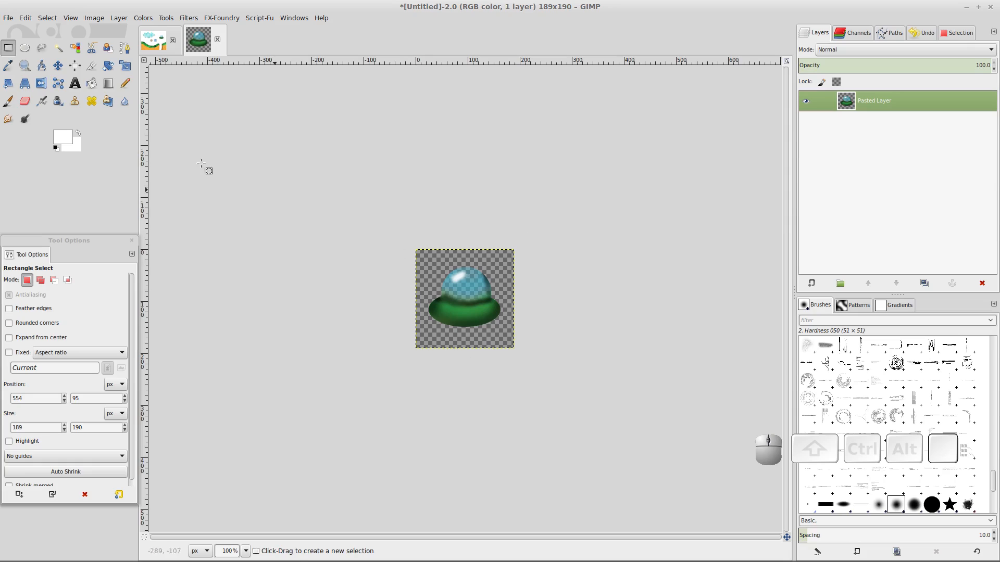
left_click(95, 19)
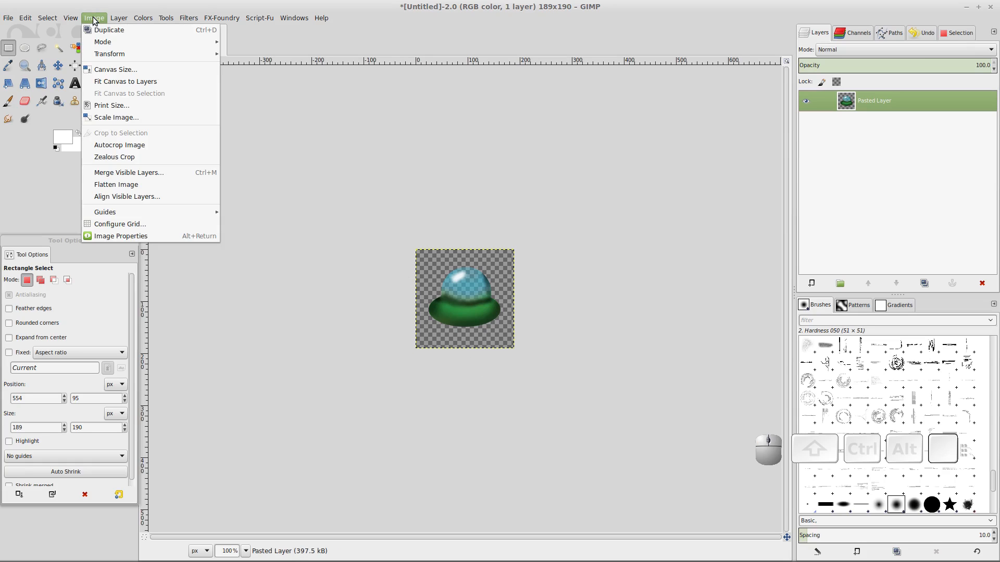
left_click(130, 145)
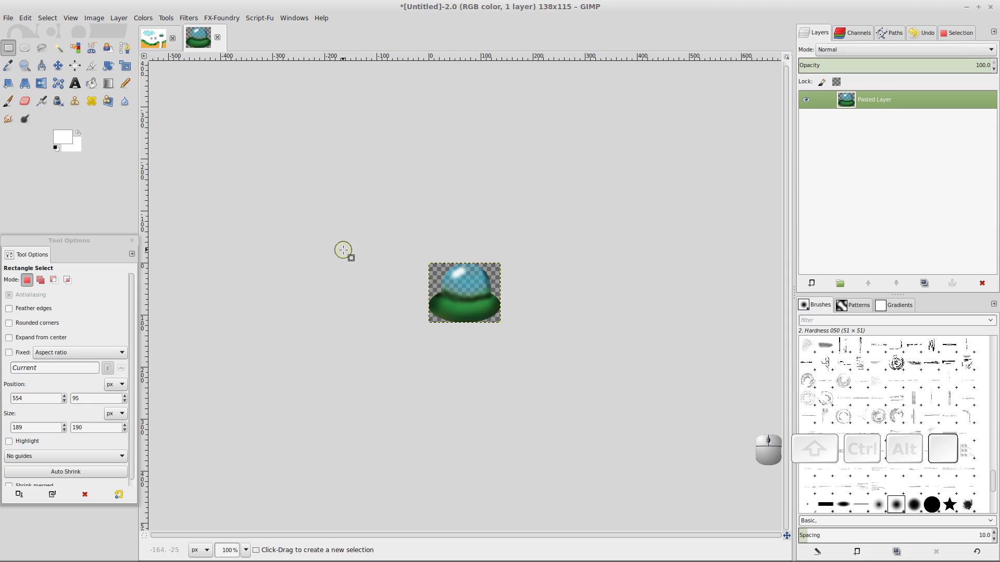
- Copy the blue block from the main scene with a selection of about 118 × 126 px into a new image and autocrop it
left_click(159, 41)
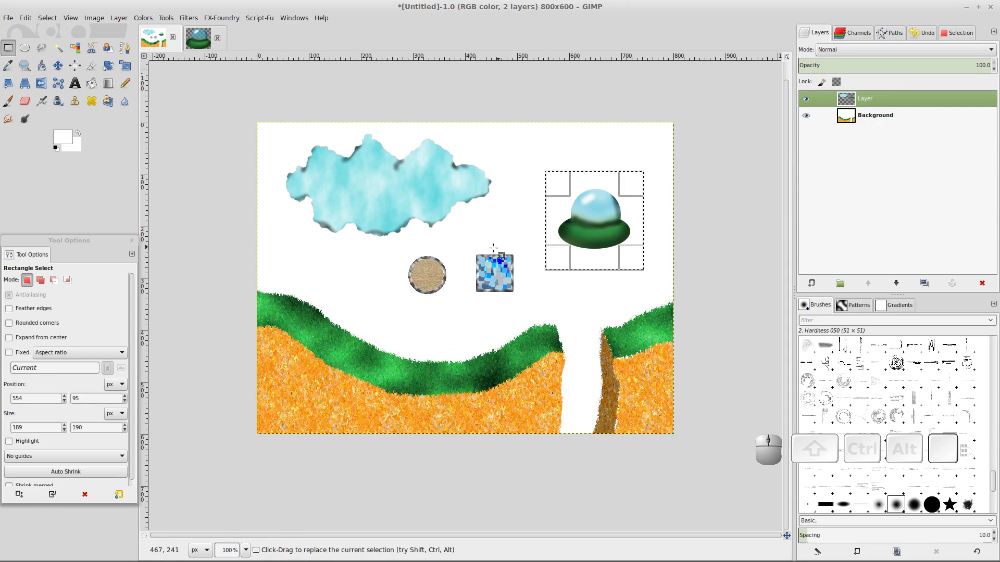
left_click_drag(466, 240, 527, 306)
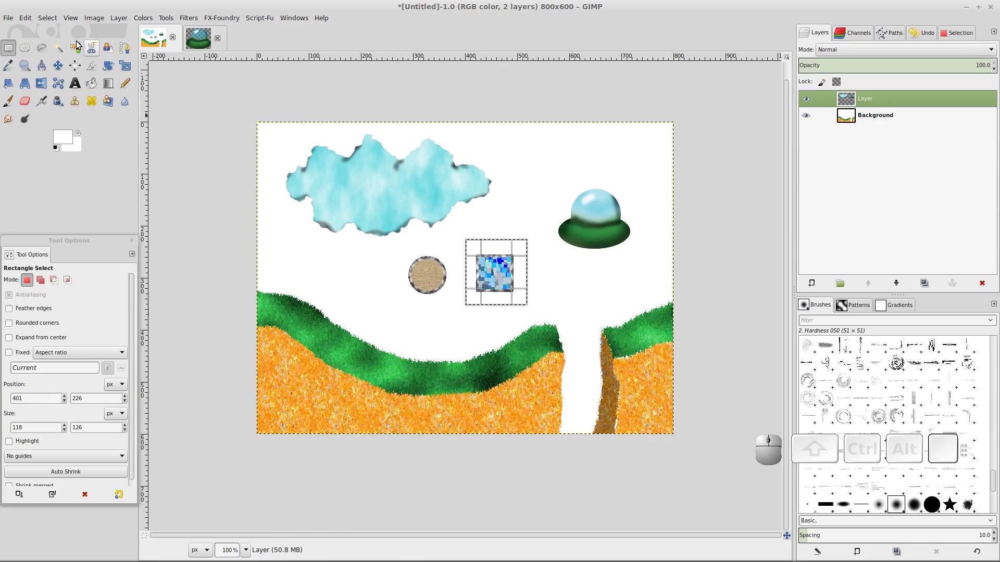
left_click(25, 18)
left_click(55, 93)
left_click(25, 18)
mouse_move(74, 154)
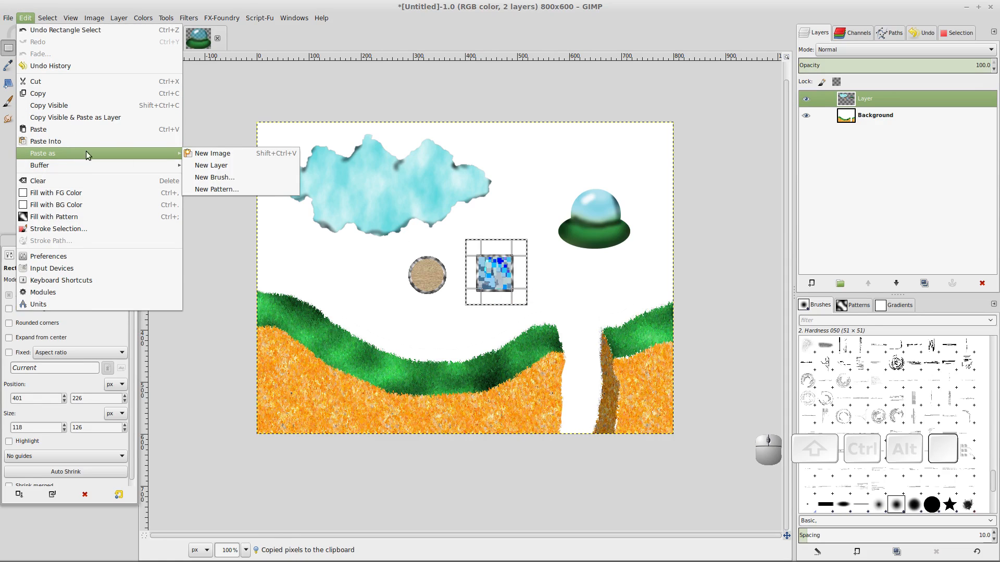
left_click(237, 152)
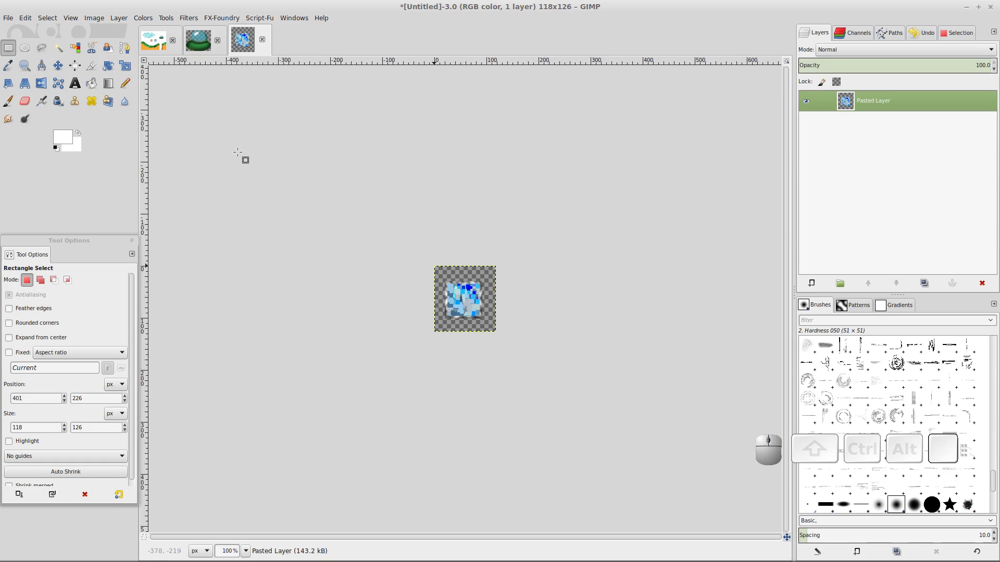
left_click(94, 18)
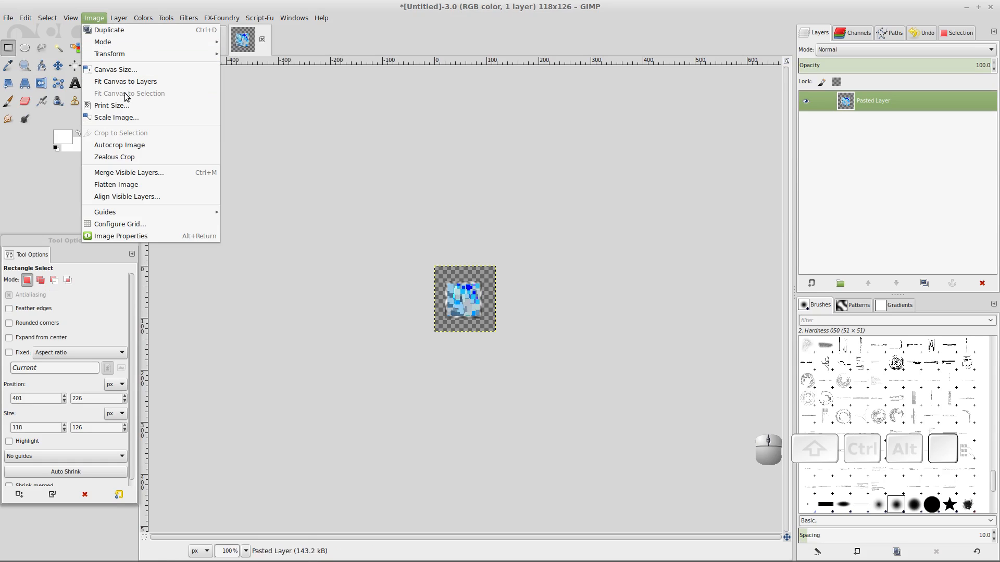
left_click(145, 146)
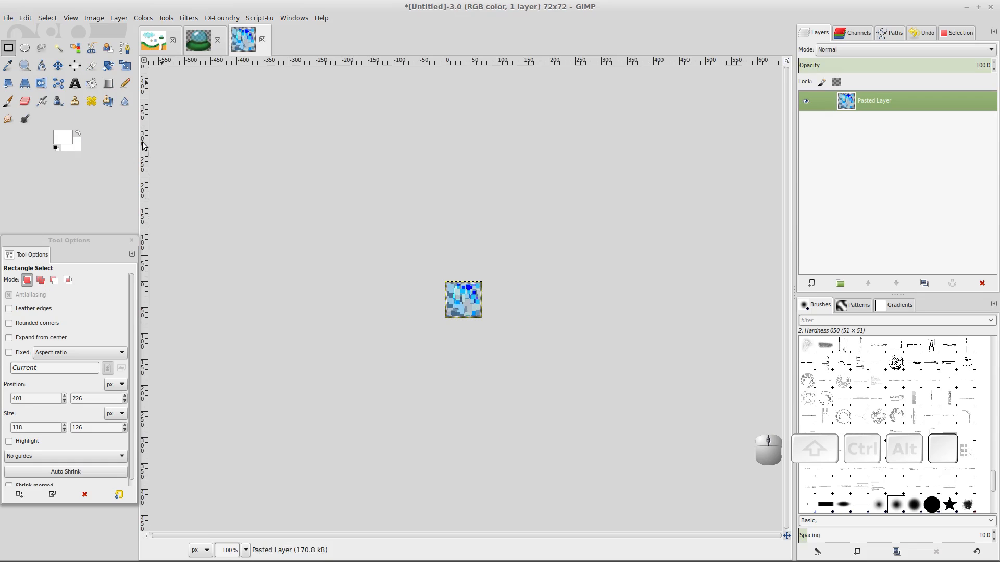
- Copy the wooden ball from the main scene with a selection of about 102 × 113 px into a new image and autocrop it
left_click(150, 44)
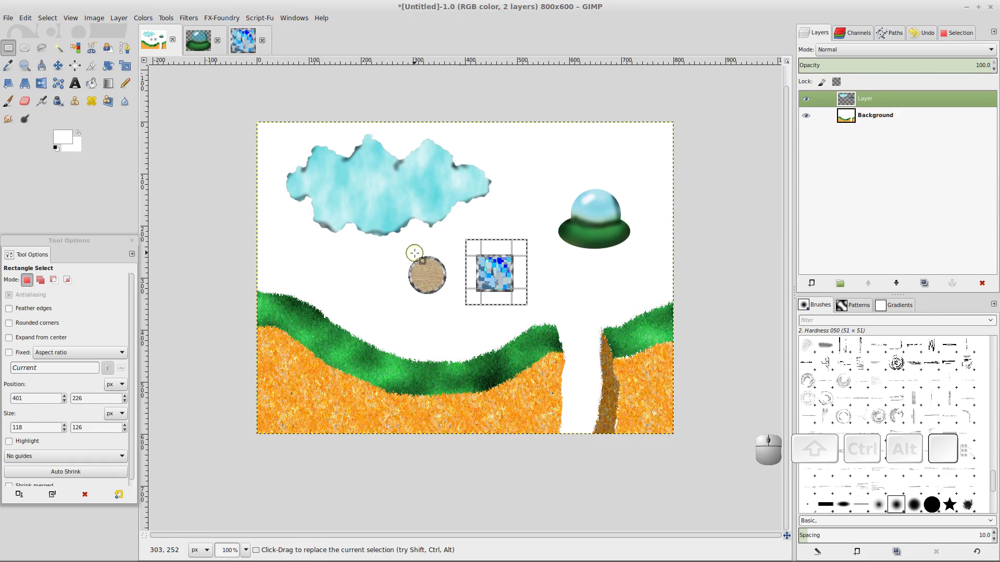
left_click(9, 49)
left_click_drag(399, 248, 452, 307)
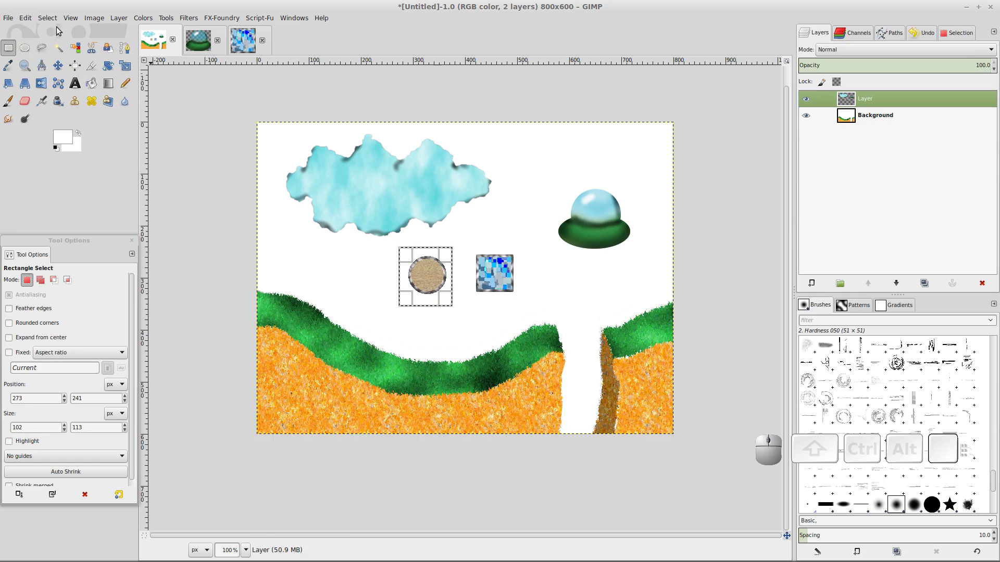
left_click(29, 19)
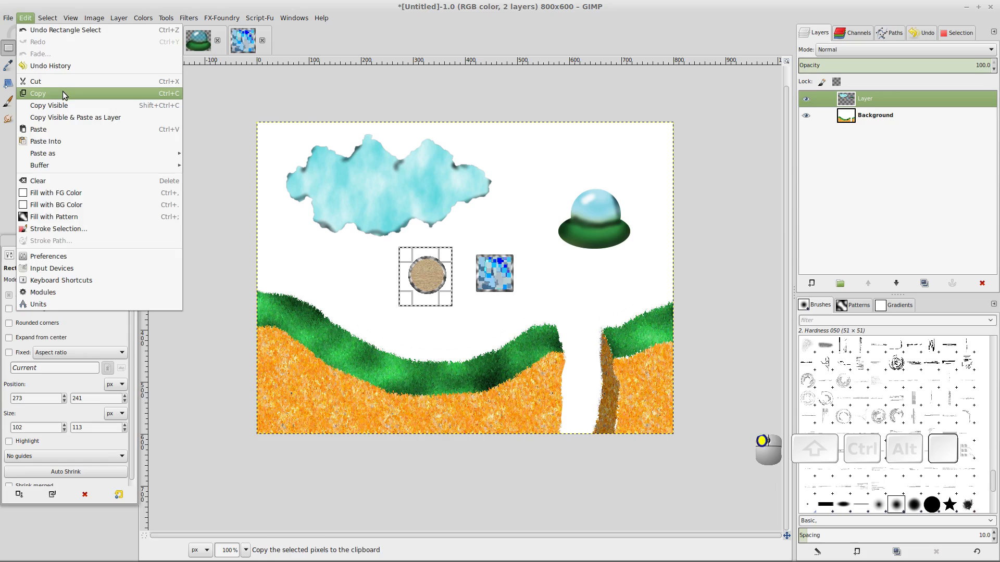
left_click(38, 94)
left_click(25, 19)
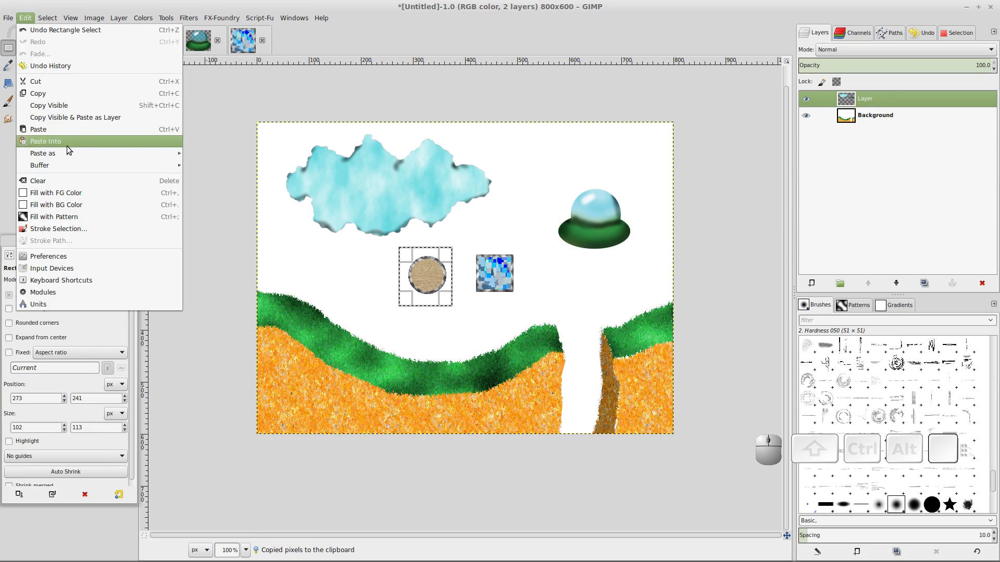
mouse_move(67, 153)
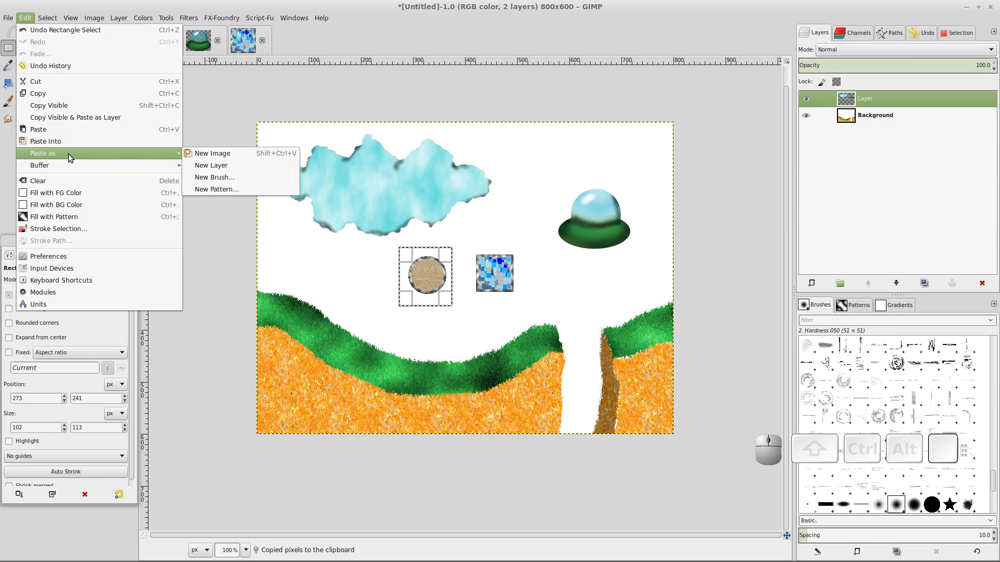
left_click(212, 154)
left_click(94, 17)
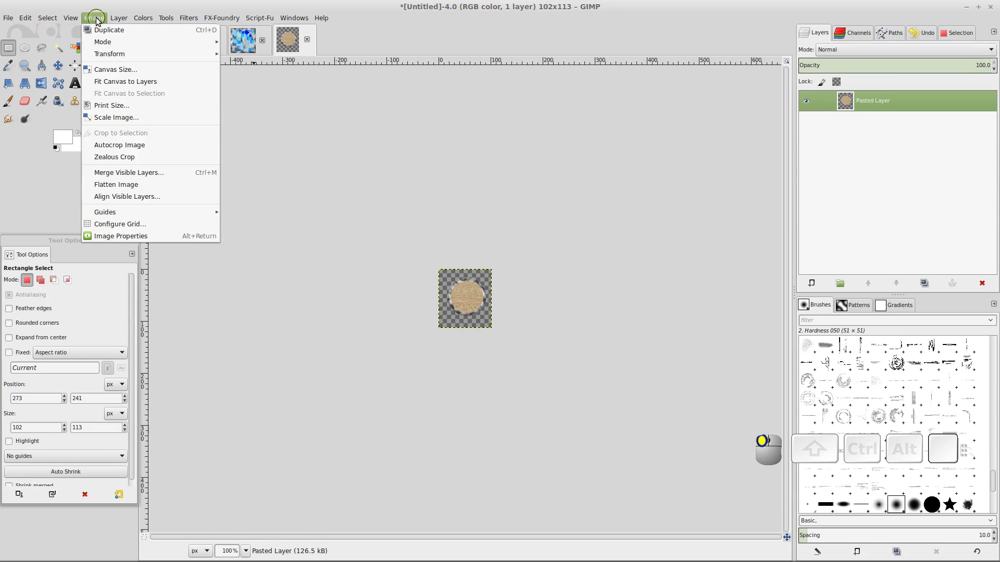
left_click(135, 145)
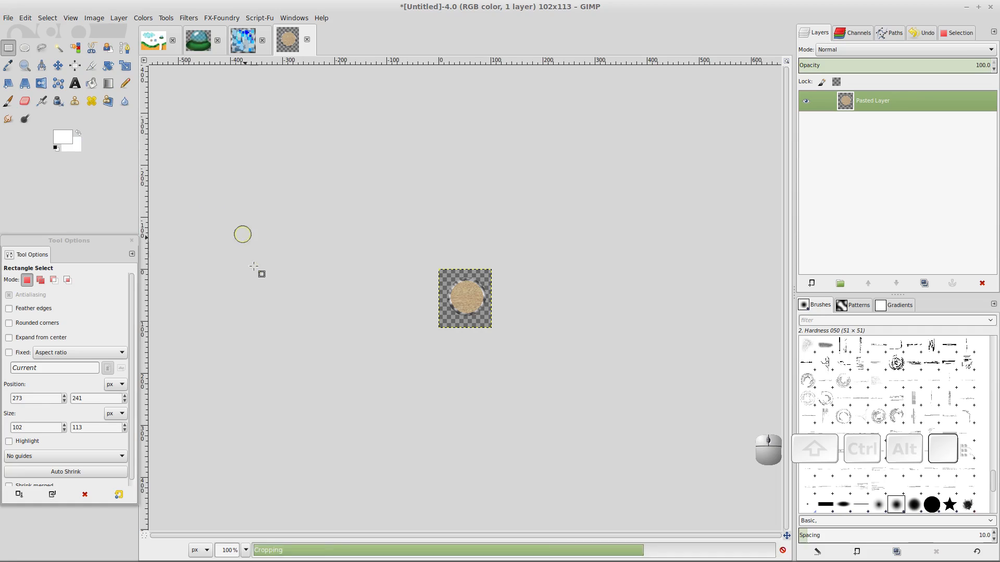
- Copy the cloud from the main scene with a selection of about 464 × 222 px into a new image and autocrop it
left_click(154, 43)
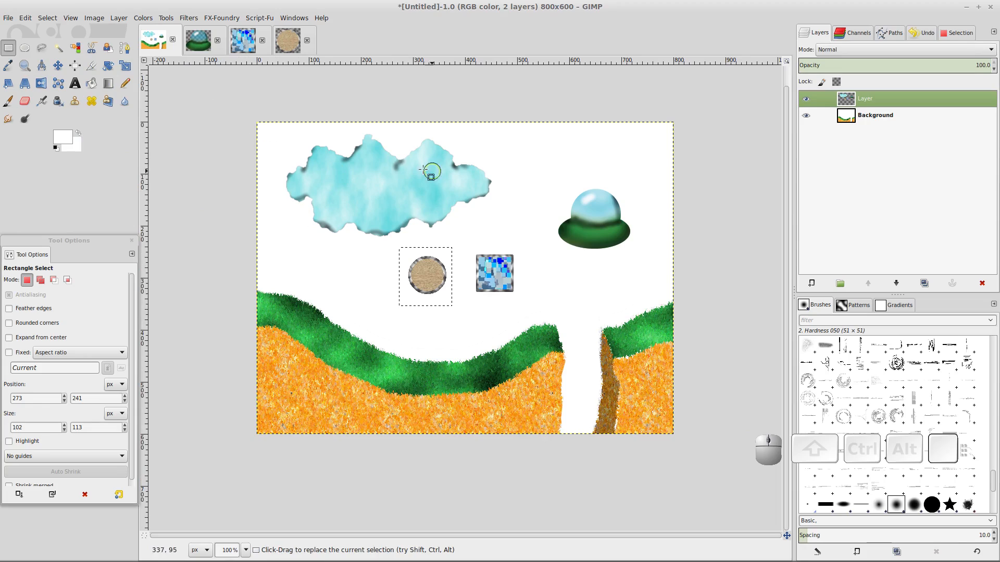
left_click(25, 20)
left_click(59, 5)
left_click_drag(265, 128, 506, 243)
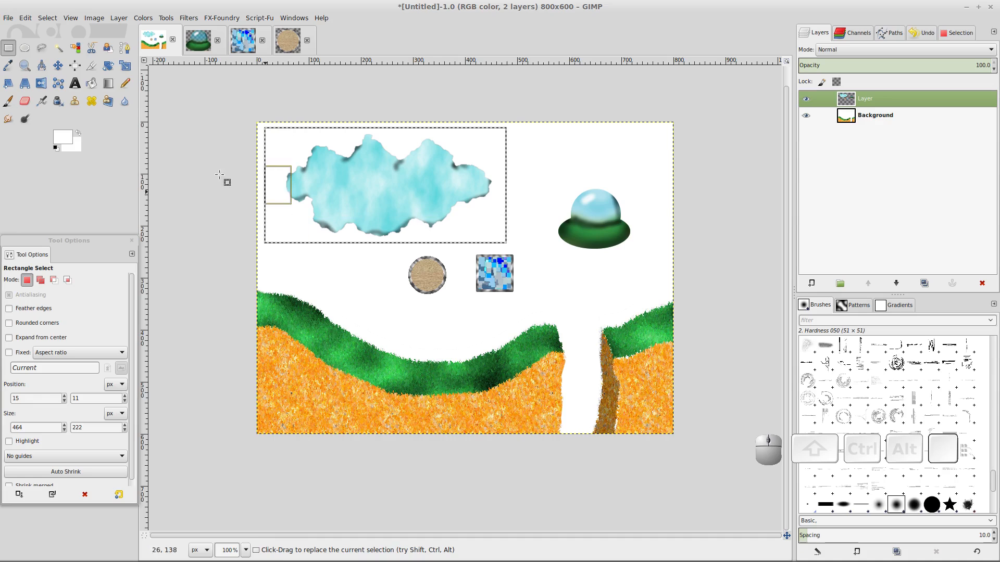
left_click(26, 18)
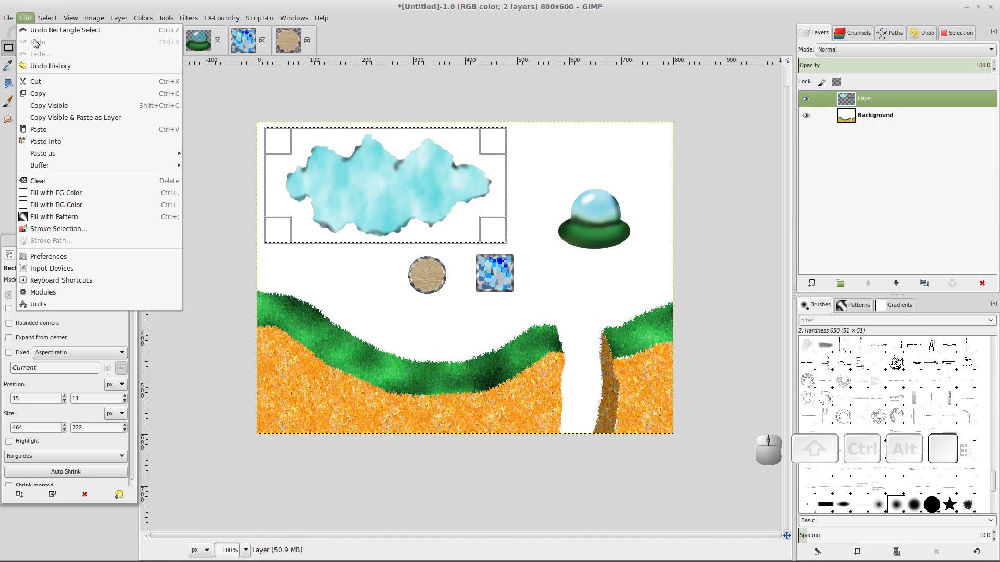
left_click(47, 93)
left_click(25, 18)
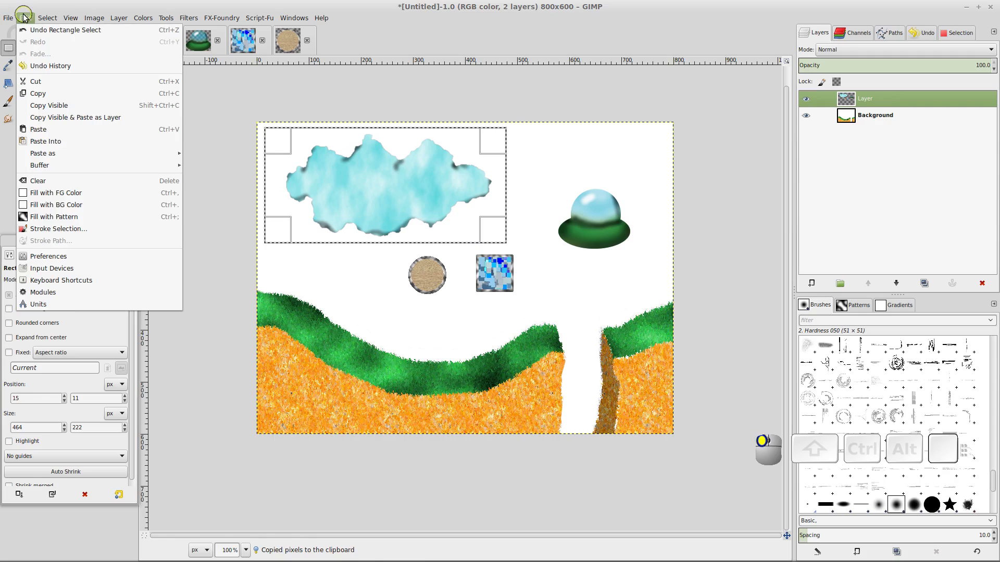
mouse_move(73, 152)
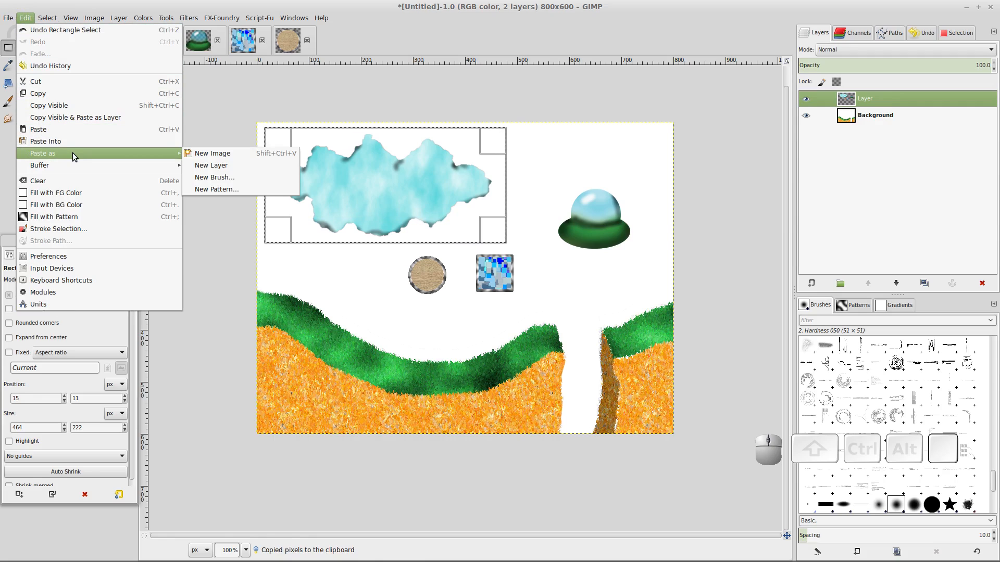
left_click(213, 153)
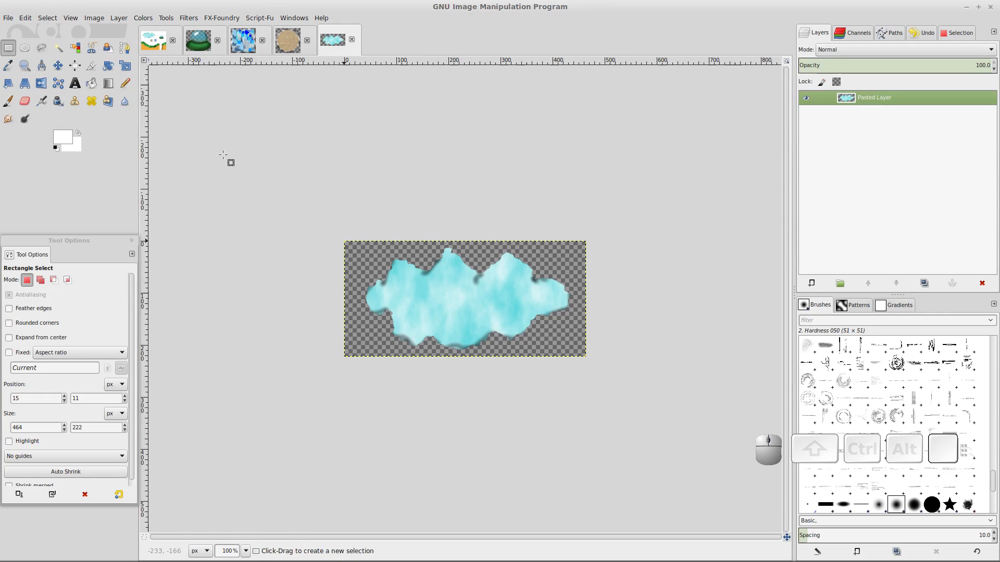
left_click(94, 18)
left_click(146, 148)
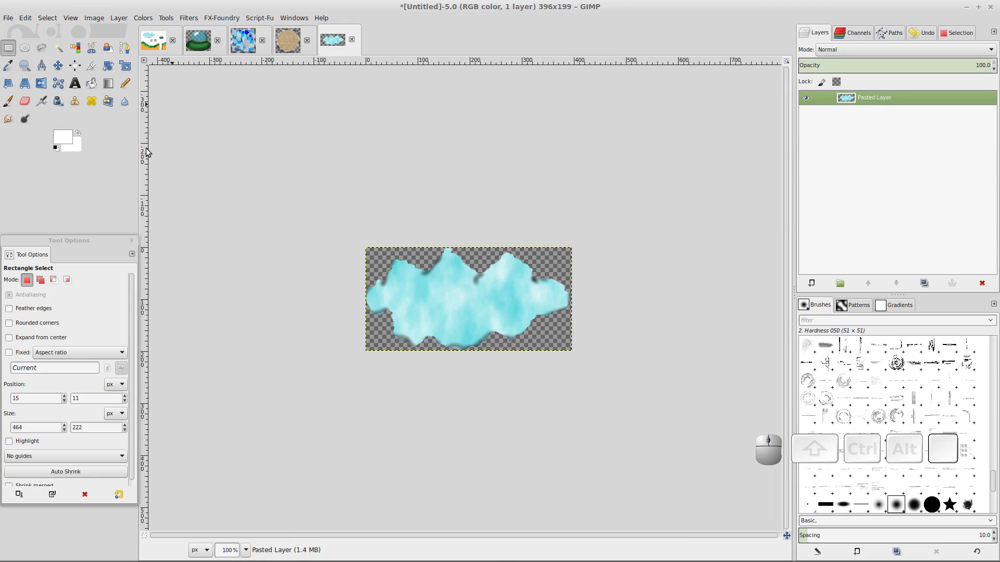
- Delete the layer holding the extracted objects from the main scene image and clear the selection
left_click(153, 41)
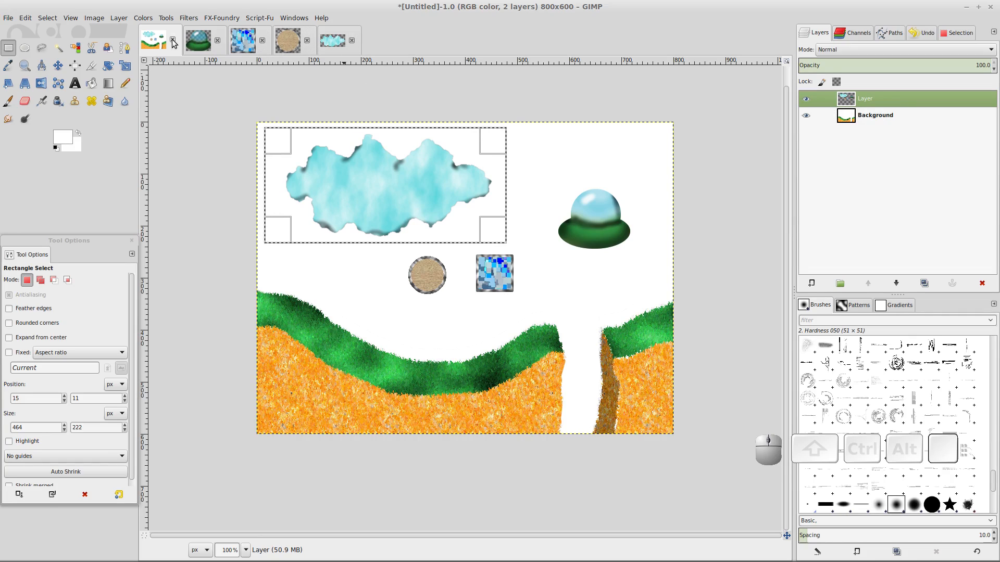
right_click(871, 104)
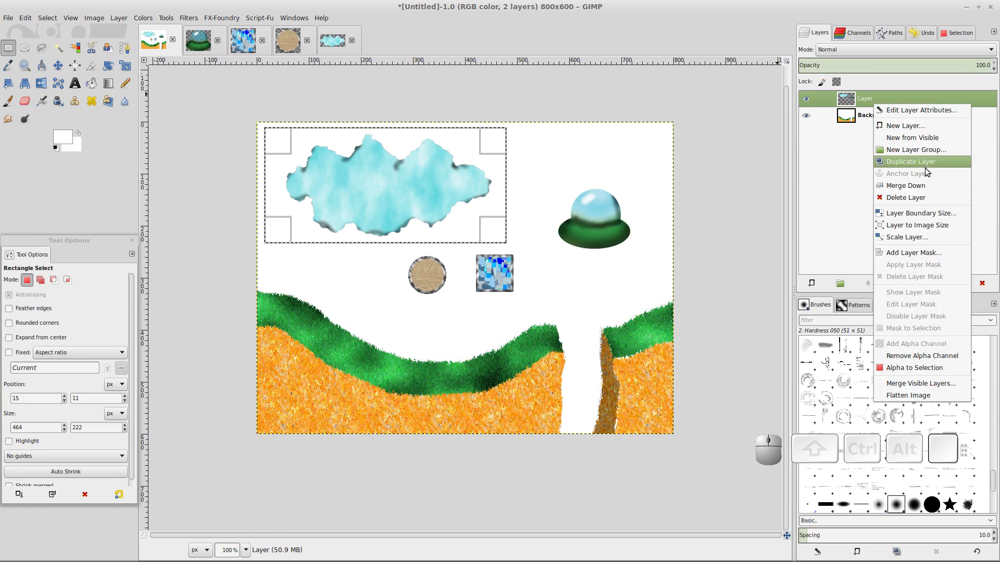
left_click(925, 200)
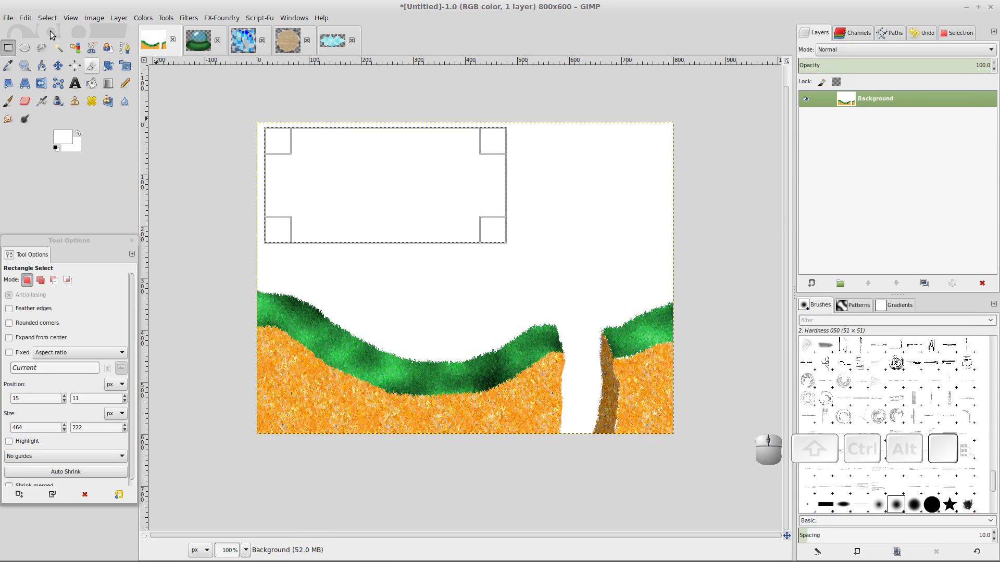
left_click(46, 15)
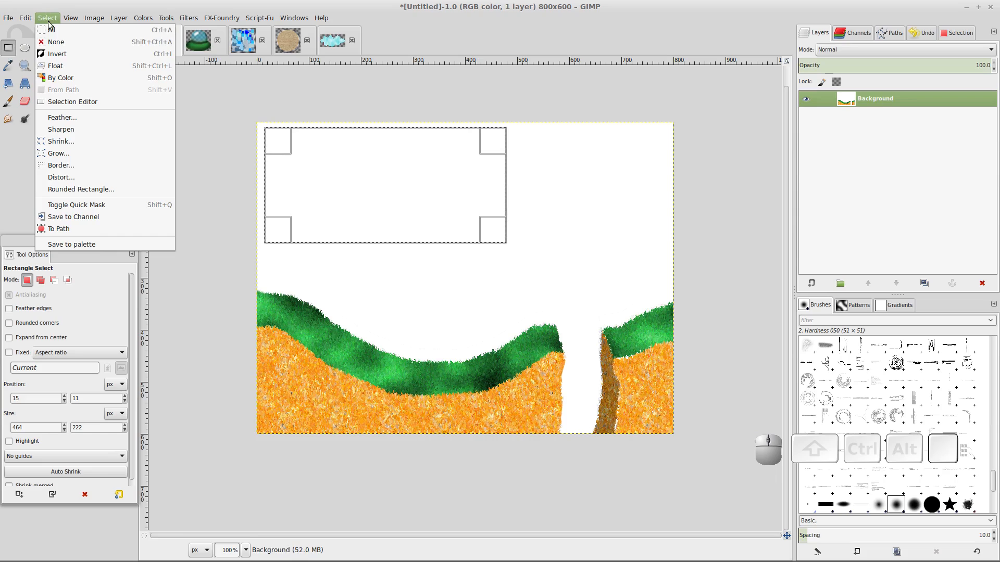
left_click(53, 42)
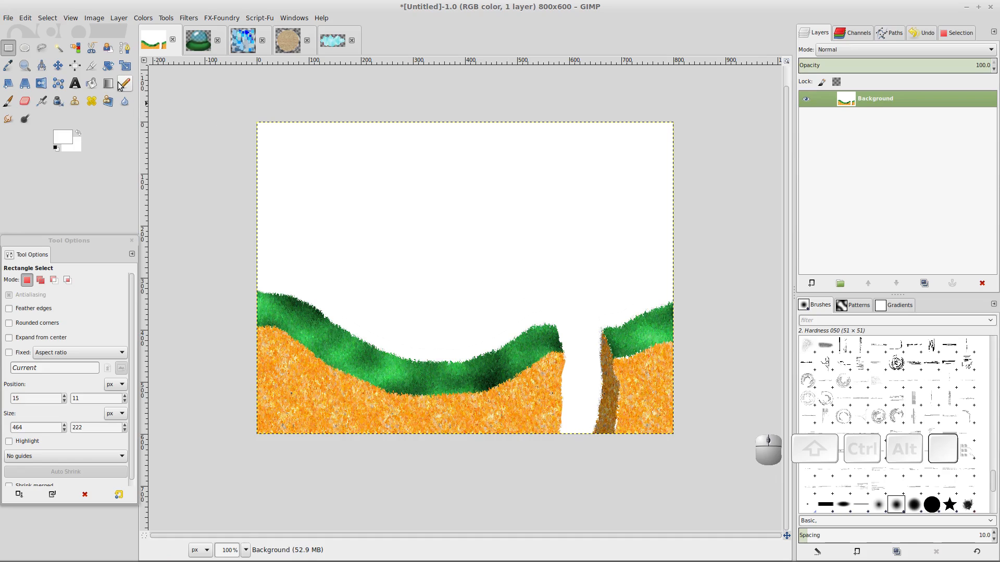
- Fuzzy-select the white sky in the main scene and apply HSV Noise with holdness 2, hue 3, saturation 10 and value 10
left_click(58, 51)
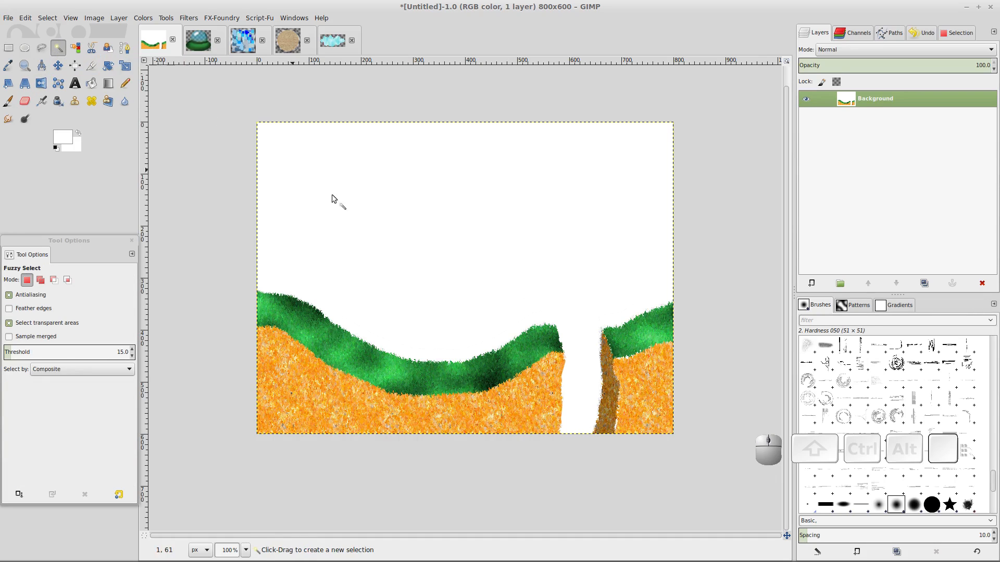
left_click(496, 255)
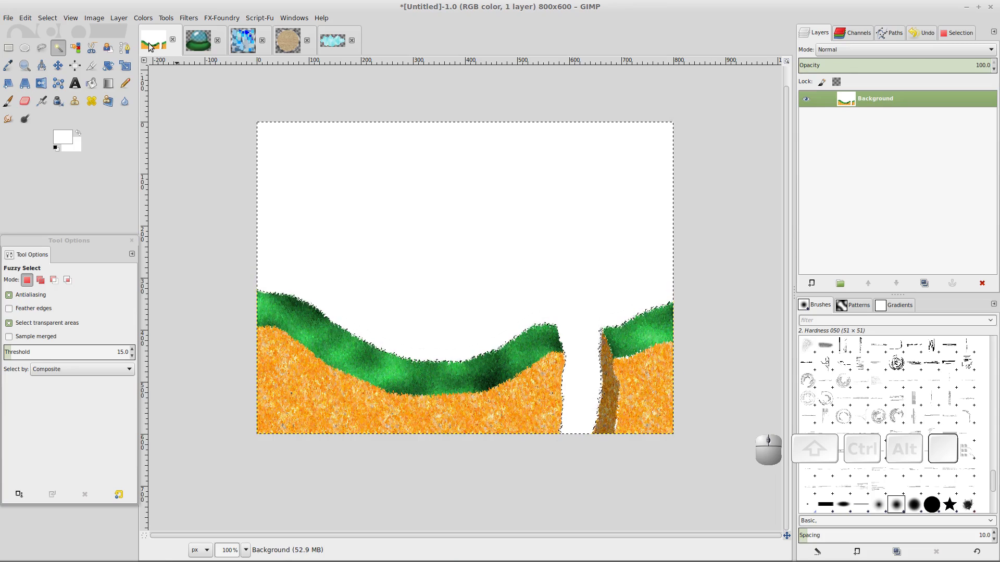
left_click(189, 18)
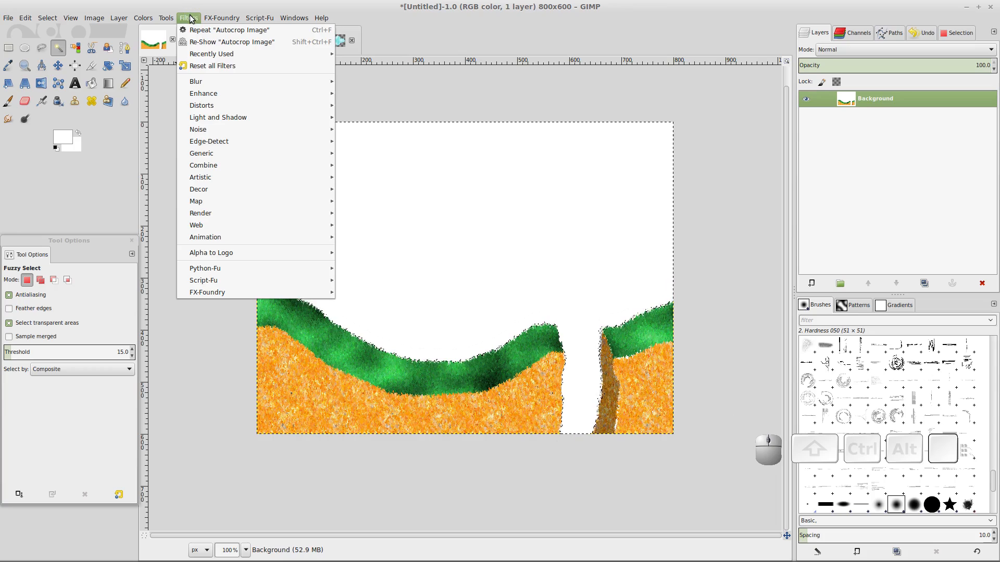
mouse_move(232, 131)
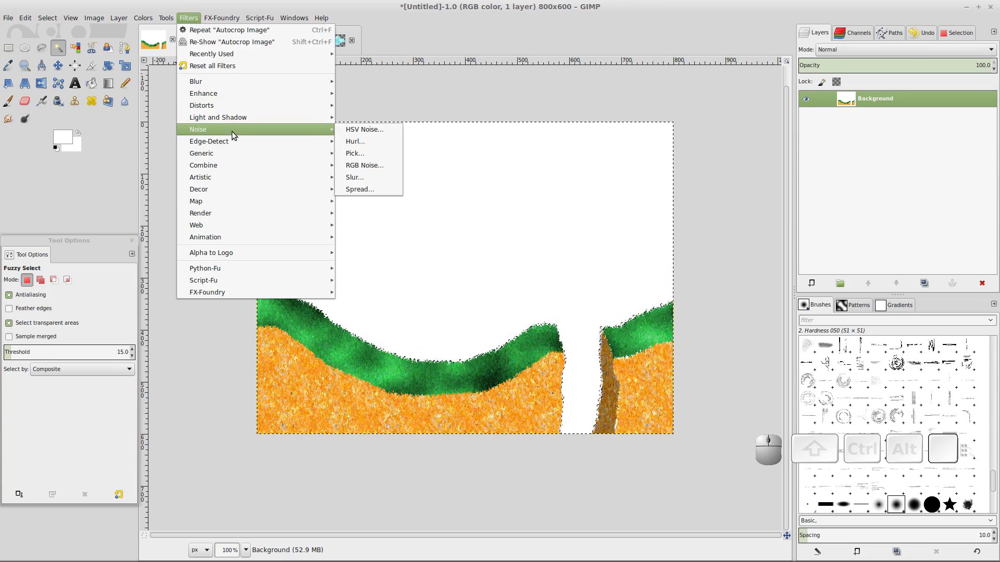
left_click(354, 132)
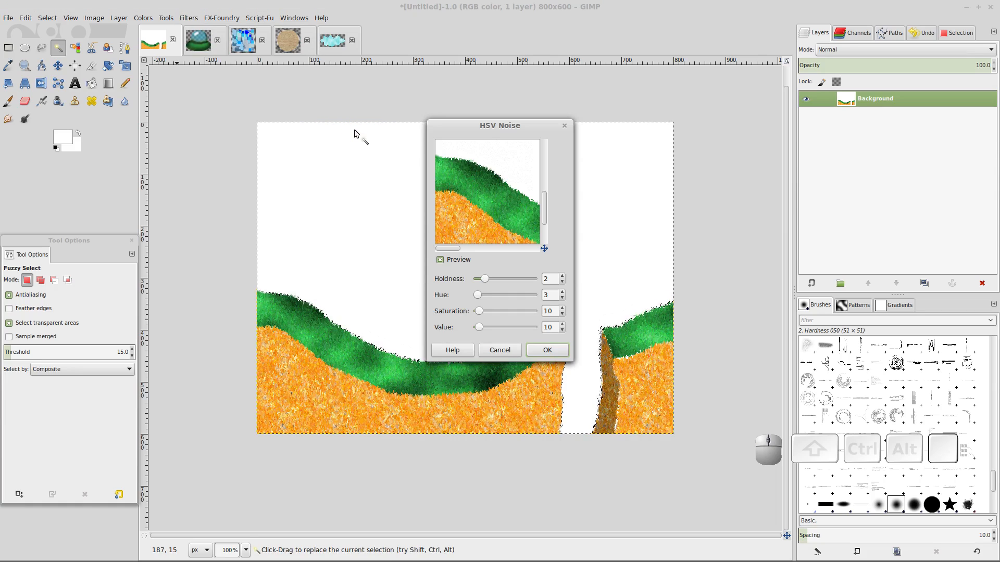
left_click(551, 353)
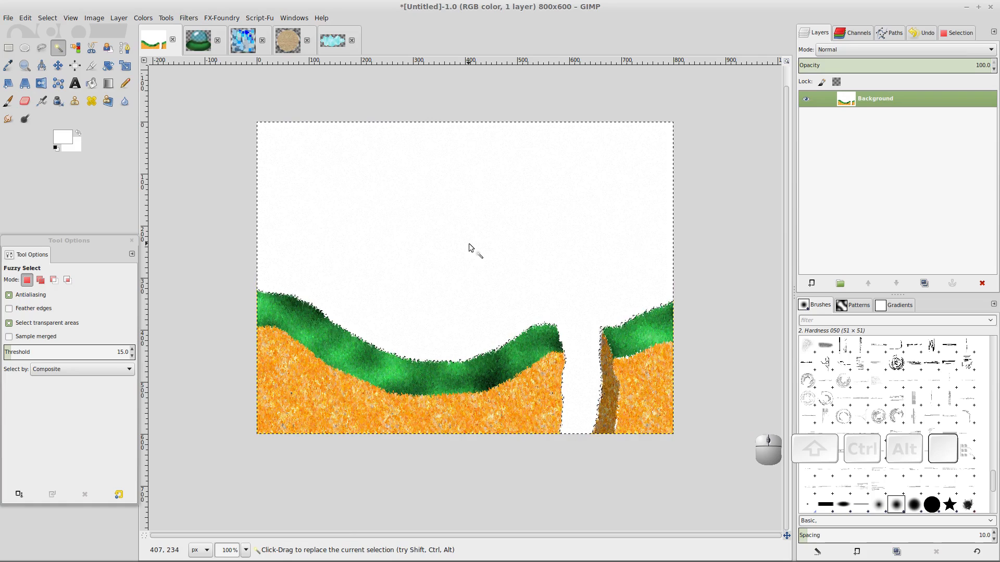
- Repeat the HSV Noise filter four more times on the selected sky to strengthen its grain
key("ctrl")
key("ctrl+f")
key("ctrl+f")
key("ctrl+f")
key("ctrl+f")
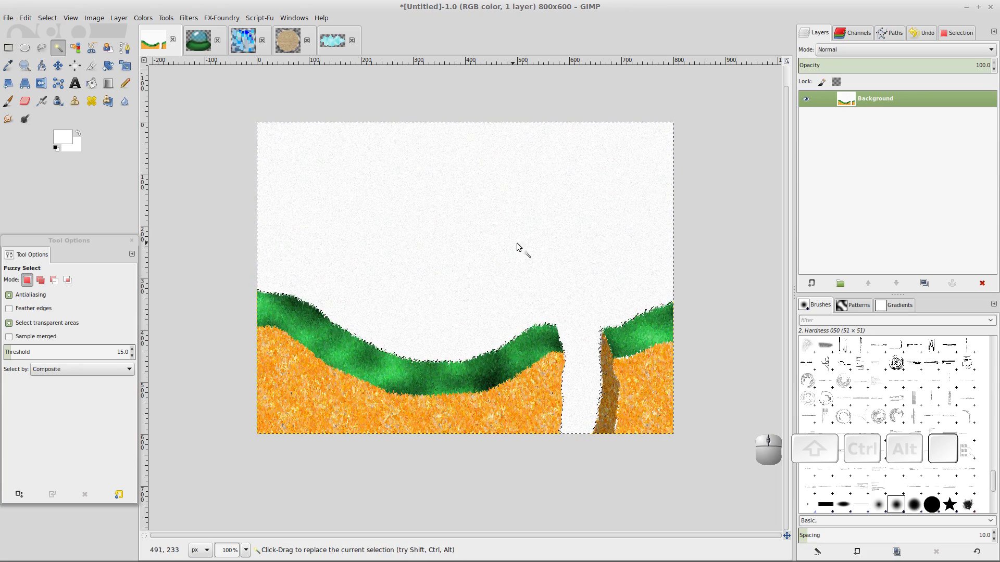
- Colorize the selected sky with hue 180, saturation 50 and lightness 0
left_click(143, 18)
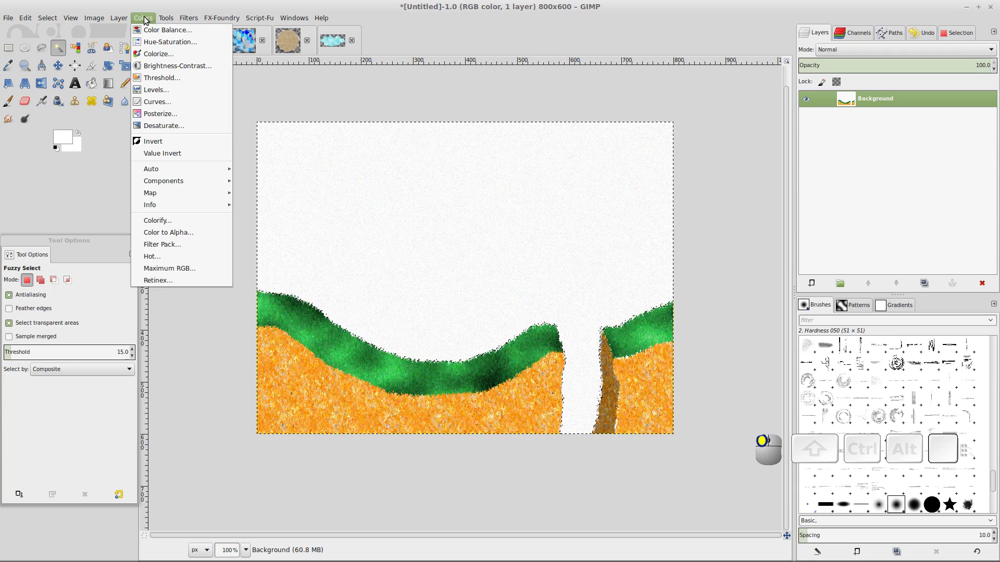
left_click(157, 54)
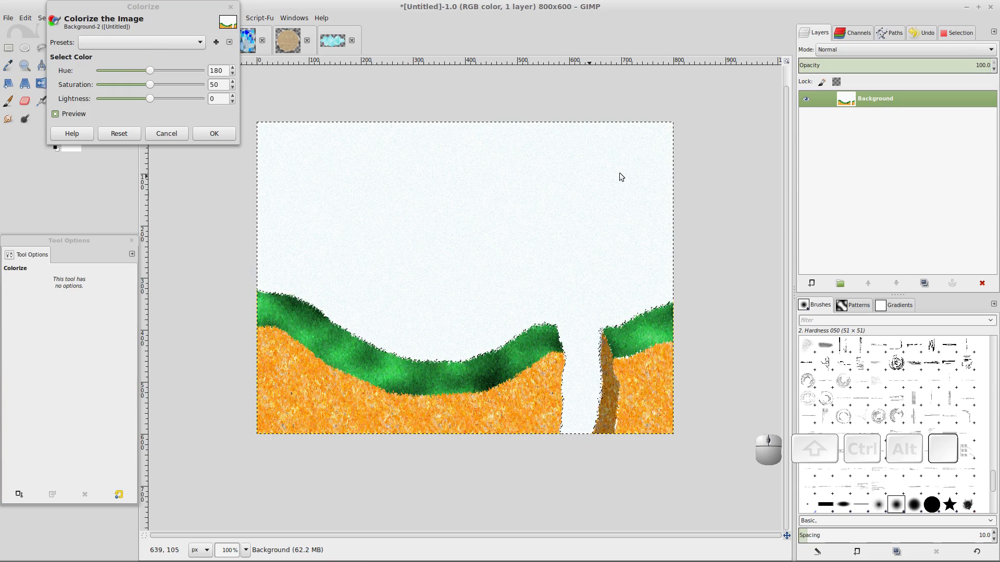
left_click(221, 139)
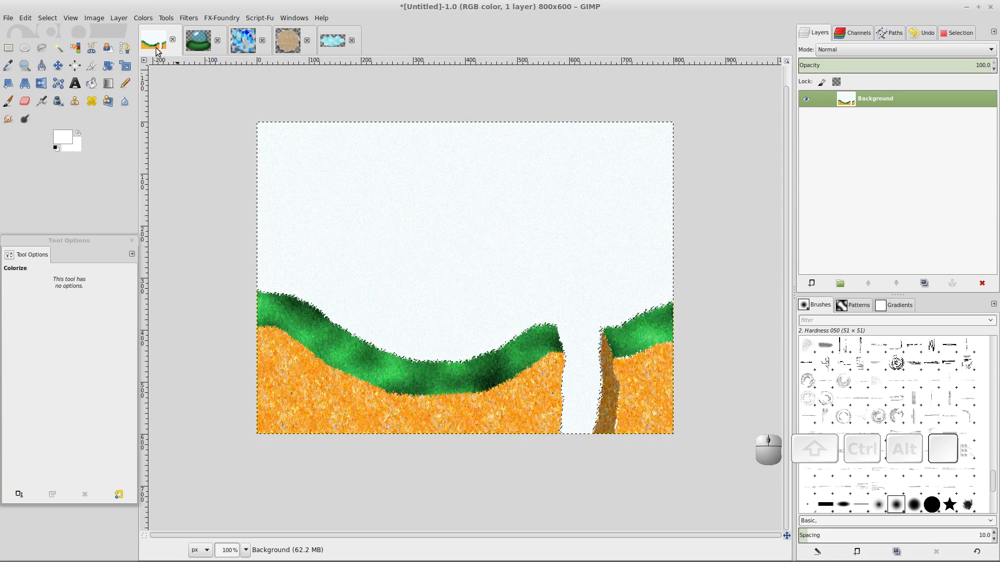
- Review the open background, domed object, blue block, wooden ball and cloud images one after another
left_click(151, 40)
left_click(200, 42)
left_click(252, 43)
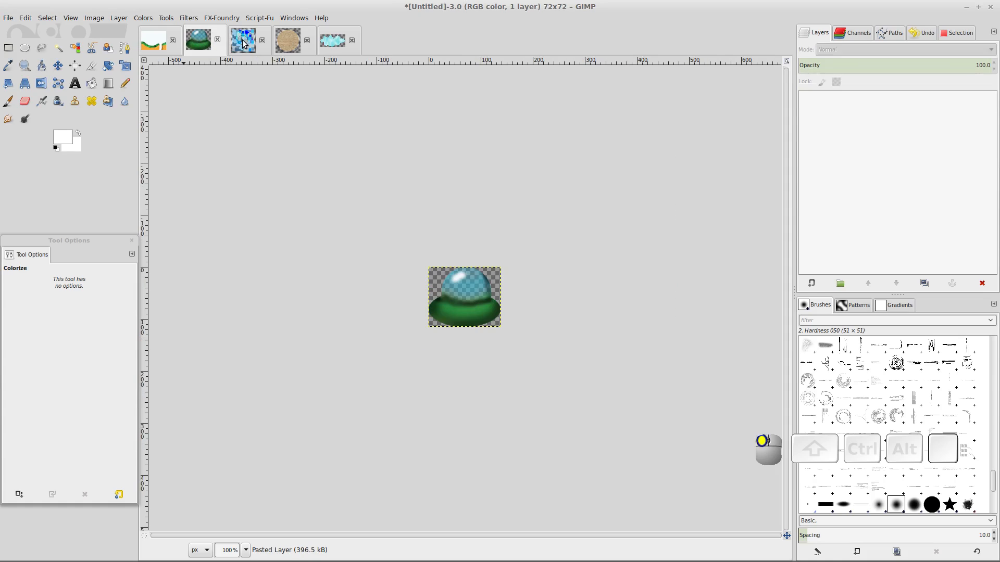
left_click(287, 42)
left_click(332, 43)
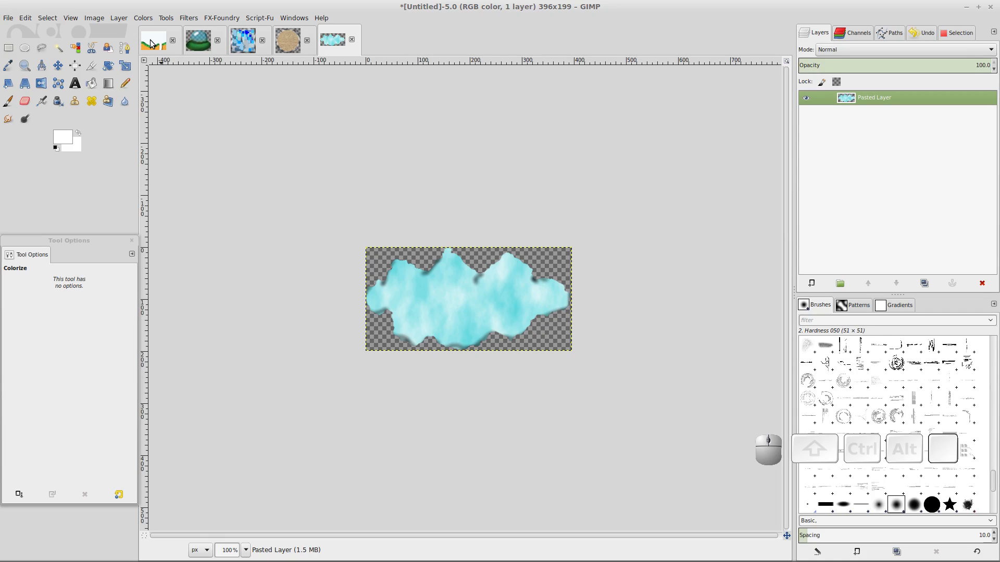
left_click(196, 44)
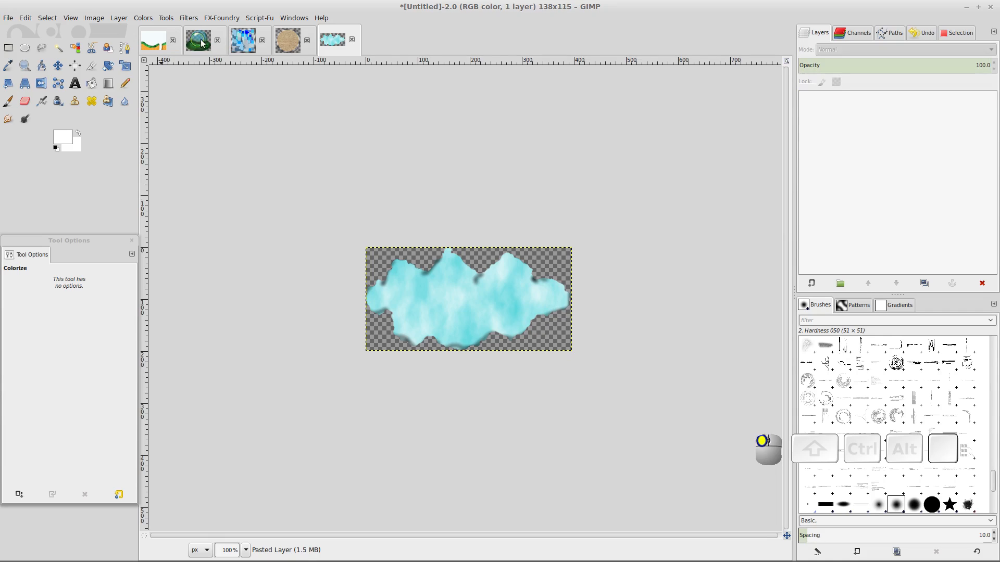
left_click(243, 42)
left_click(294, 46)
left_click(334, 42)
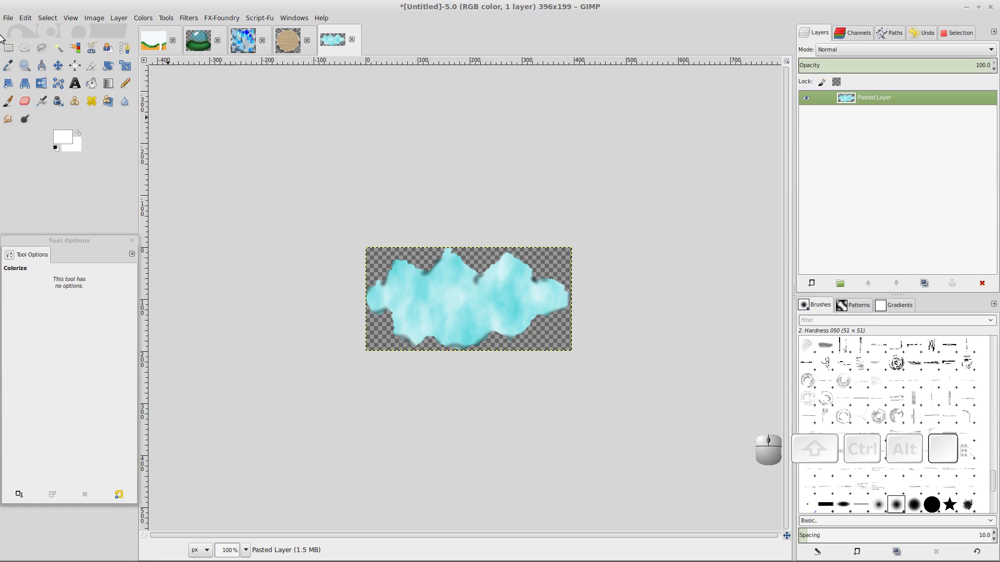
- Start exporting the cloud image and choose PNG image as its file type
left_click(8, 18)
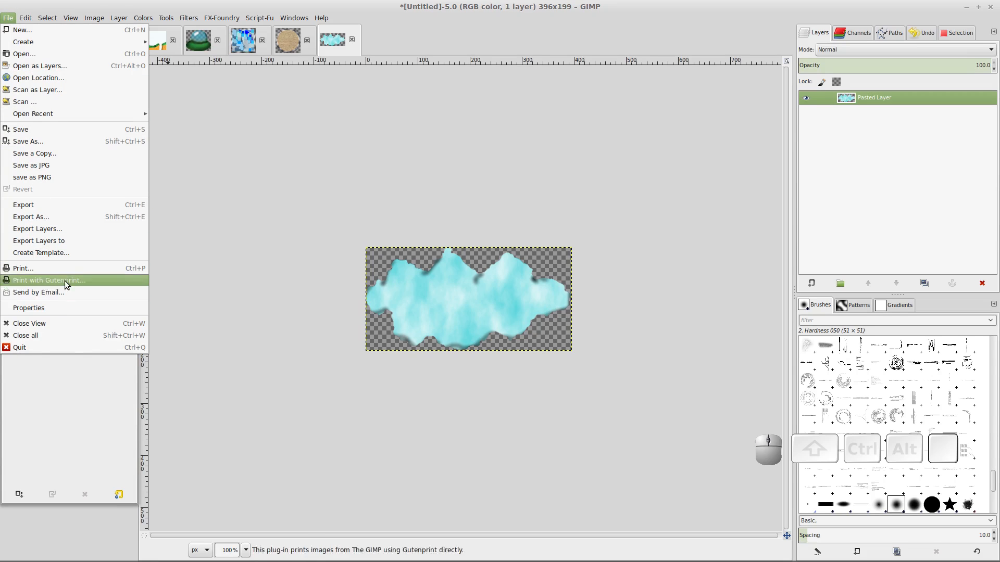
left_click(49, 203)
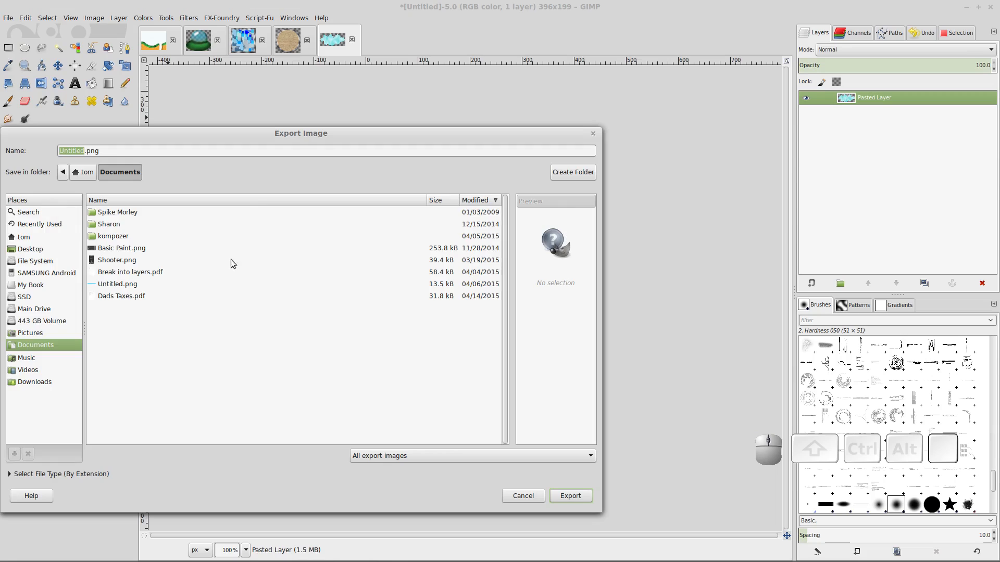
left_click(27, 475)
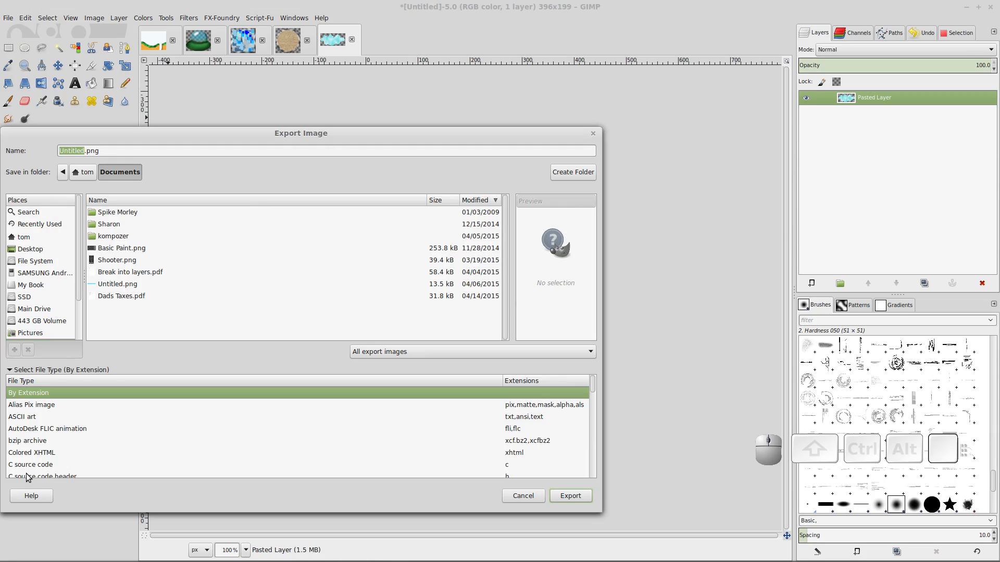
scroll(36, 453, "down", 8)
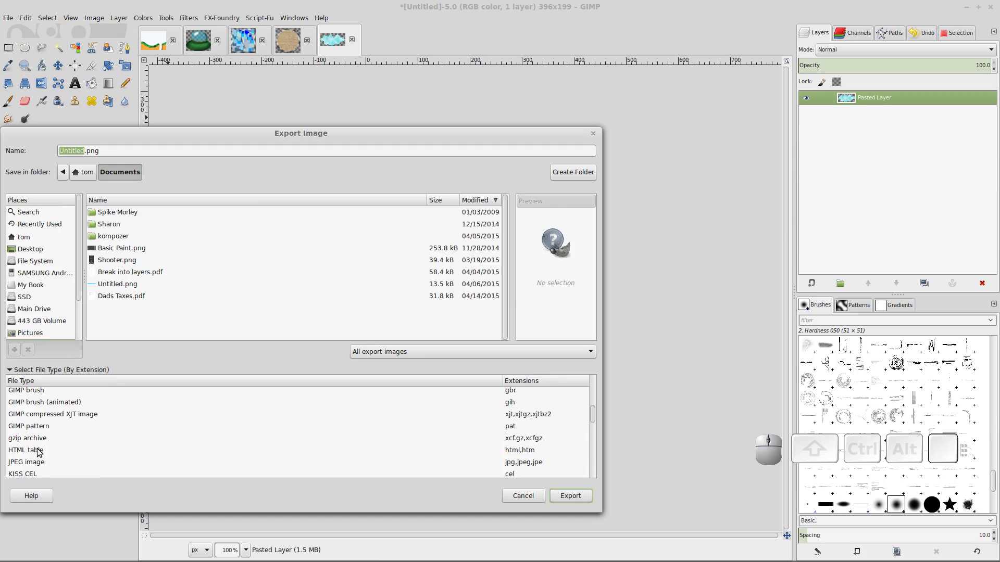
scroll(37, 452, "down", 3)
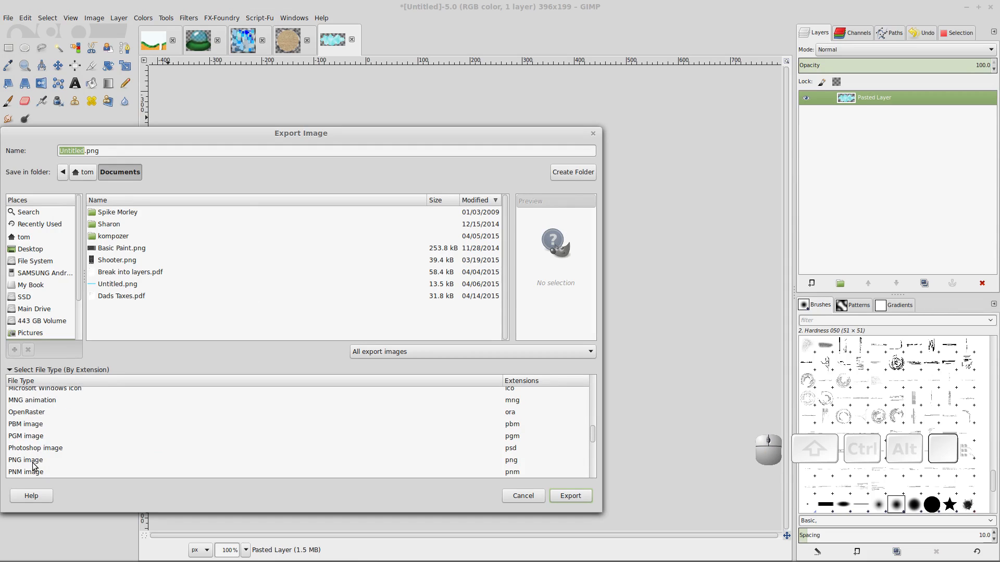
left_click(33, 461)
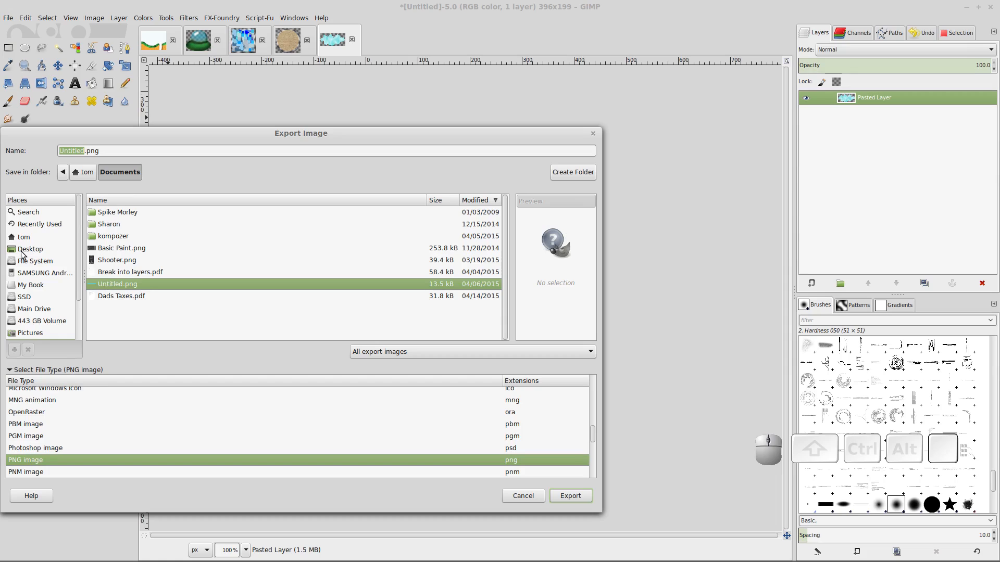
- Browse to the Desktop/Godot/Source/Image/2D Intro Source folder as the export destination, then cancel the export
left_click(22, 251)
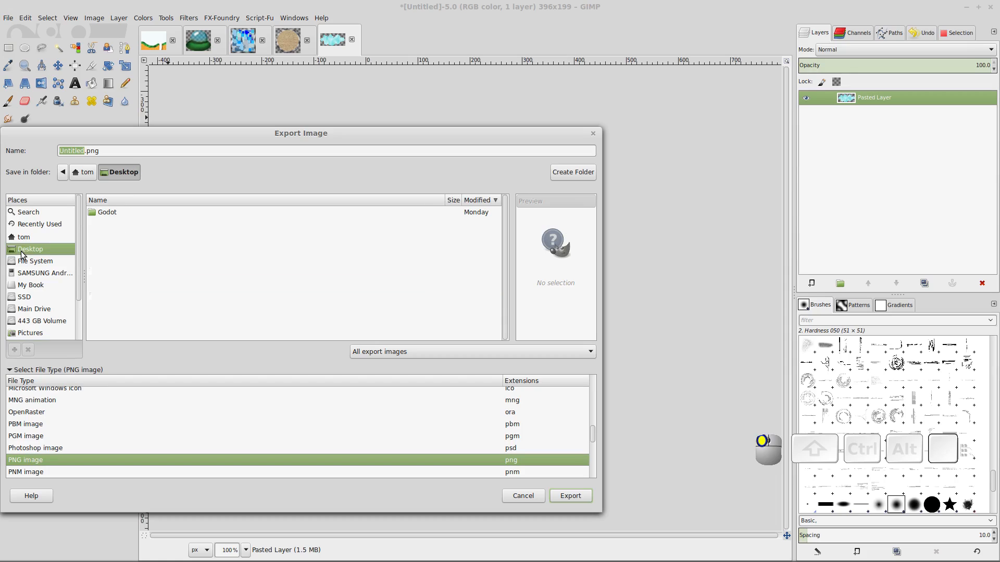
double_click(109, 217)
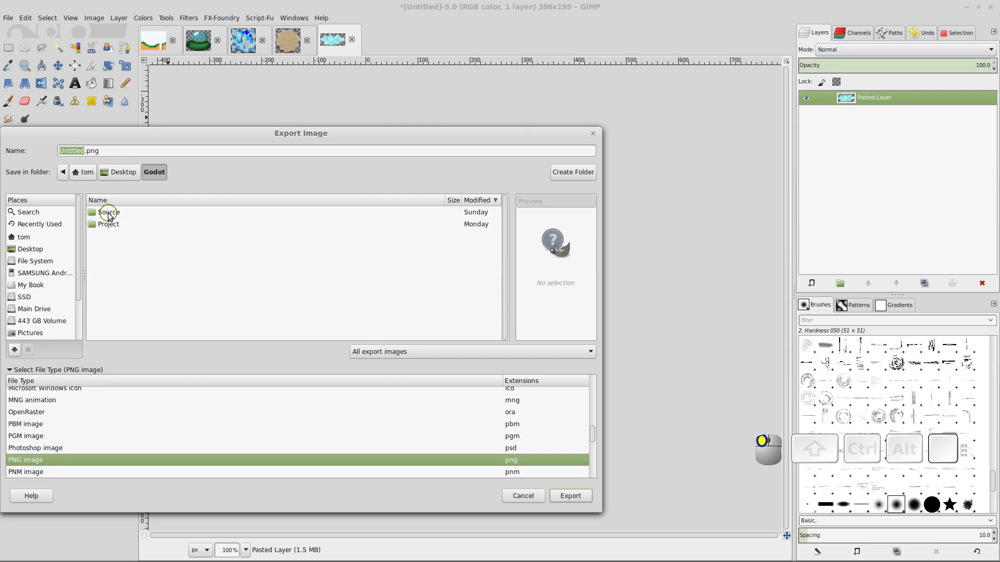
double_click(104, 214)
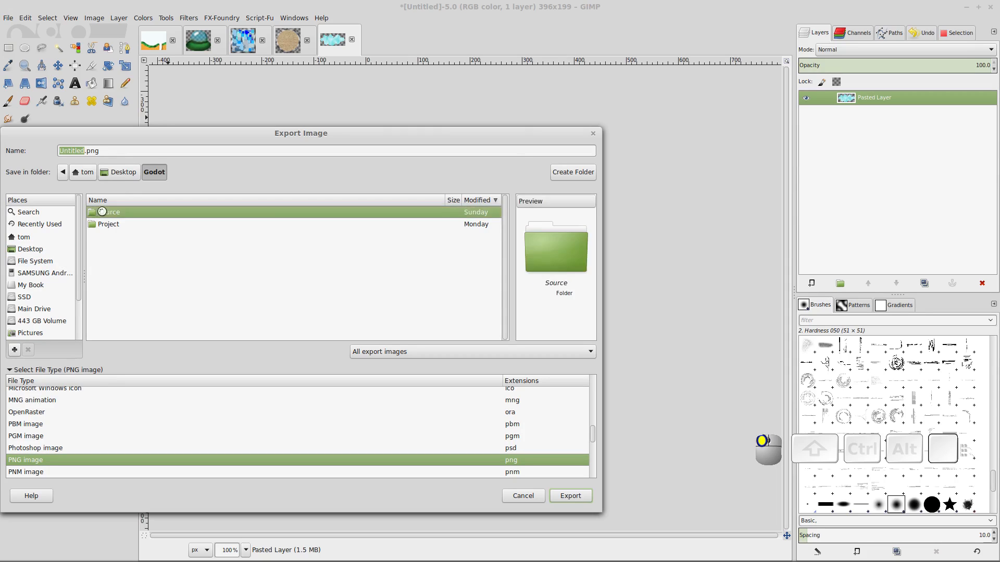
double_click(101, 236)
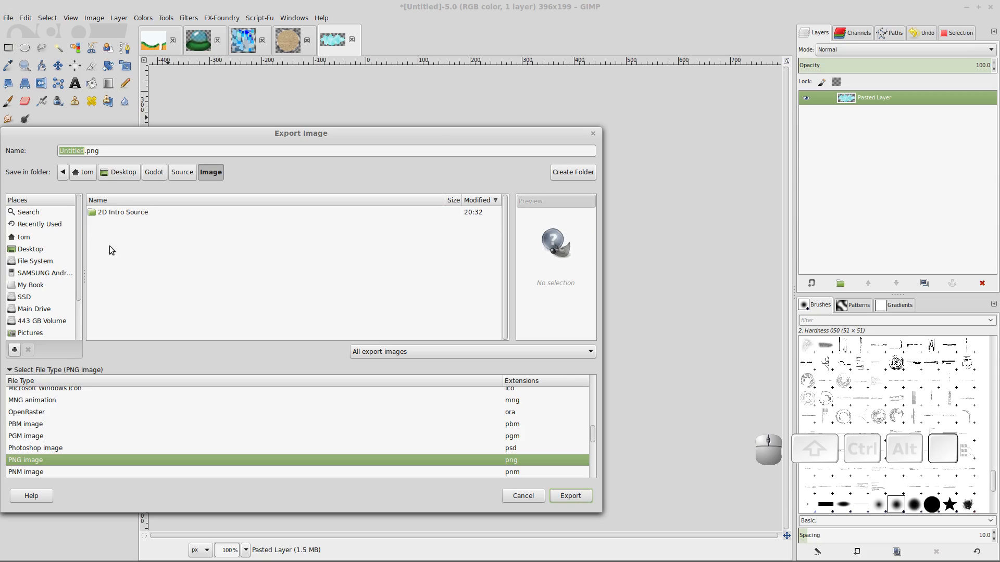
double_click(106, 213)
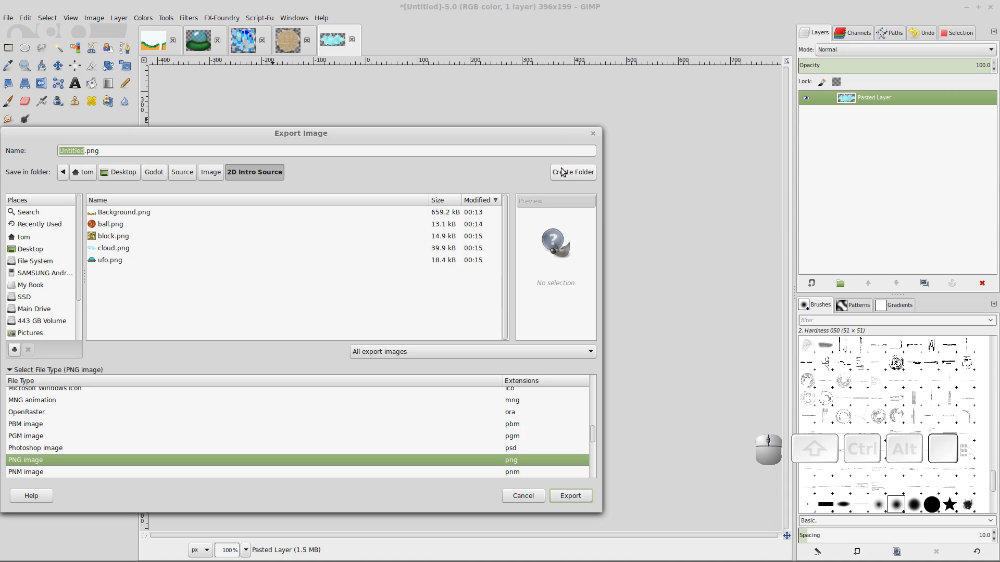
left_click(594, 137)
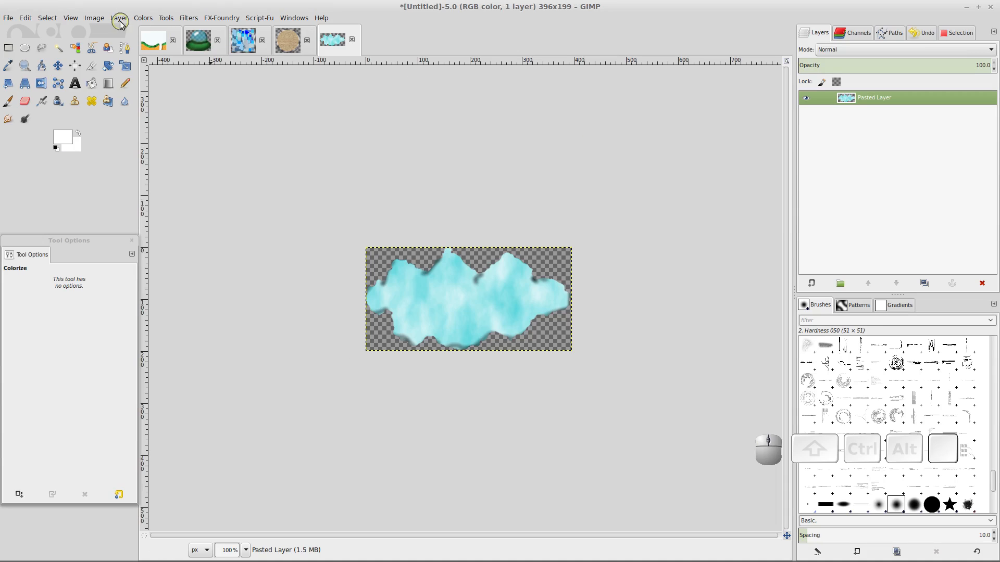